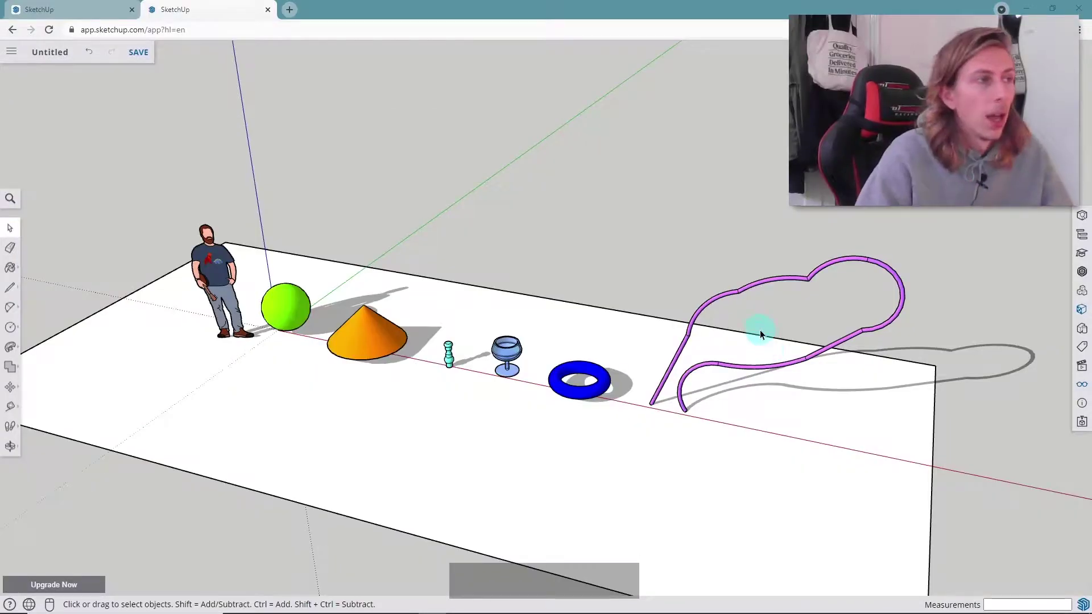
Examine the finished rounded shapes from several angles: sphere, cone, turned post, wine glass, ring and curved tube
scroll(327, 335, "up", 5)
scroll(323, 327, "down", 6)
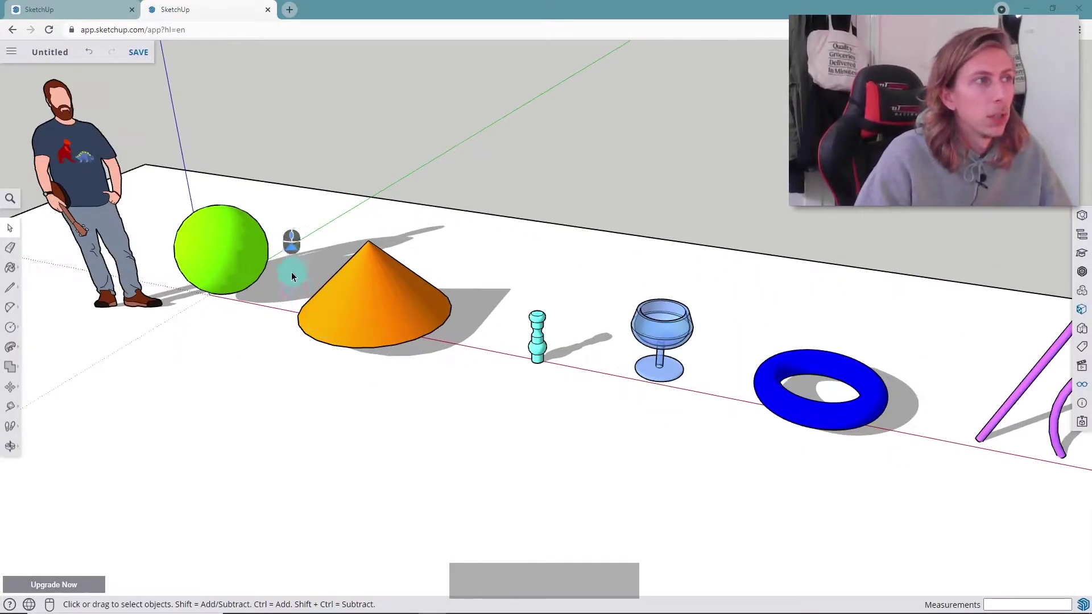
middle_click_drag(281, 279, 412, 289)
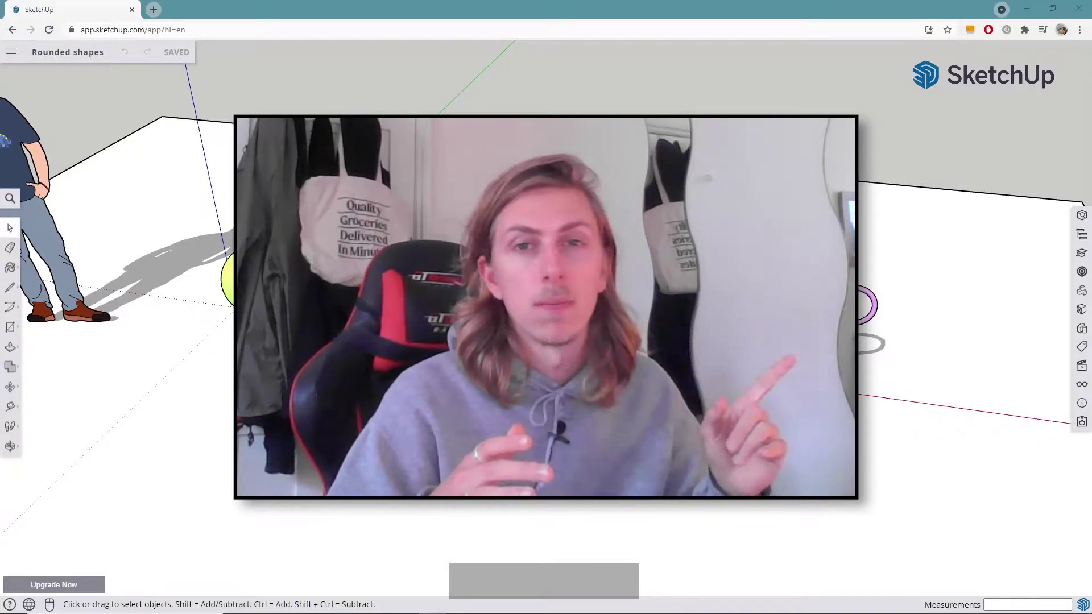
middle_click_drag(411, 289, 468, 283)
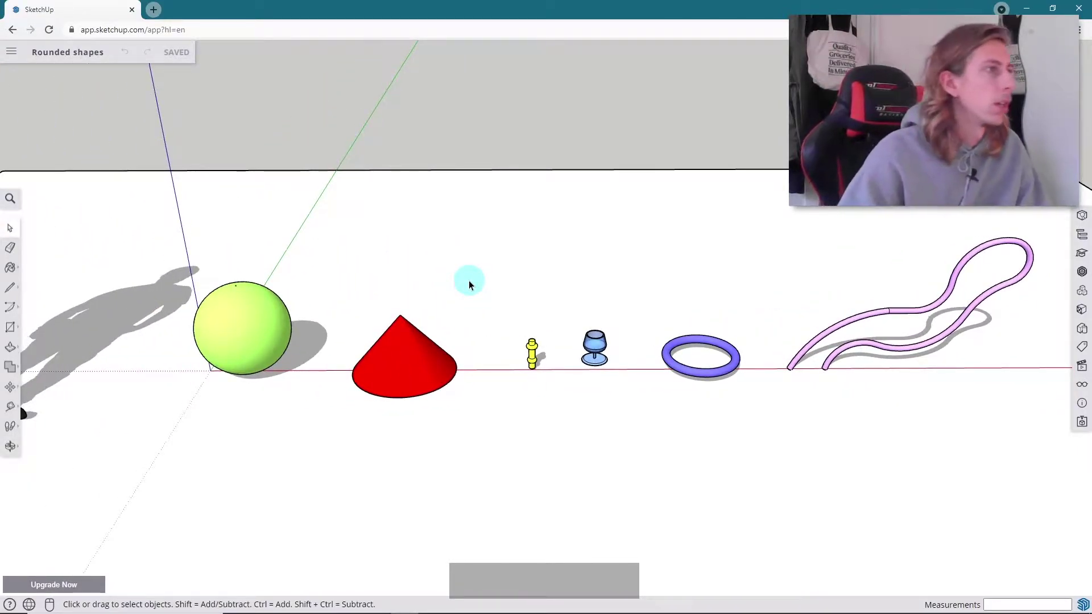
middle_click_drag(250, 305, 292, 287)
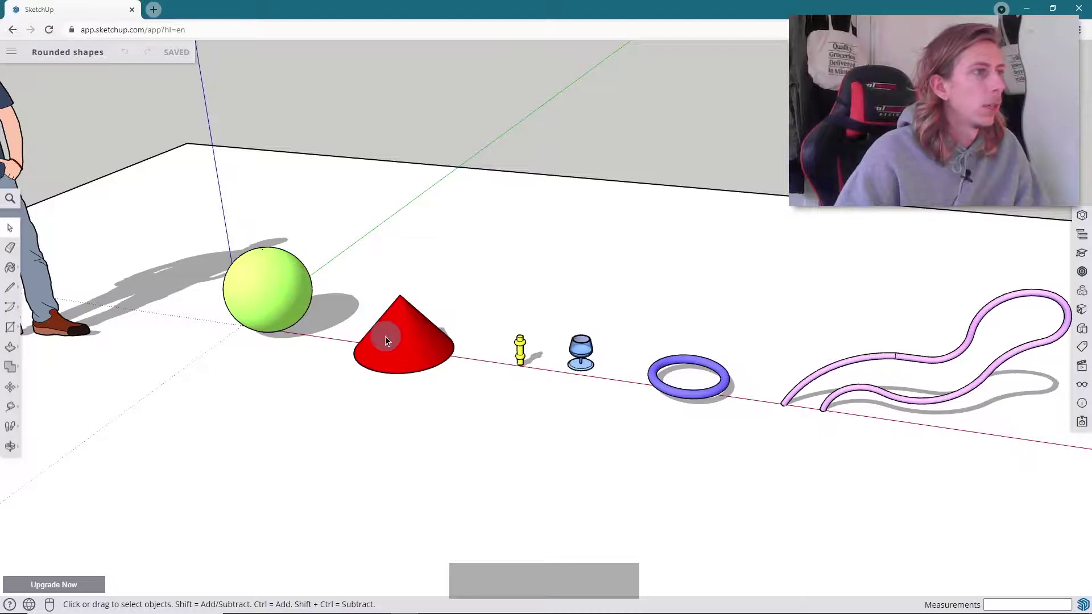
scroll(571, 360, "up", 3)
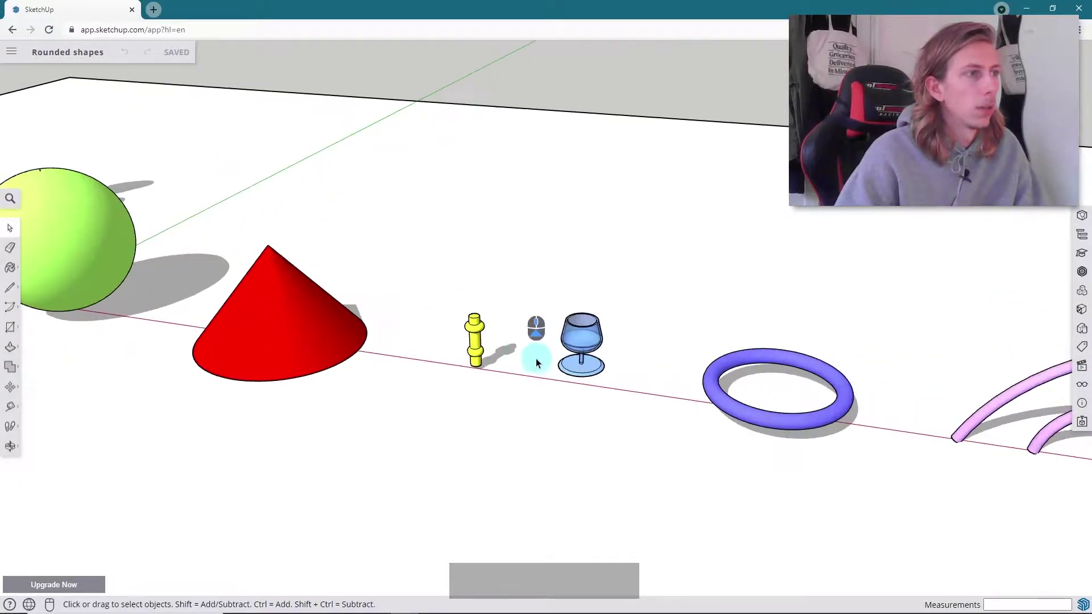
middle_click_drag(484, 344, 472, 374)
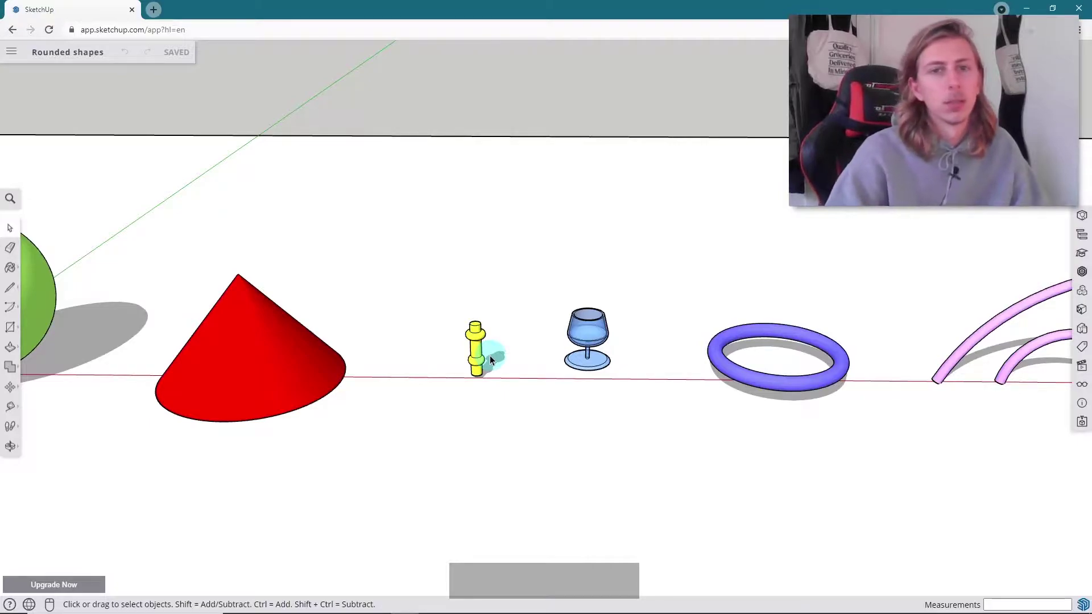
middle_click_drag(609, 348, 617, 310)
scroll(603, 321, "up", 5)
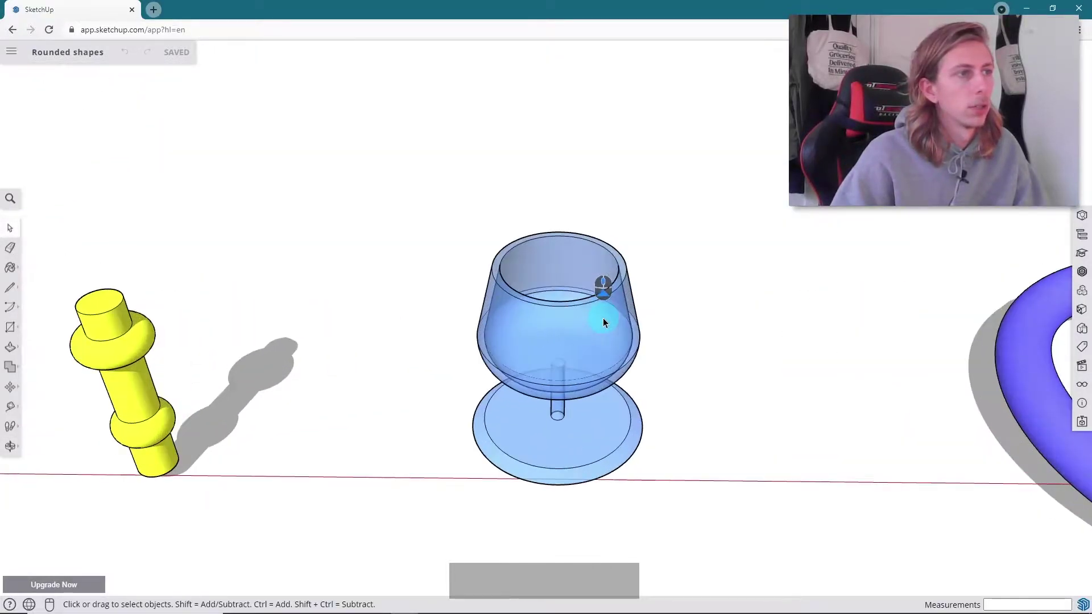
scroll(603, 322, "down", 5)
middle_click_drag(534, 328, 993, 329)
scroll(720, 304, "up", 5)
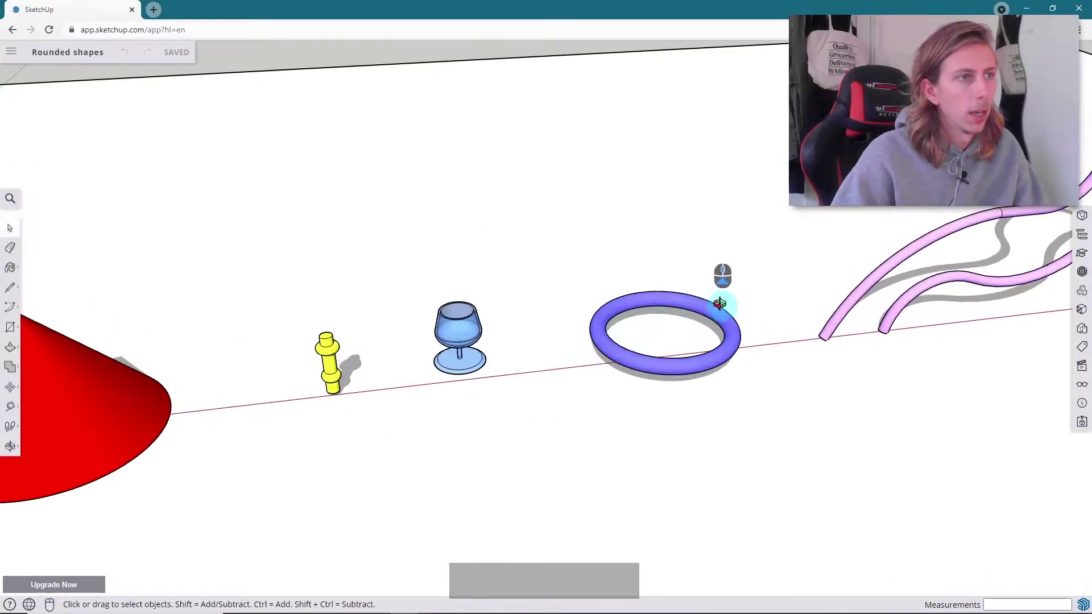
scroll(720, 304, "down", 3)
middle_click_drag(580, 349, 434, 364)
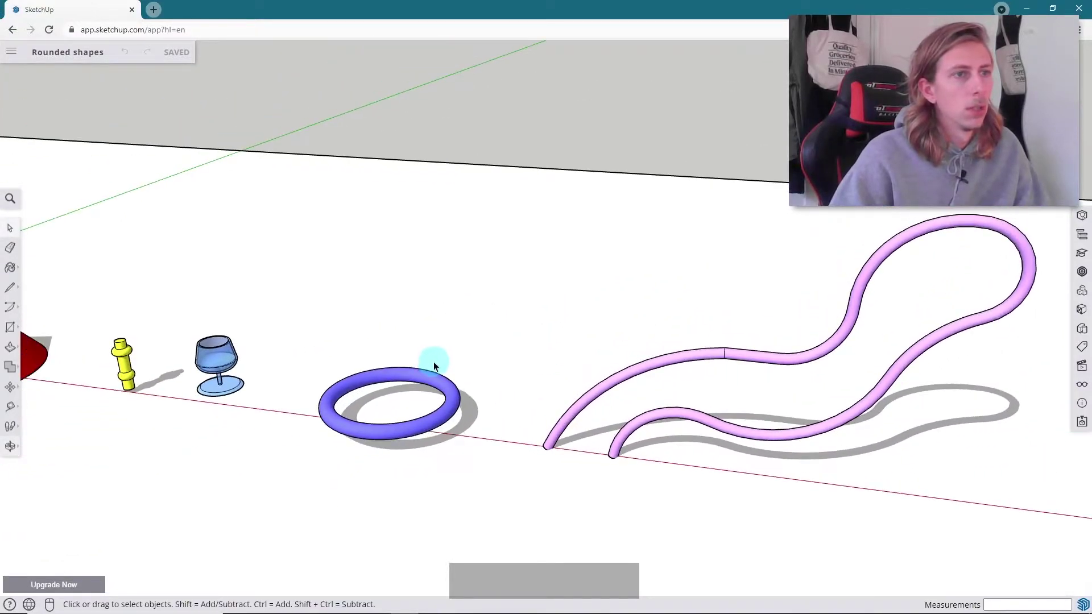
scroll(475, 360, "down", 3)
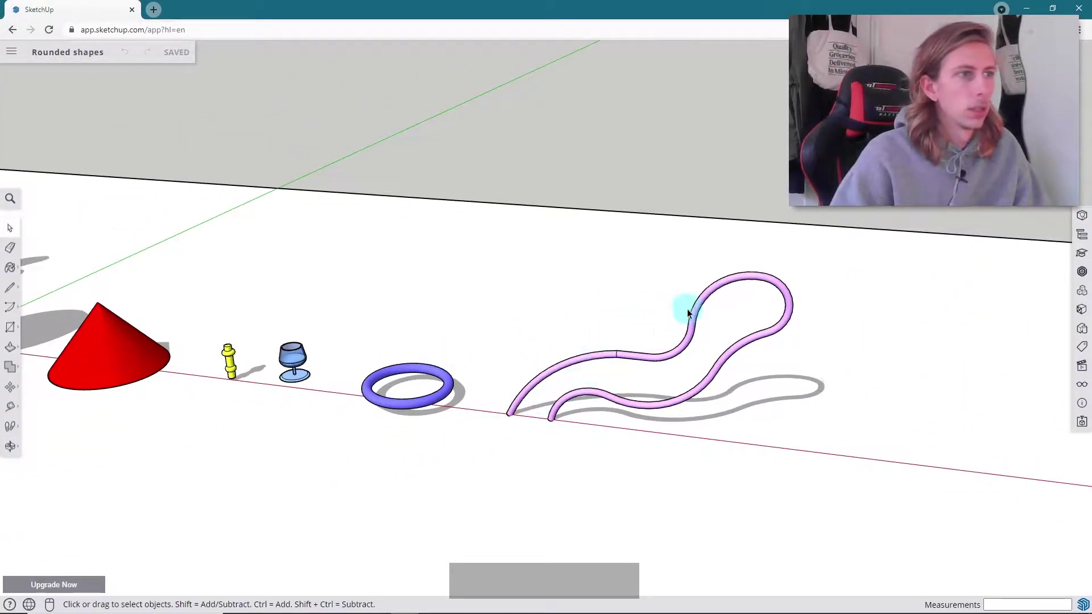
middle_click_drag(606, 436, 800, 370)
scroll(778, 344, "down", 3)
scroll(777, 340, "down", 3)
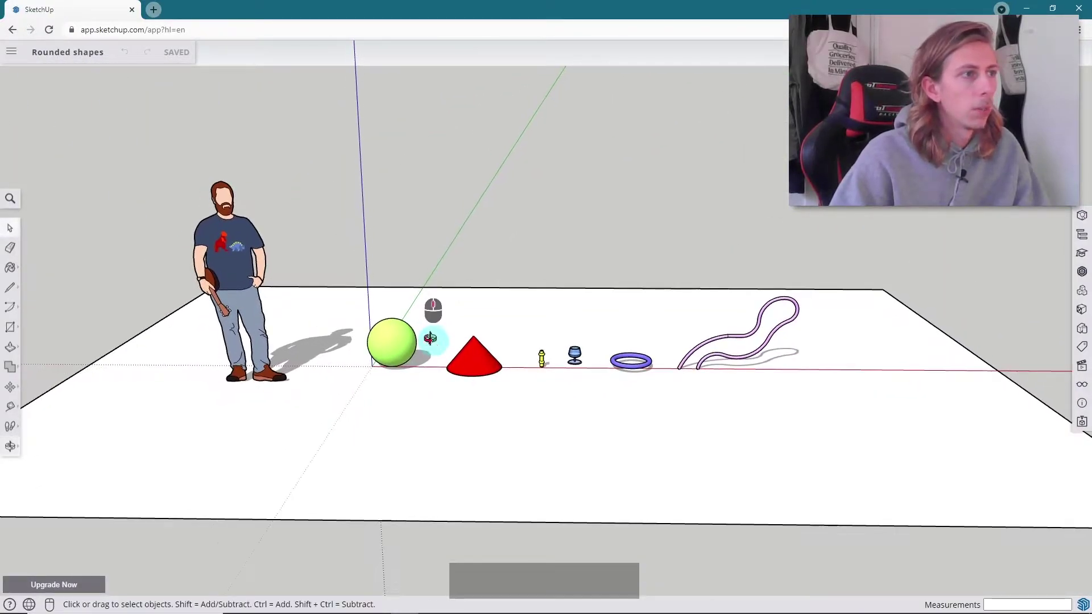
scroll(460, 385, "up", 5)
scroll(444, 345, "down", 3)
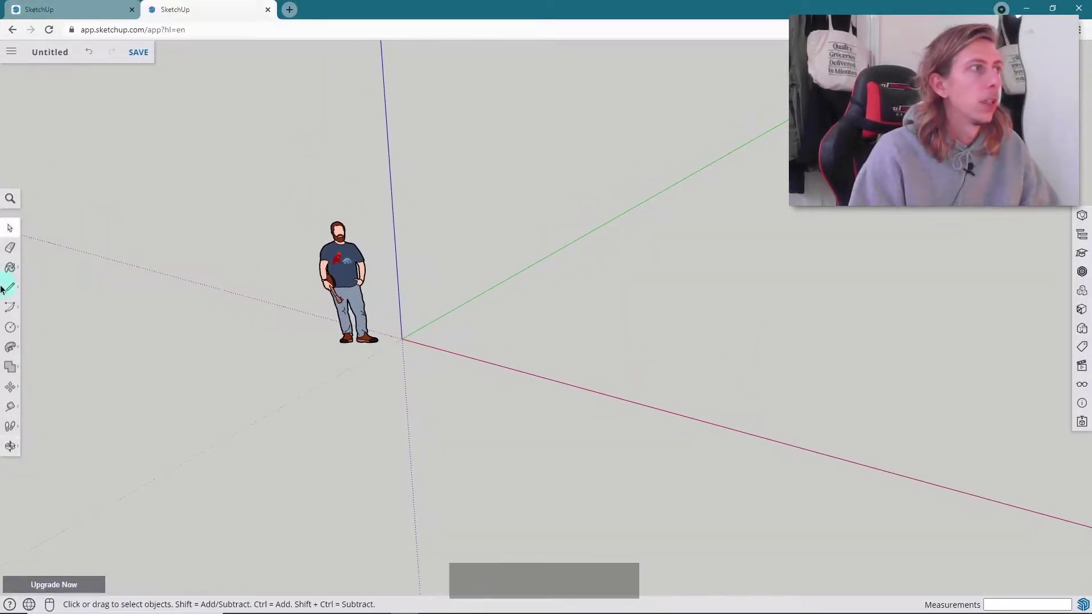
Draw a ground rectangle of about 13078 x 6221 mm around the origin and the standing figure
left_click(12, 326)
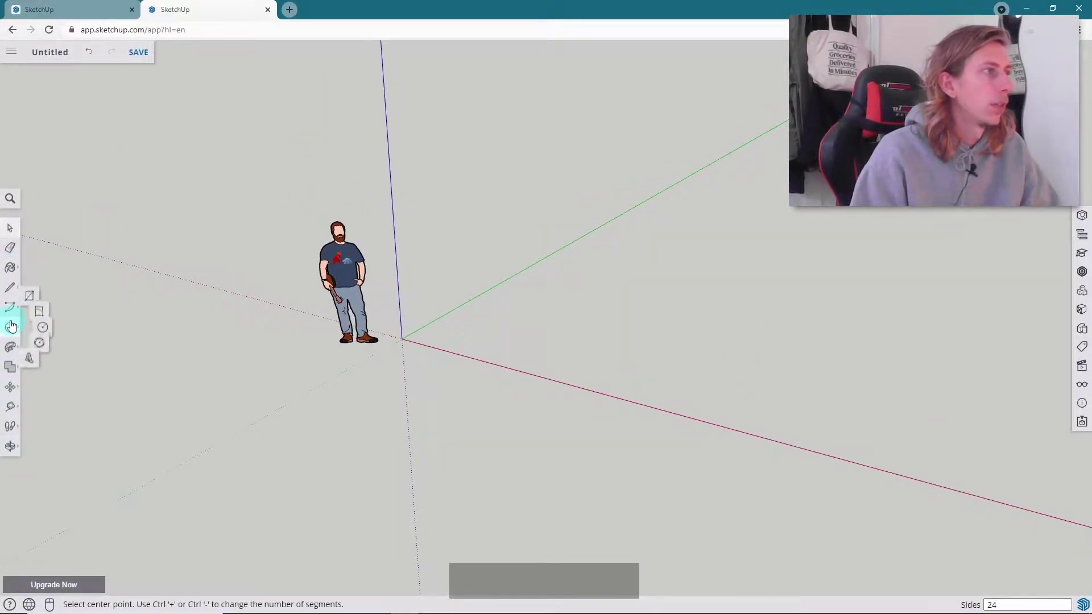
left_click(39, 283)
middle_click_drag(336, 285, 298, 305)
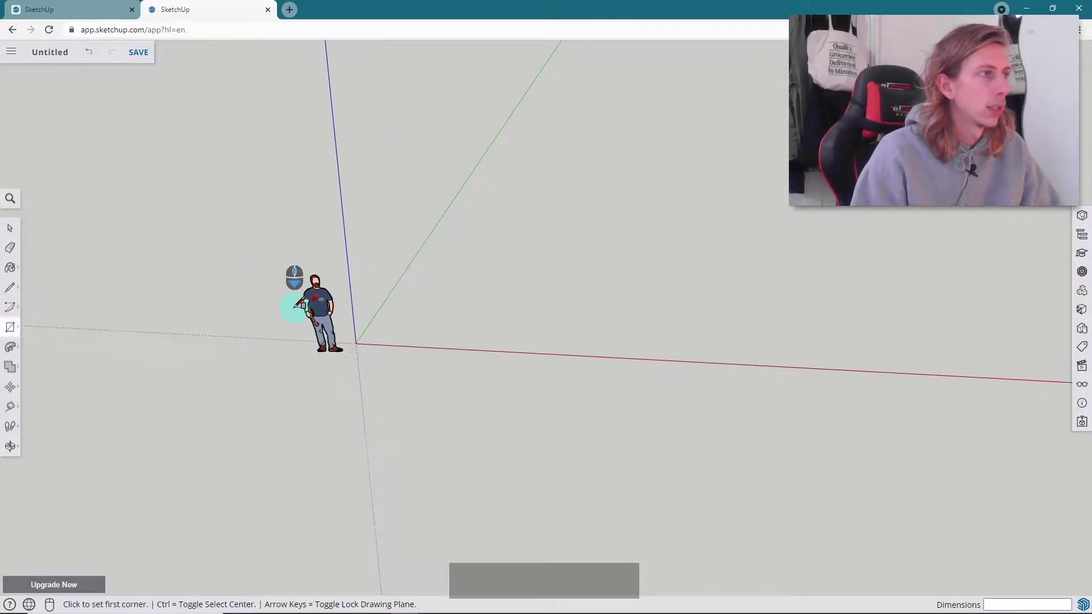
left_click(206, 289)
left_click(712, 448)
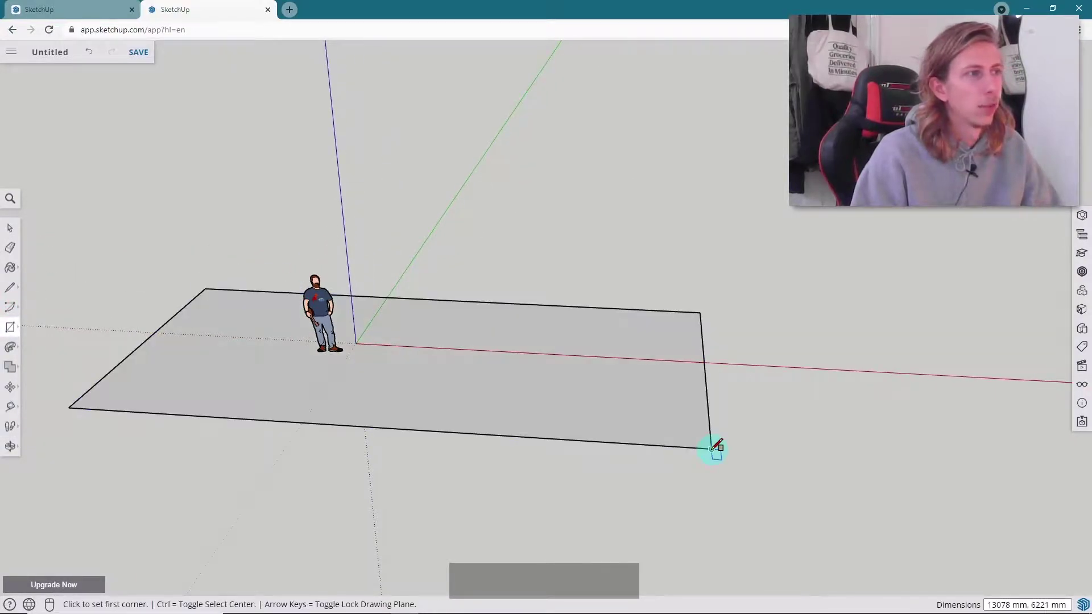
middle_click_drag(711, 448, 445, 373)
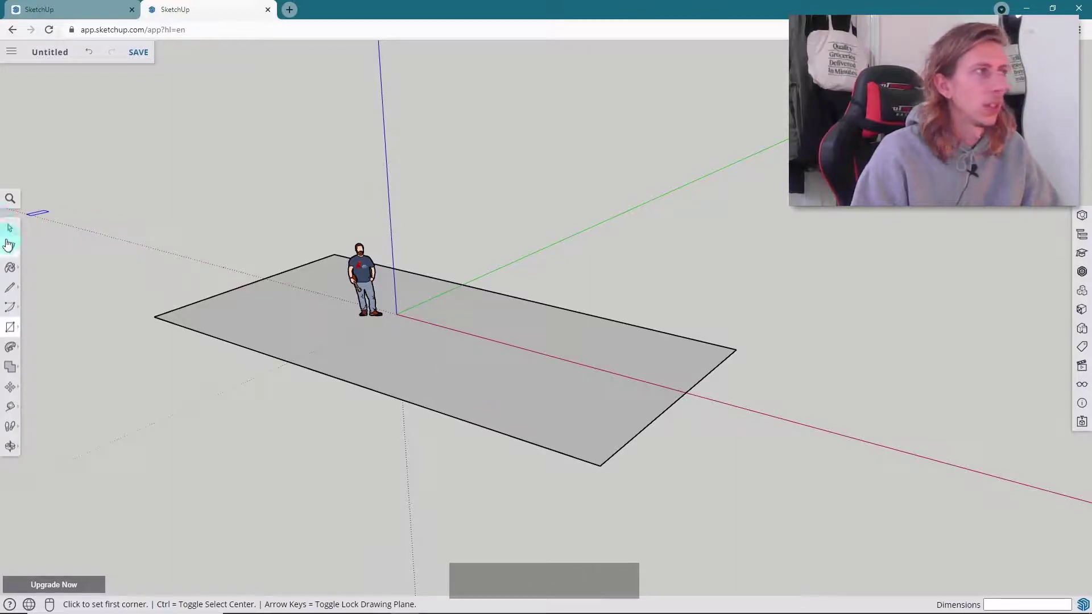
Select the ground rectangle's face together with its edges and make it a group
left_click(9, 230)
left_click(276, 336)
right_click(277, 337)
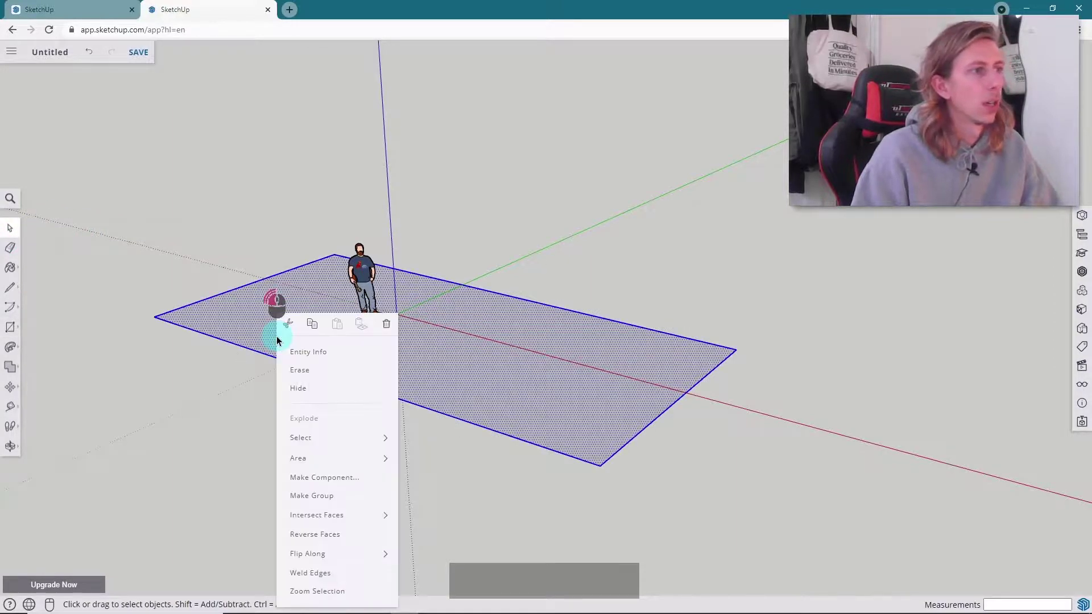
left_click(352, 500)
Draw a horizontal 24-sided circle with a radius of about 604 mm, centred on the red axis near the origin
middle_click_drag(429, 328, 338, 348)
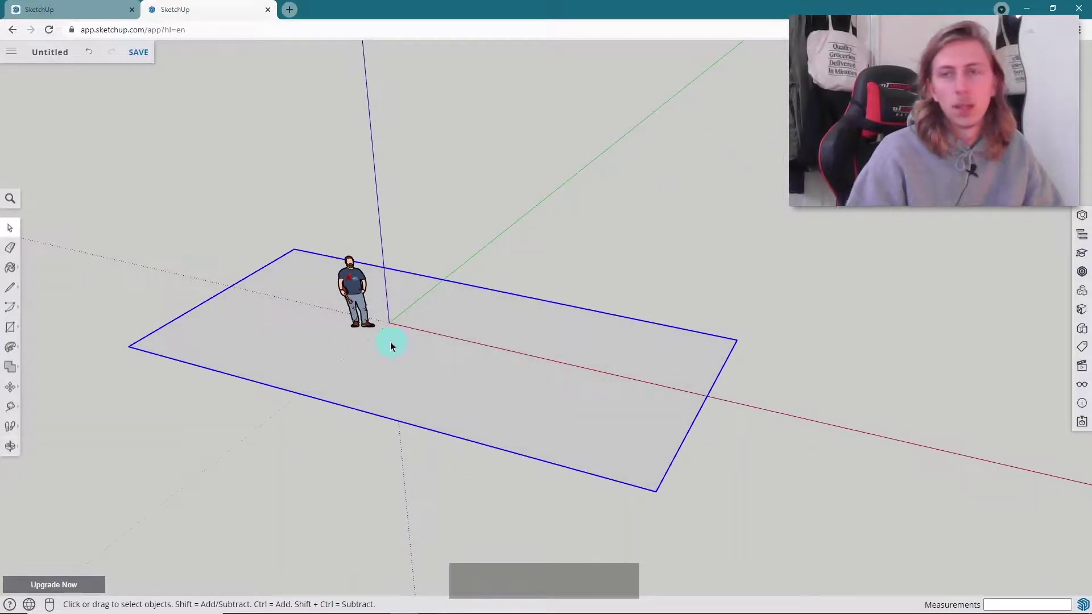
scroll(412, 341, "up", 3)
middle_click_drag(421, 335, 508, 346)
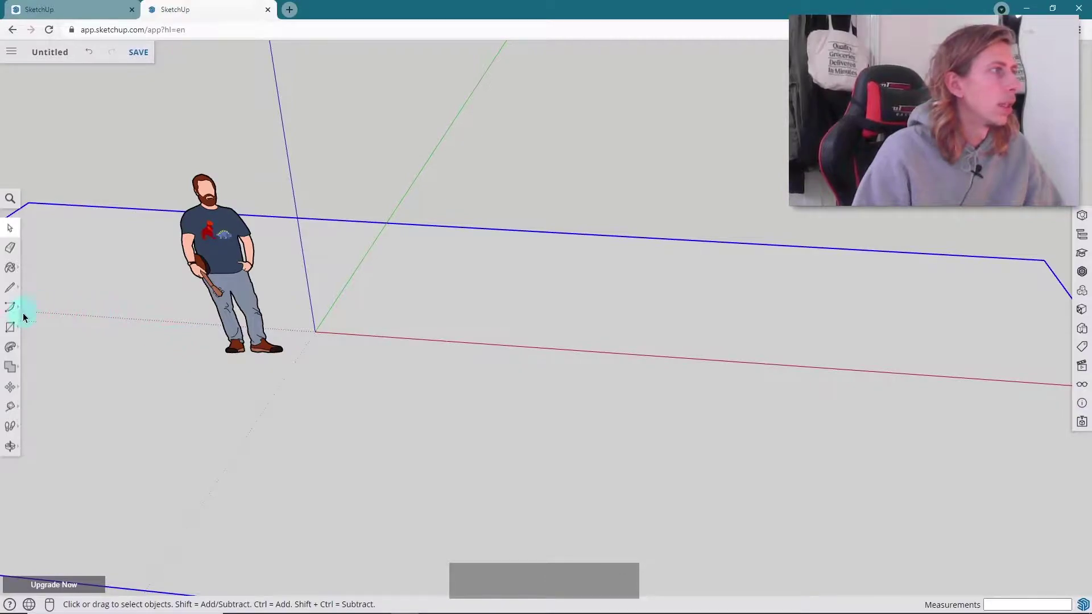
key("c")
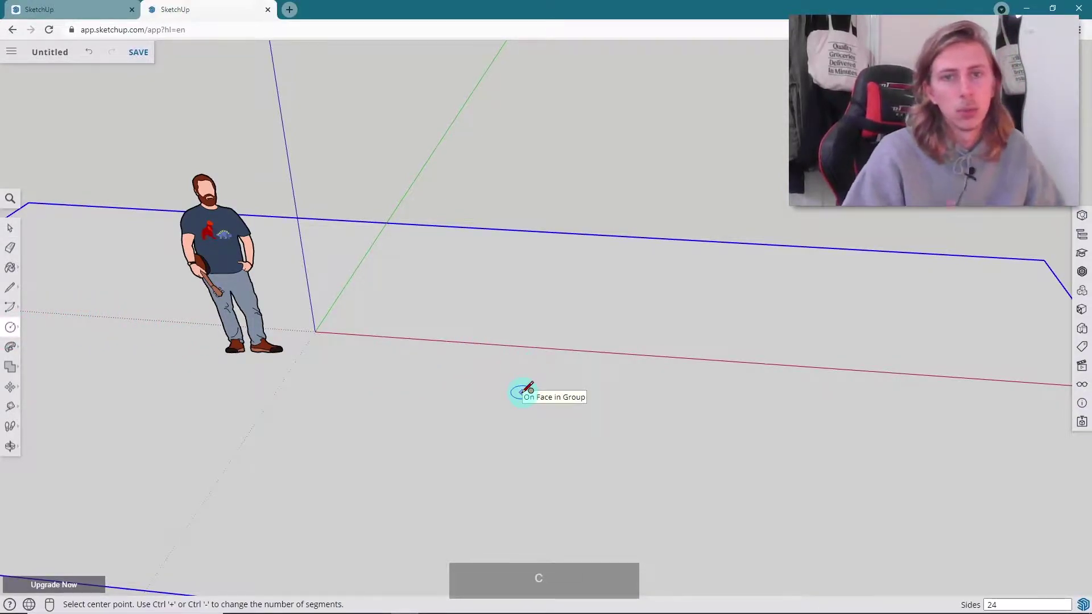
left_click(12, 329)
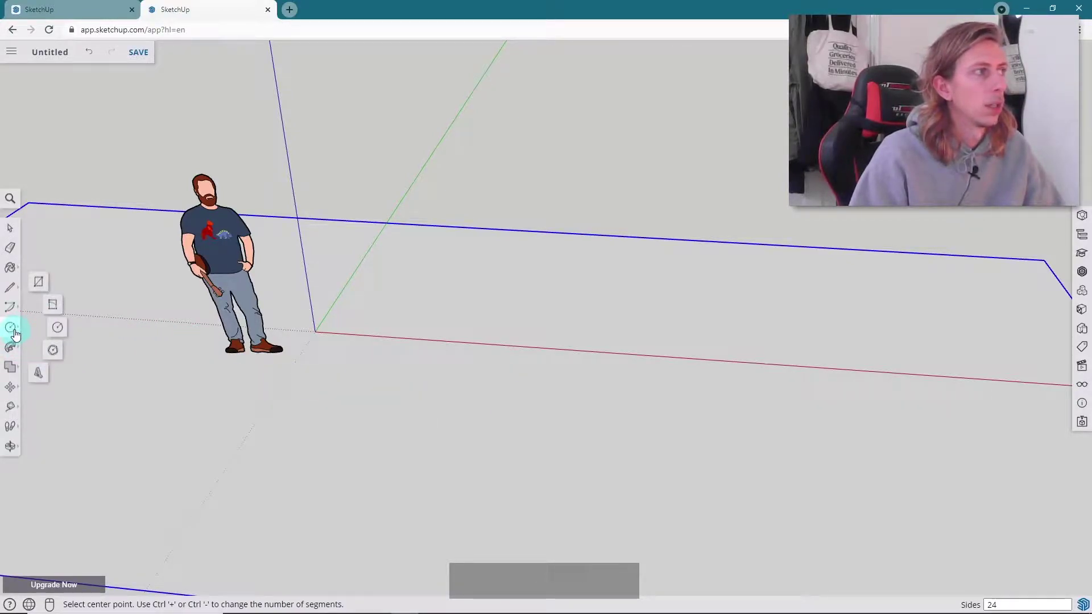
left_click(58, 332)
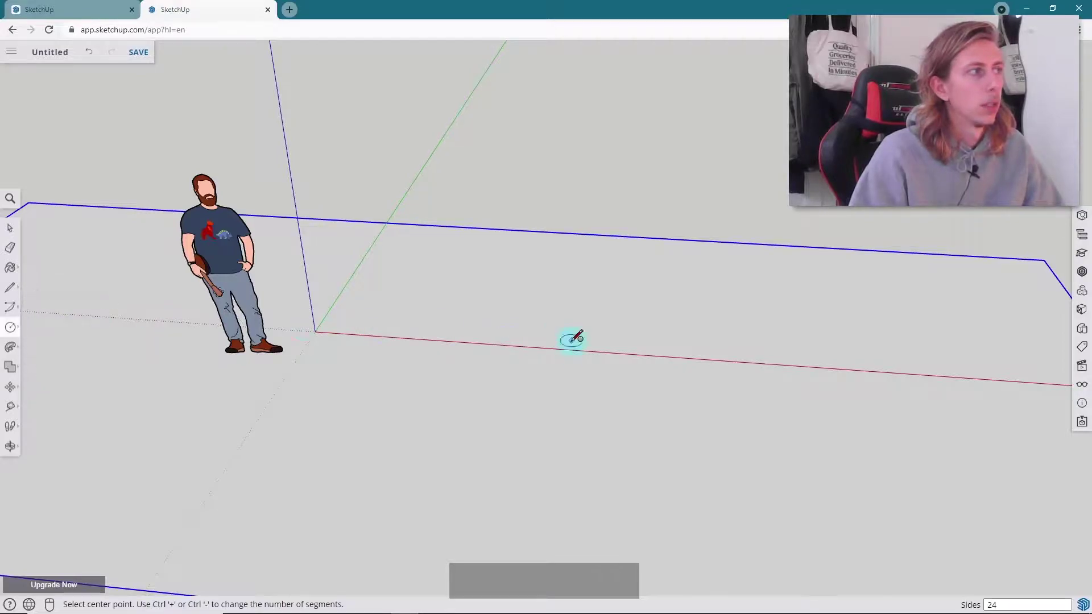
scroll(510, 342, "up", 5)
scroll(412, 341, "up", 2)
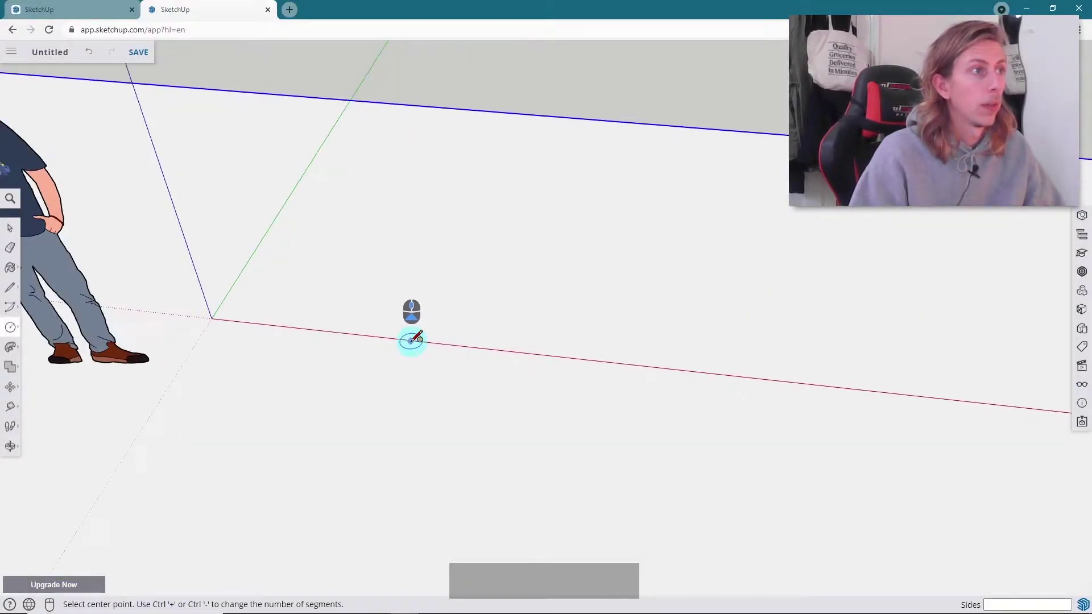
left_click(411, 341)
scroll(506, 348, "up", 1)
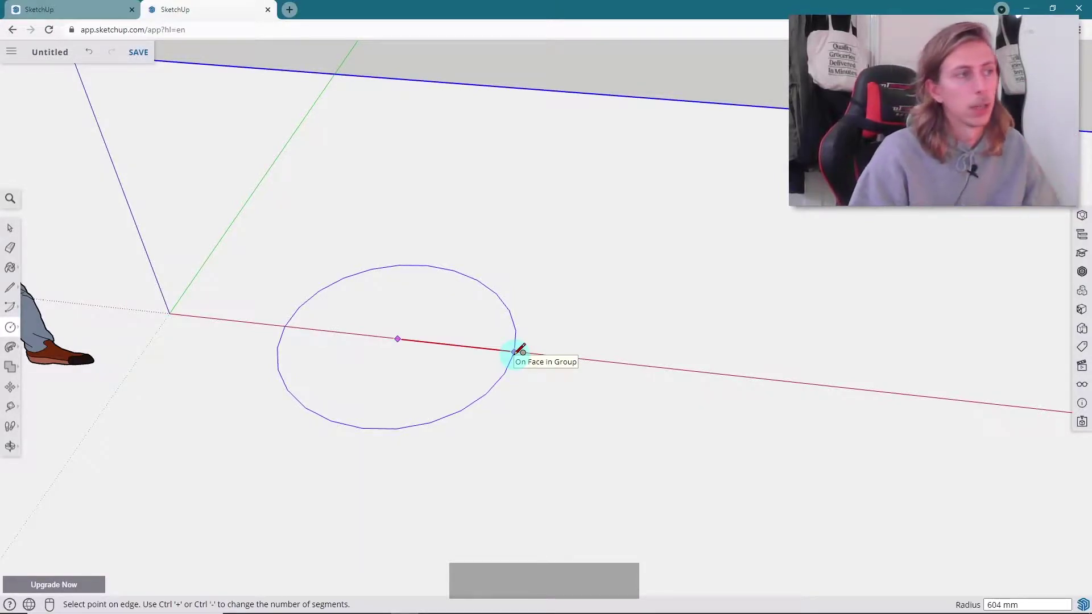
left_click(521, 348)
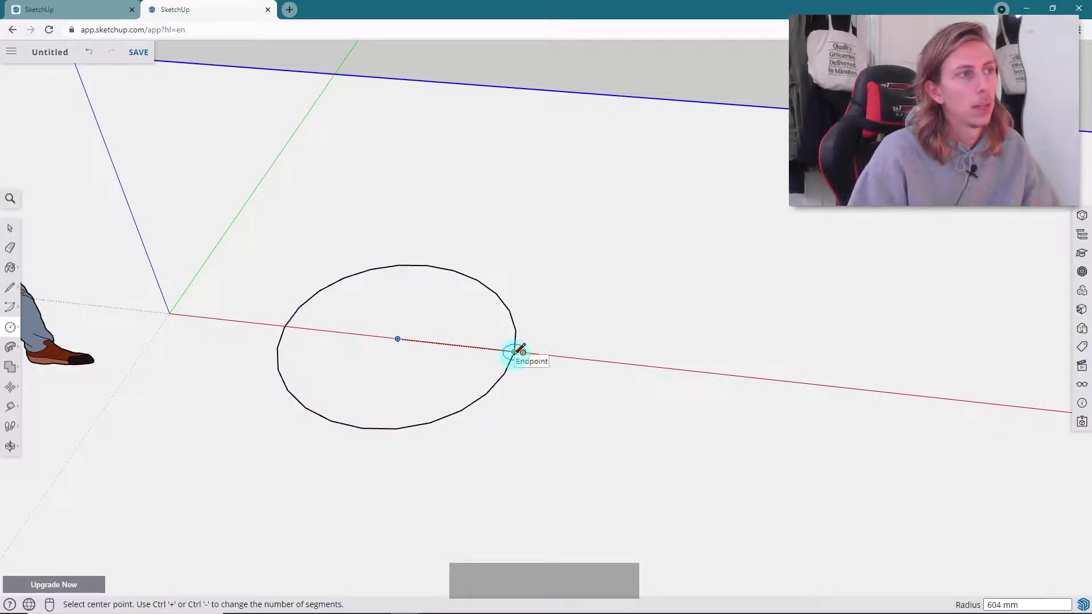
scroll(471, 327, "down", 3)
key("space")
Draw a vertical line along the blue axis, rising from the centre of the ground circle
scroll(450, 339, "up", 2)
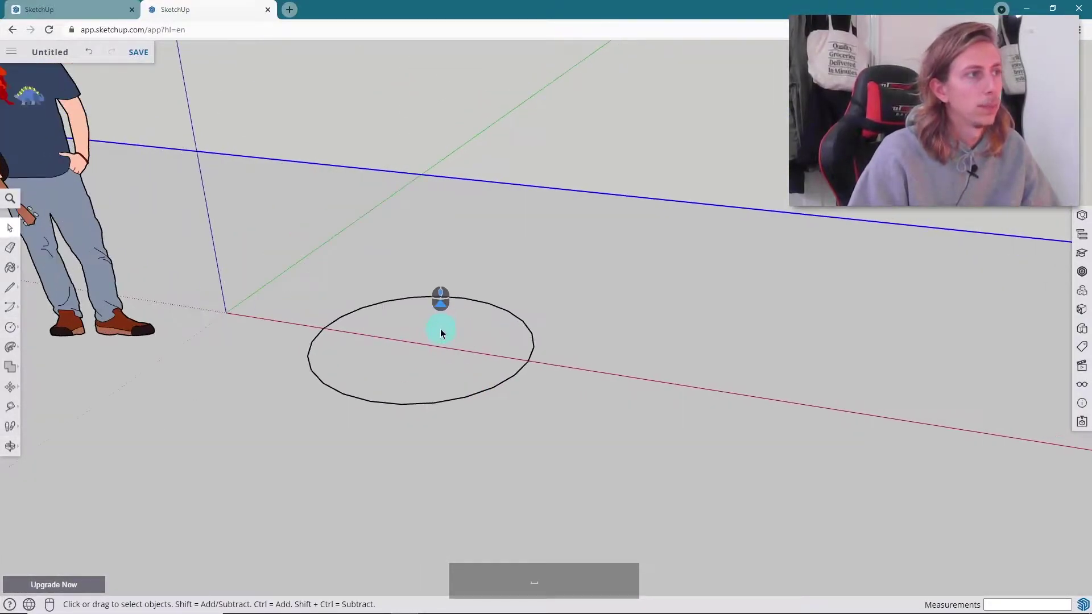
key("l")
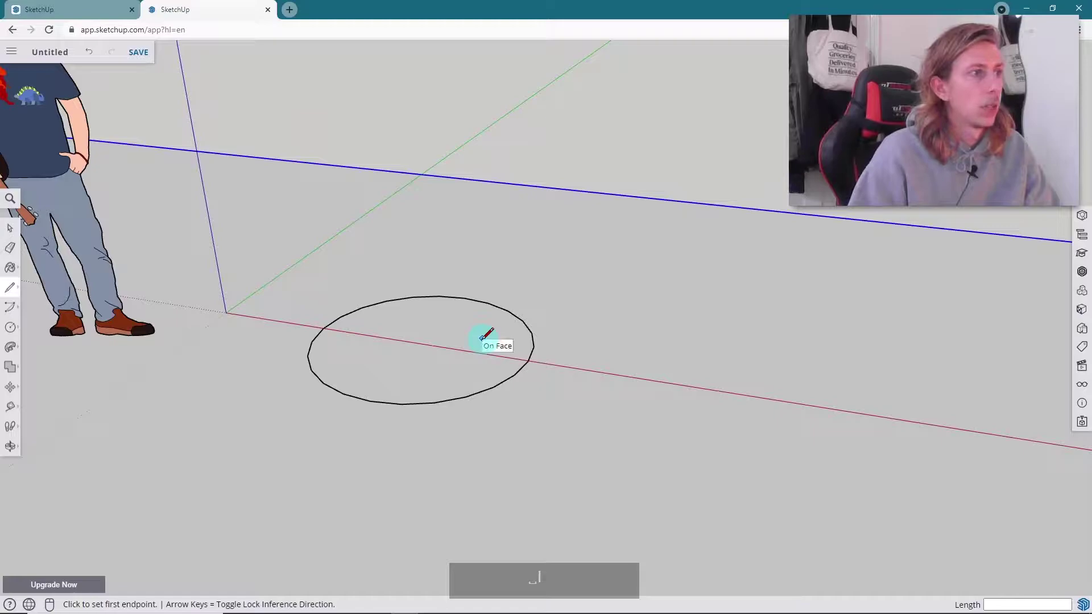
left_click(422, 343)
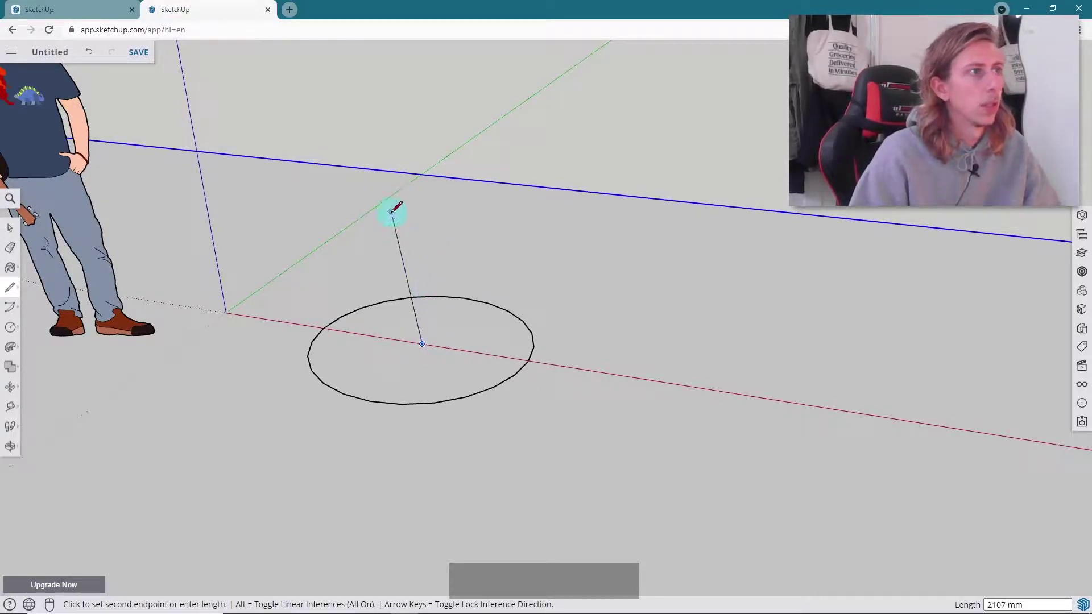
key("shift")
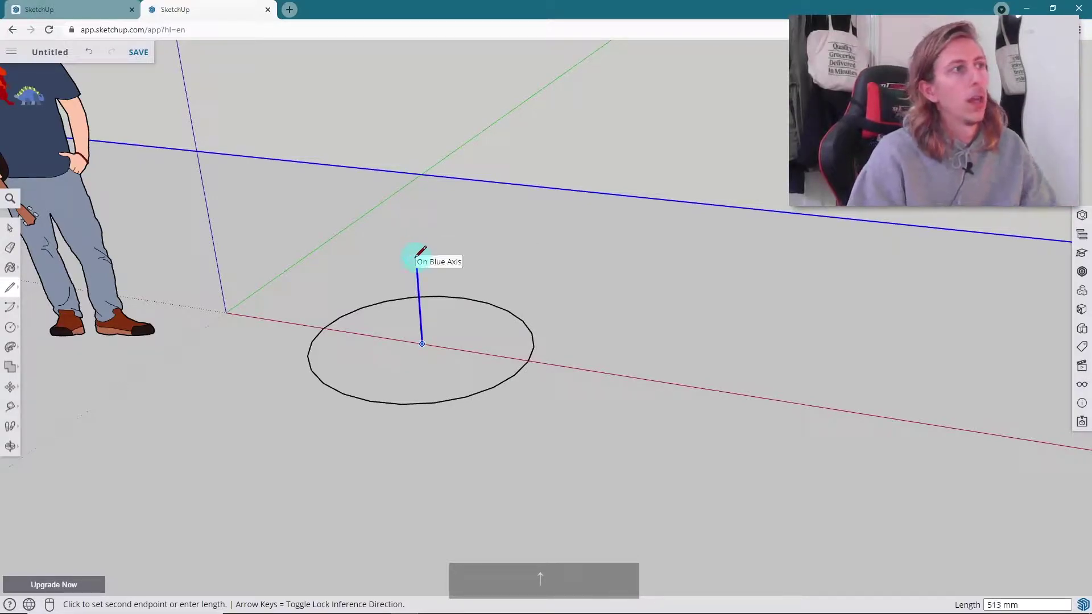
left_click(420, 192)
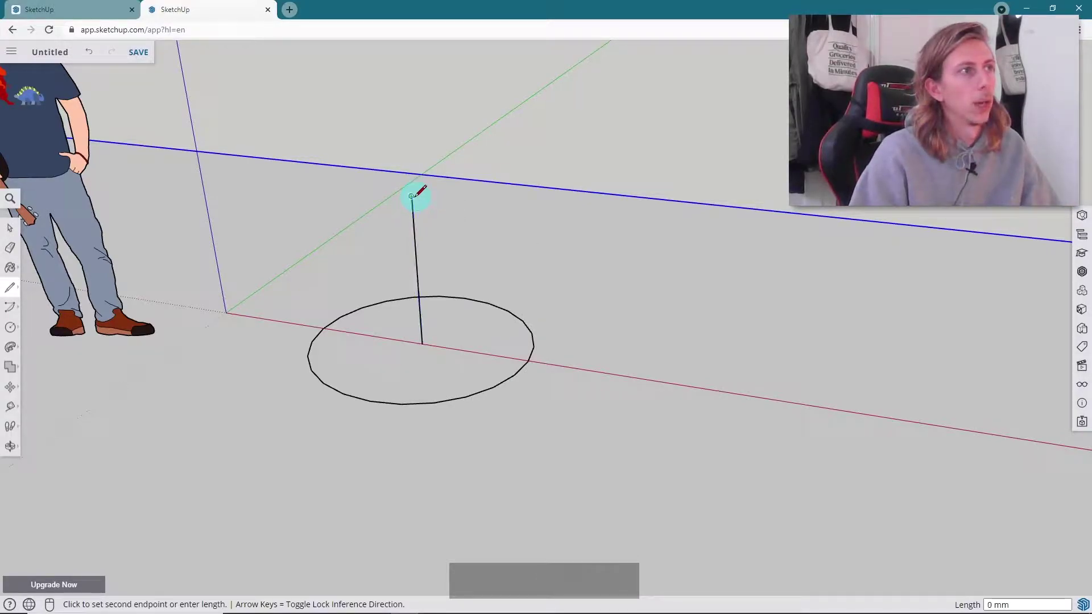
middle_click_drag(414, 190, 603, 259)
key("space")
Draw an upright 24-sided circle facing the green axis, centred on the vertical line and reaching the line's upper end
scroll(578, 303, "down", 2)
mouse_move(577, 303)
middle_mouse_down()
mouse_move(500, 227)
mouse_move(471, 265)
mouse_move(483, 351)
middle_mouse_up()
scroll(454, 302, "up", 2)
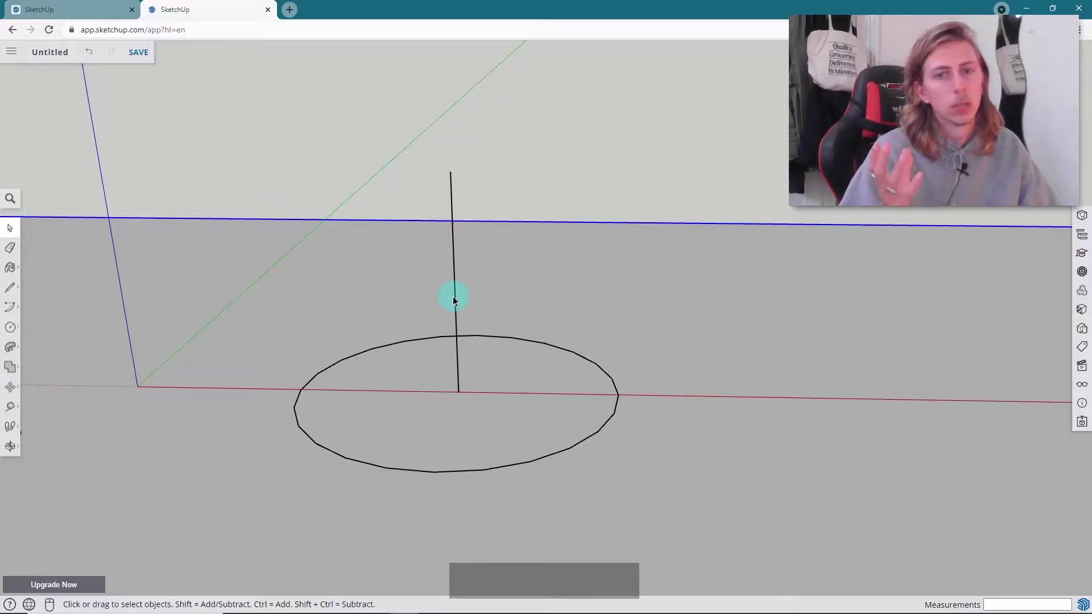
left_click(12, 330)
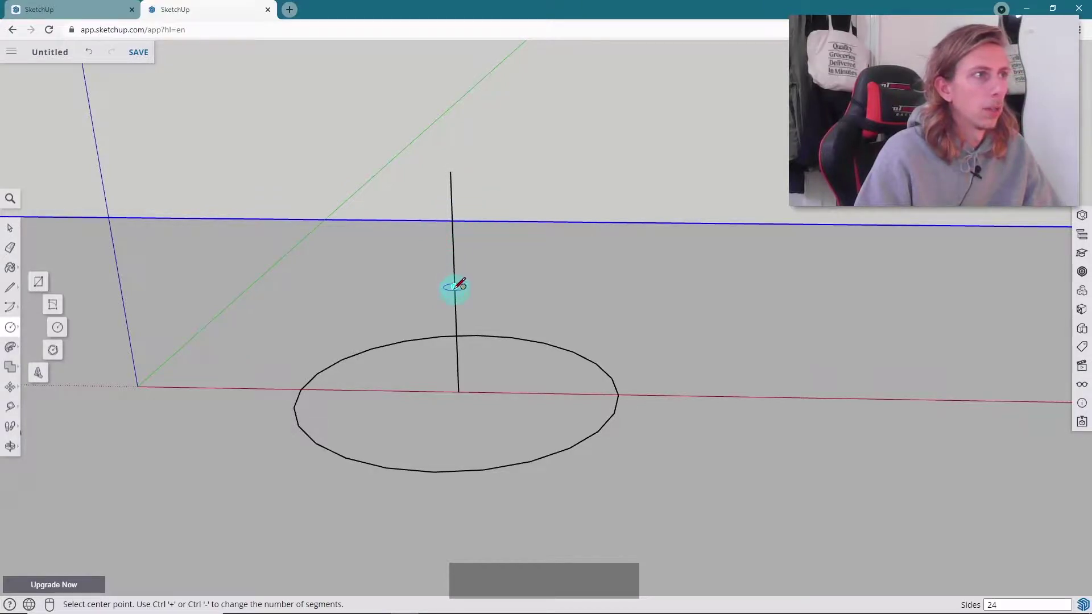
key("Up")
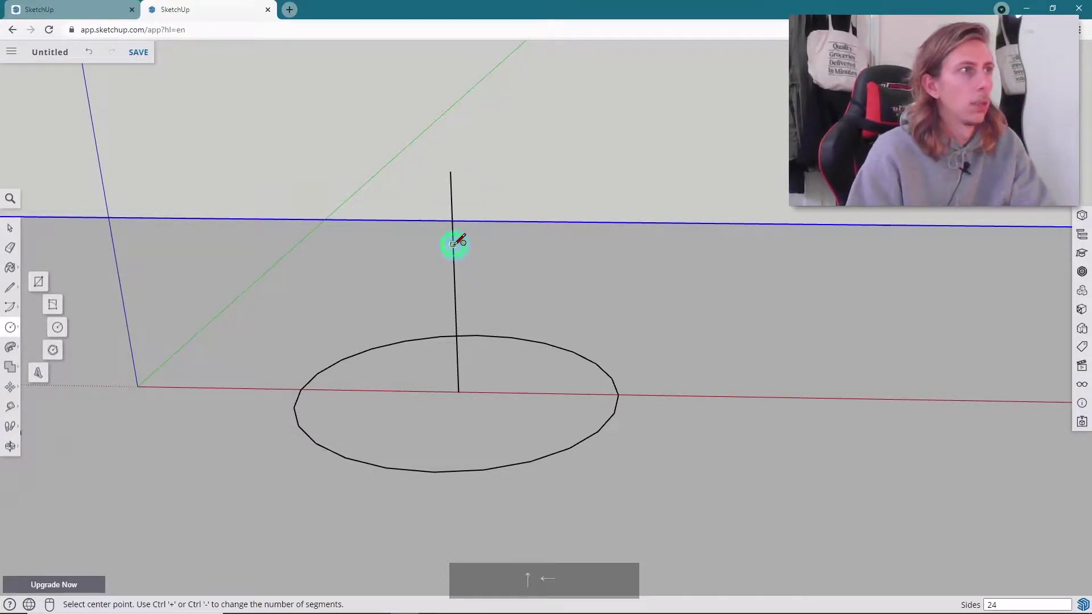
left_click(454, 275)
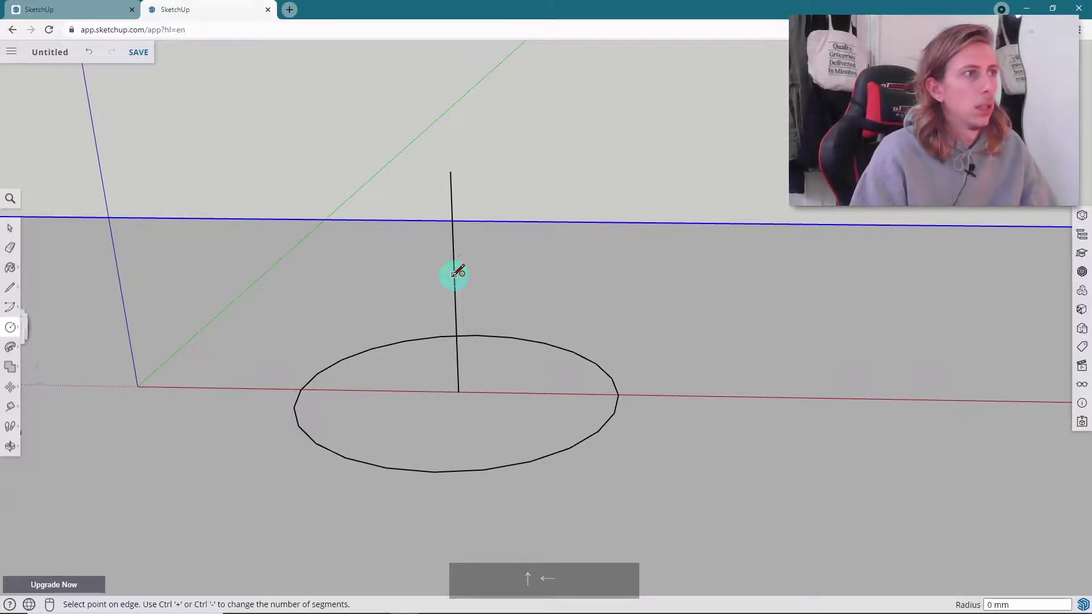
left_click(453, 173)
key("o")
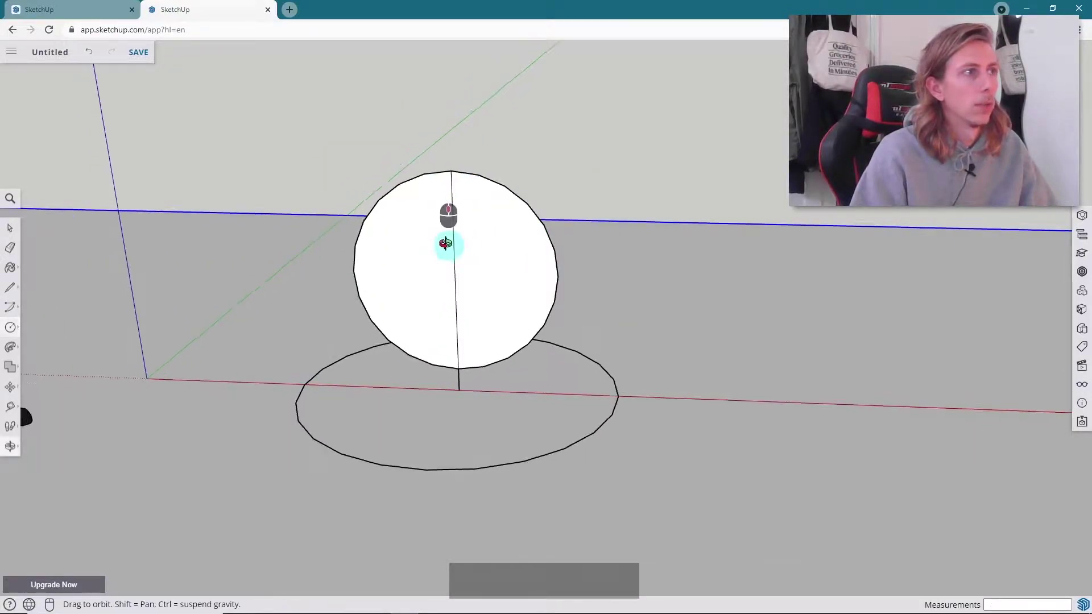
Erase one half of the upright circle and the stub of the vertical line beneath it, keeping a half-circle profile
mouse_move(449, 247)
left_mouse_down()
mouse_move(44, 233)
mouse_move(713, 261)
mouse_move(463, 232)
left_mouse_up()
key("c")
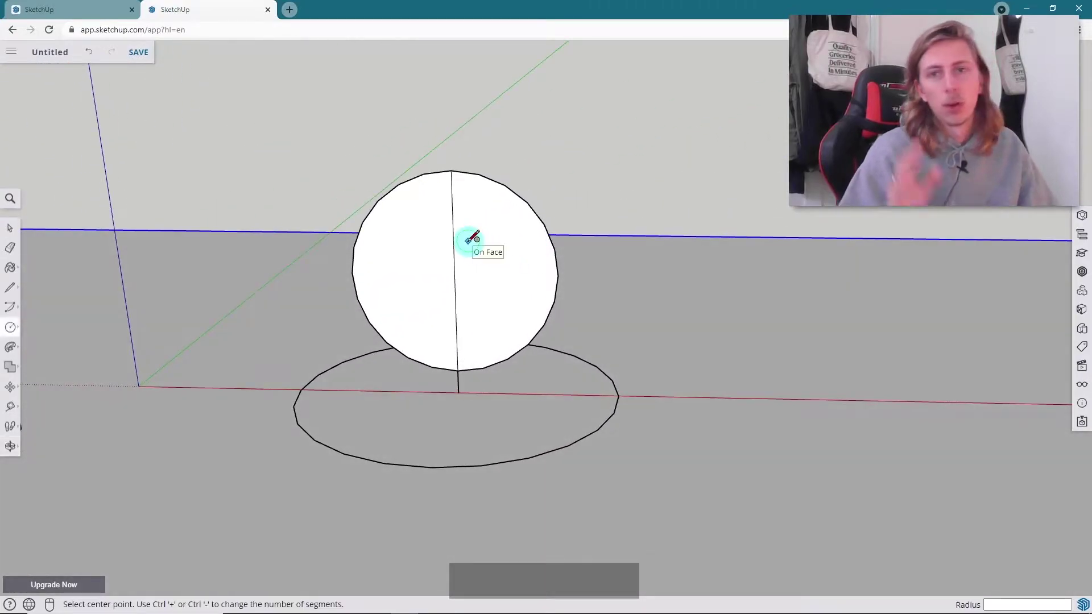
key("space")
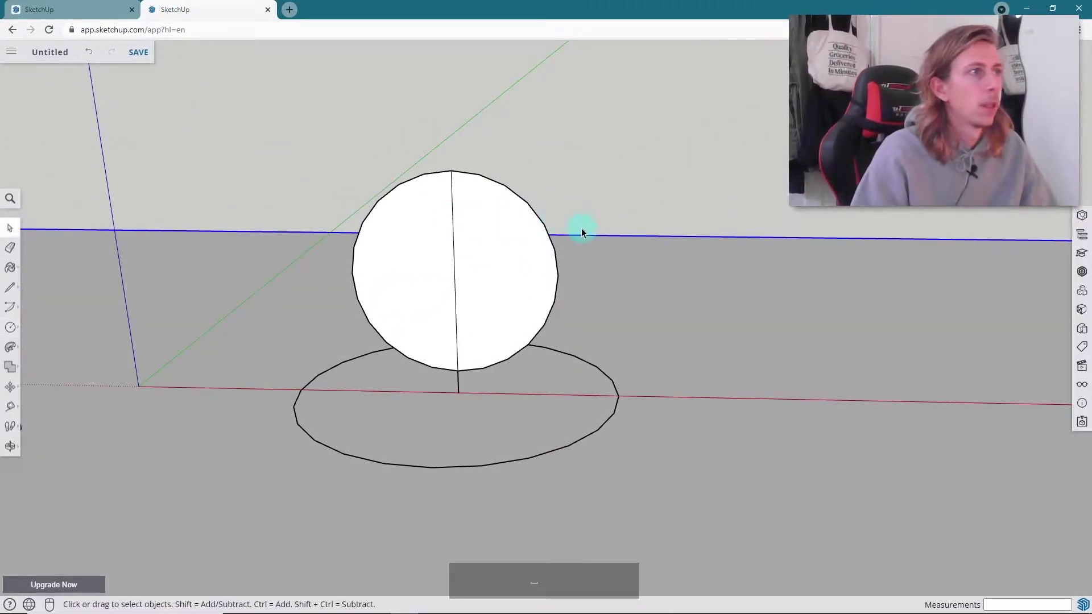
scroll(545, 267, "up", 1)
scroll(545, 268, "down", 1)
middle_click_drag(545, 267, 517, 269)
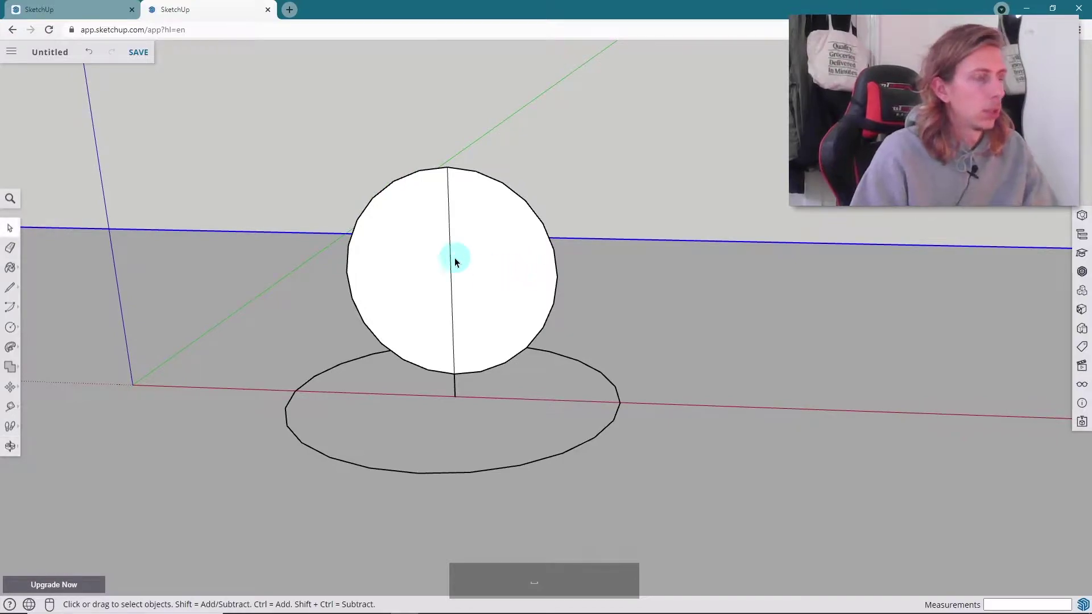
key("e")
left_click_drag(415, 188, 396, 180)
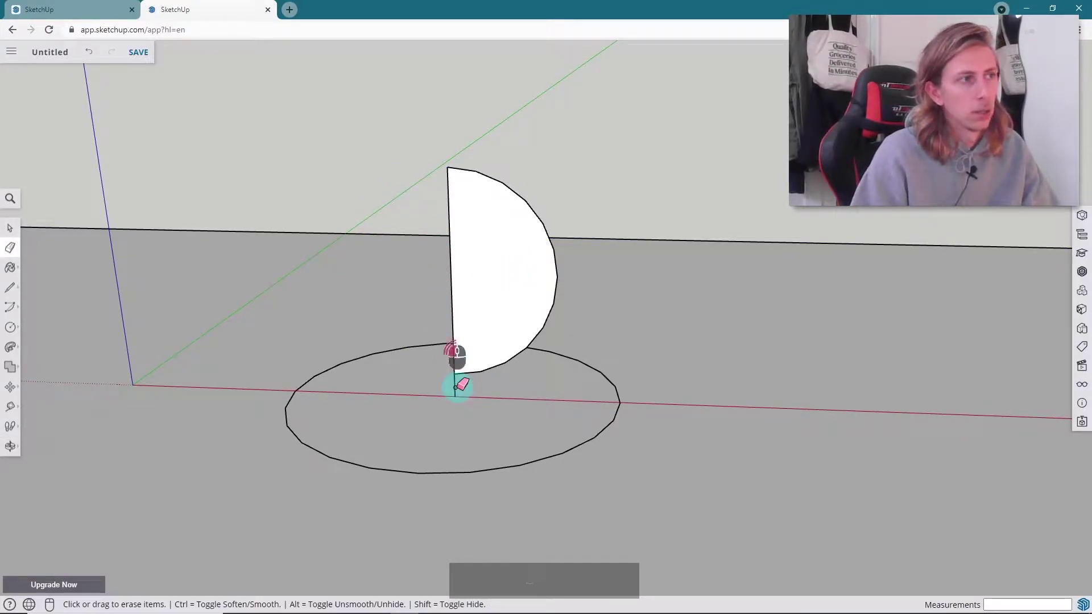
middle_click_drag(455, 378, 468, 359)
scroll(462, 386, "down", 3)
scroll(426, 385, "up", 3)
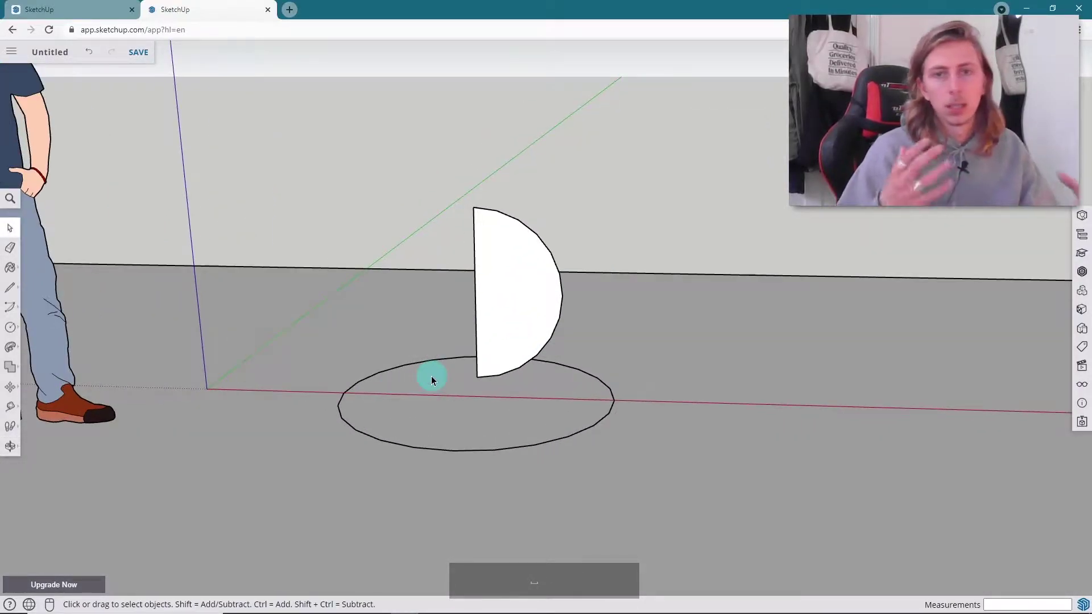
Sweep the half-circle around the ground circle with Follow Me, using the circle's face and edges as the path, to form a sphere
left_click(11, 352)
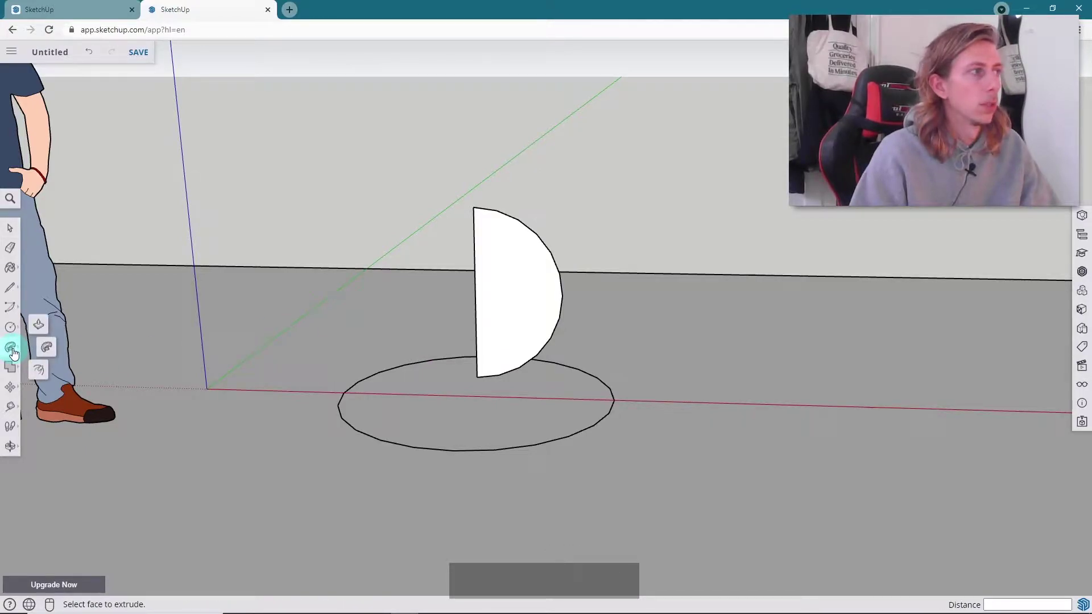
left_click(47, 351)
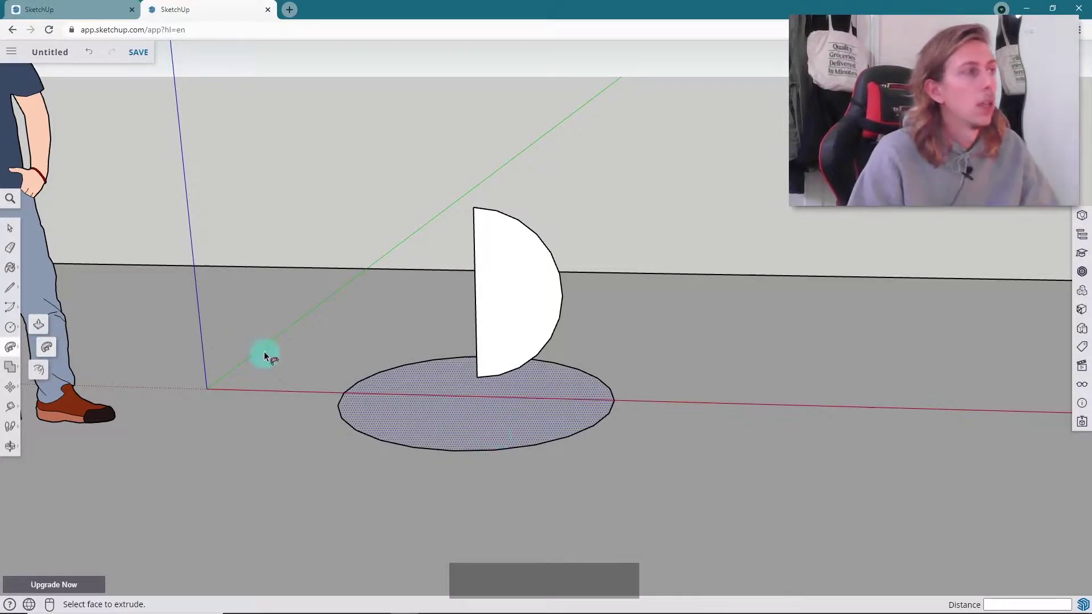
left_click(10, 229)
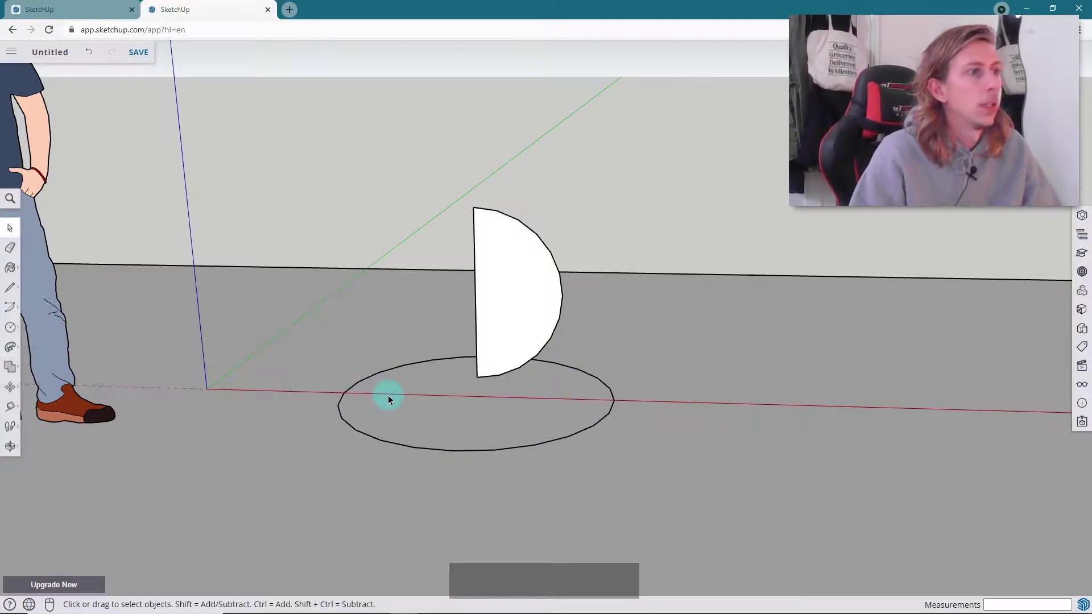
left_click(424, 405)
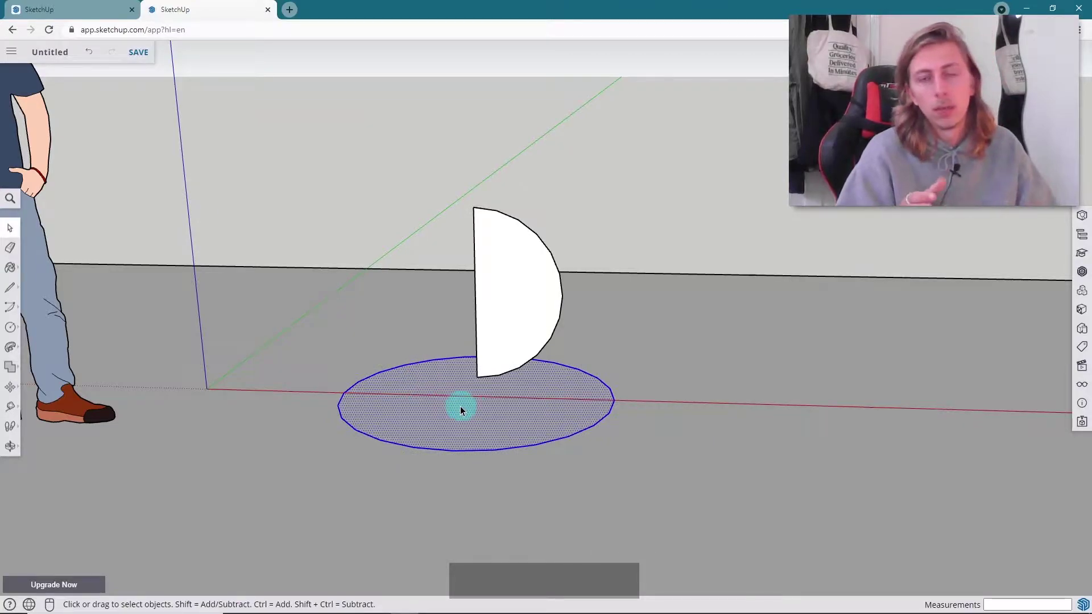
left_click(11, 349)
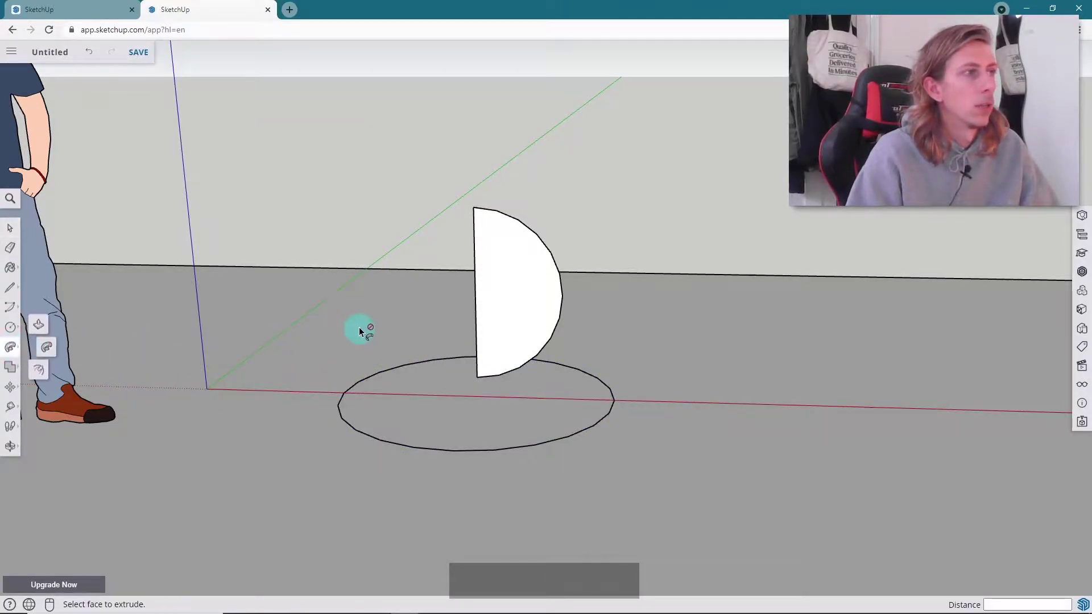
left_click(510, 293)
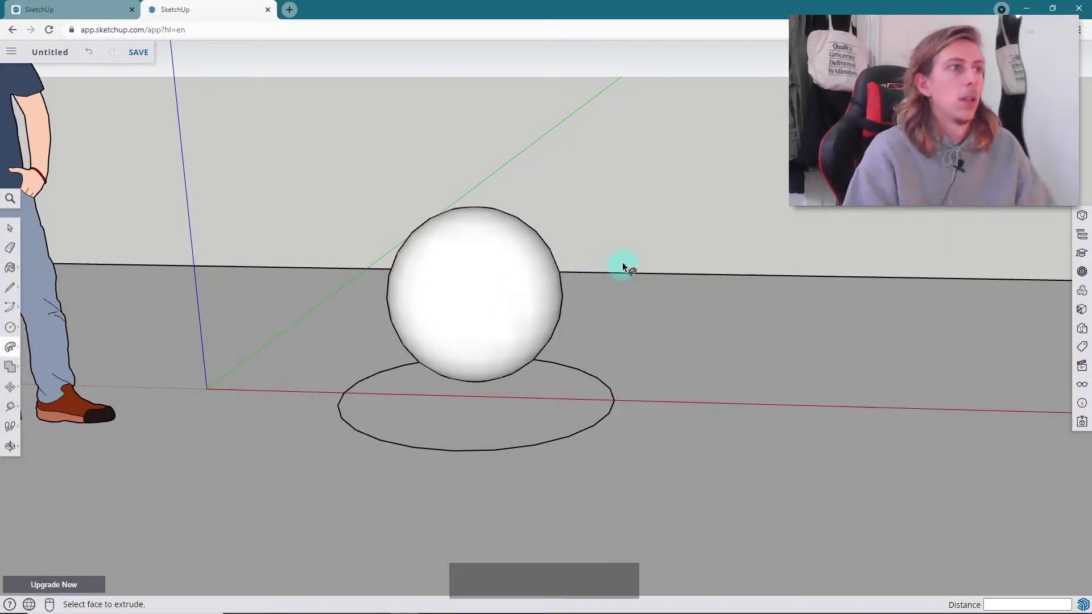
Select all of the sphere's connected geometry and make it a group
middle_click_drag(624, 264, 697, 317)
scroll(608, 268, "up", 5)
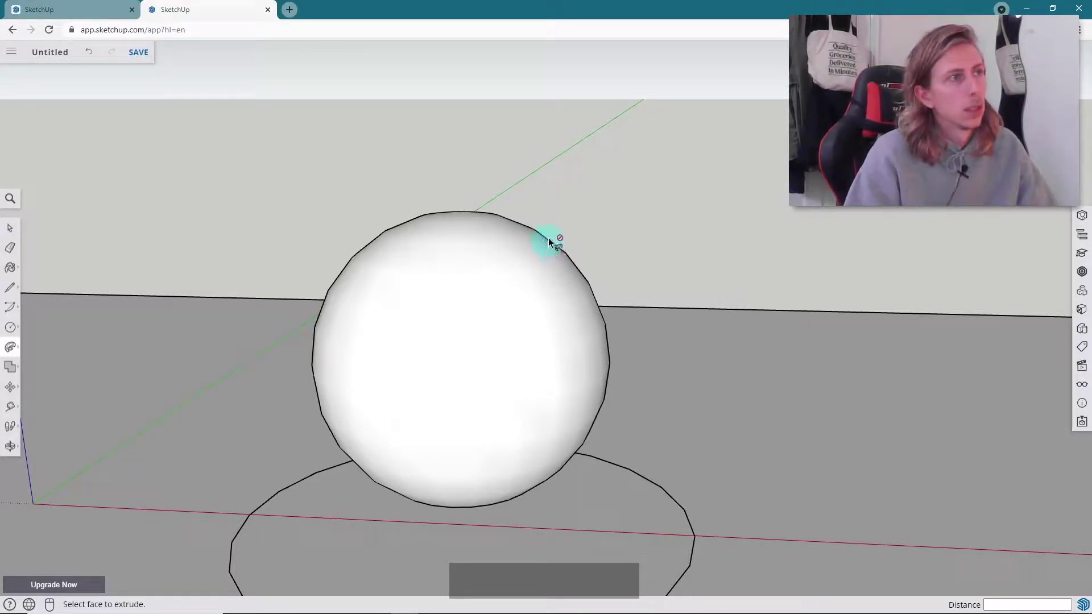
scroll(578, 269, "down", 5)
middle_click_drag(585, 290, 524, 383)
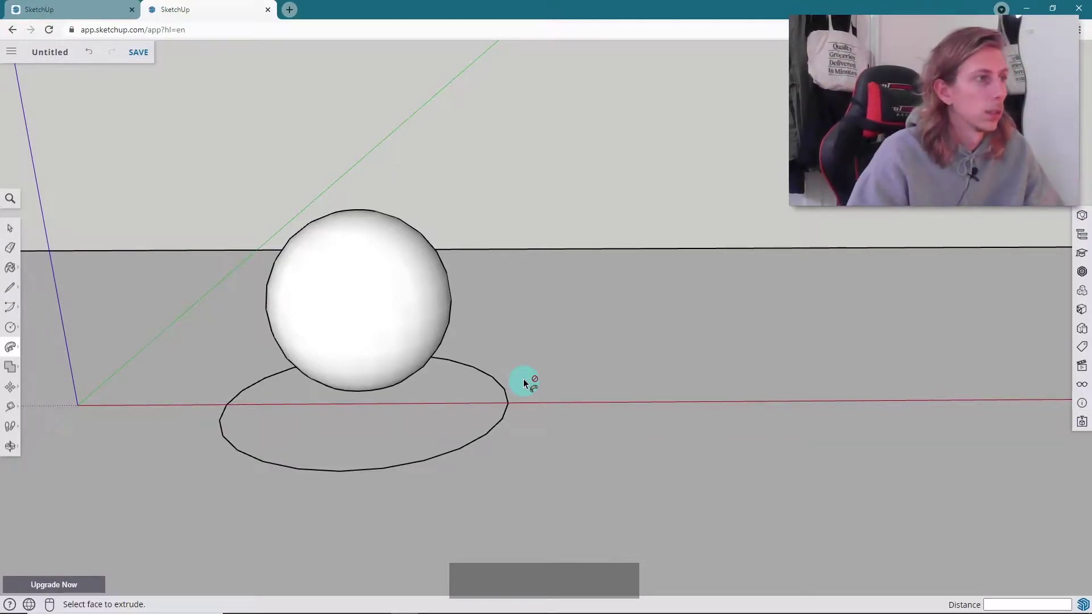
middle_click_drag(522, 382, 491, 349)
key("space")
triple_click(476, 327)
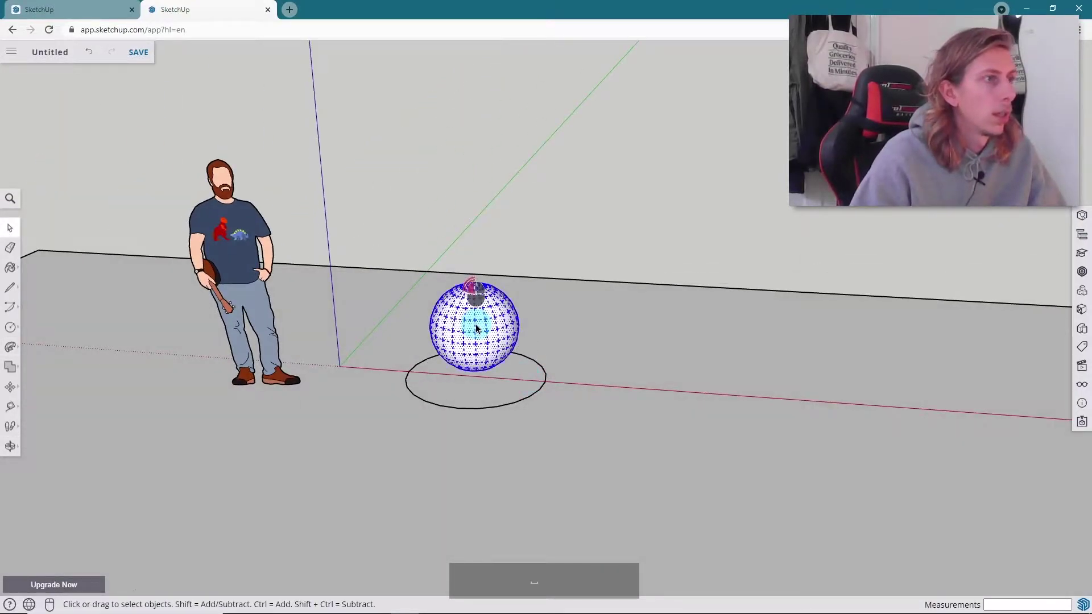
right_click(476, 328)
left_click(527, 478)
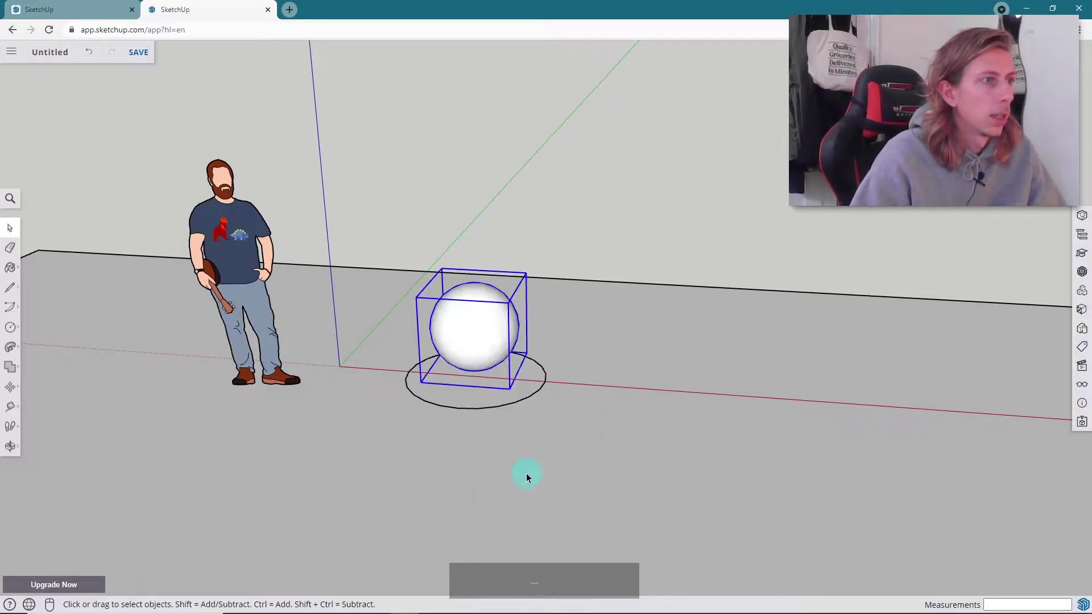
Move the sphere group about 986 mm along the red axis towards the origin and delete the leftover ground circle
middle_click_drag(377, 329, 487, 336)
scroll(490, 353, "up", 4)
key("m")
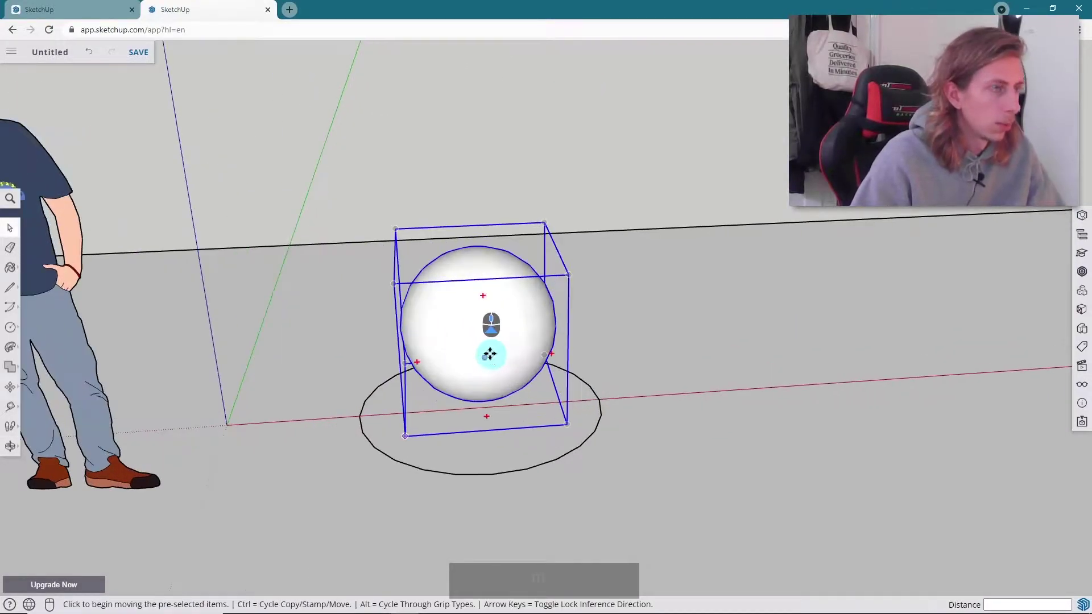
left_click(492, 351)
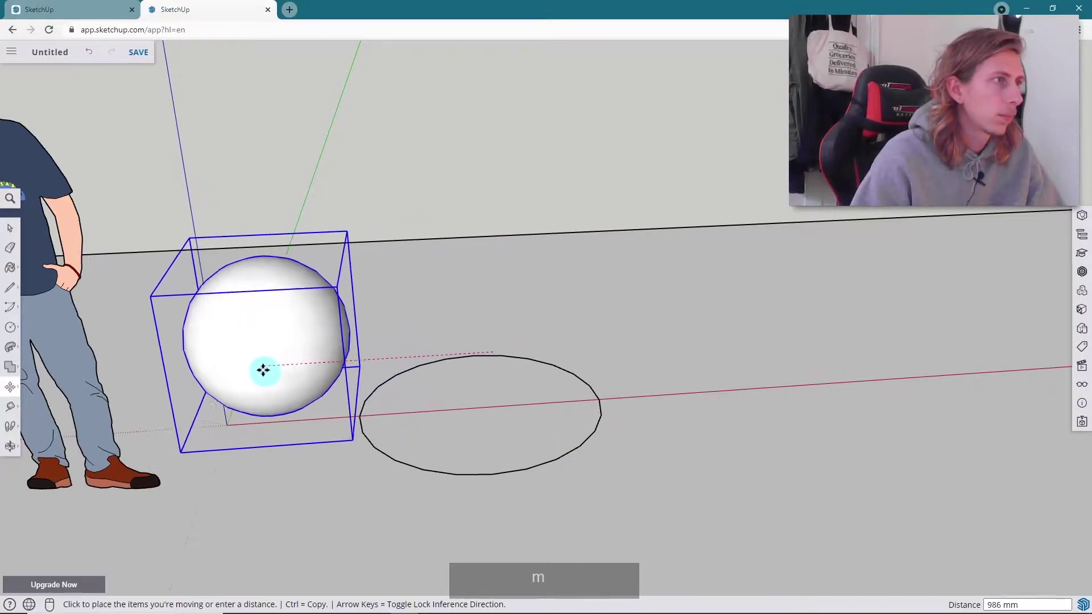
left_click(264, 370)
middle_click_drag(263, 370, 529, 325)
Draw a horizontal 24-sided circle with a radius of about 775 mm, centred on the red axis beside the sphere
key("l")
scroll(494, 329, "up", 3)
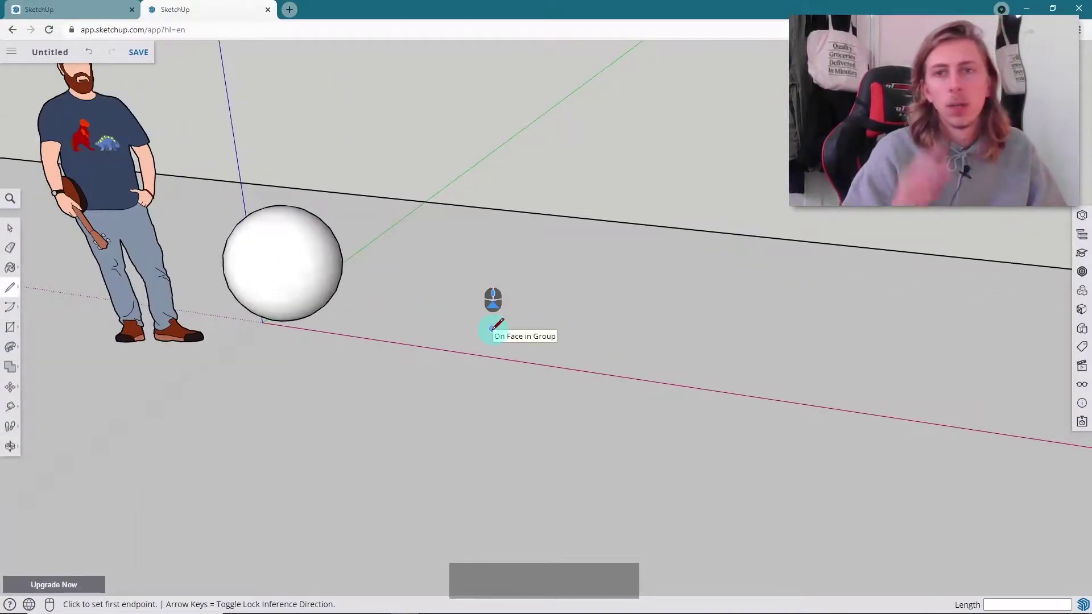
left_click(10, 327)
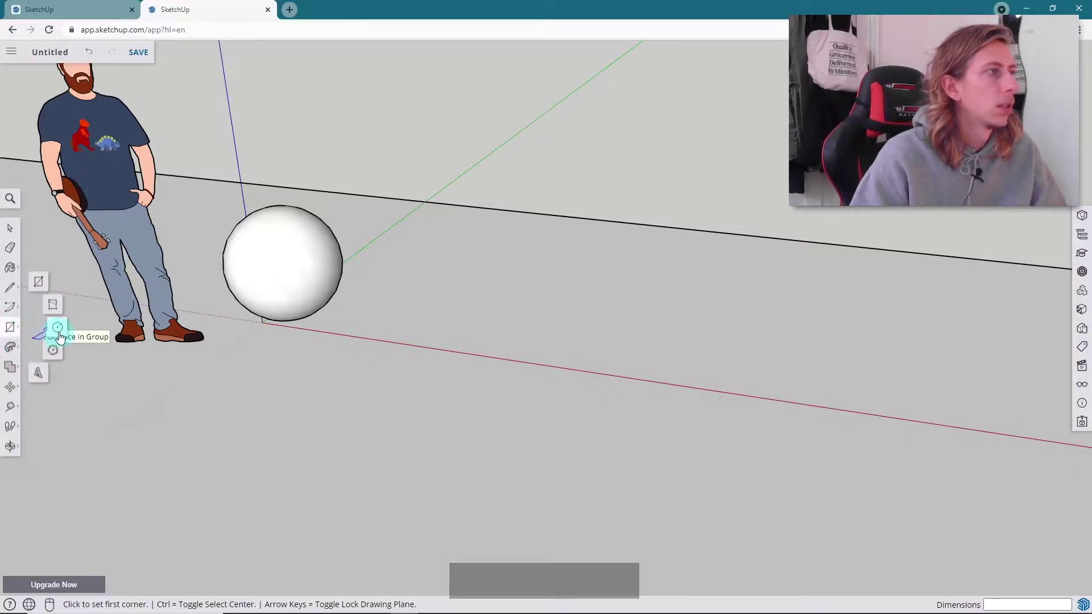
left_click(58, 328)
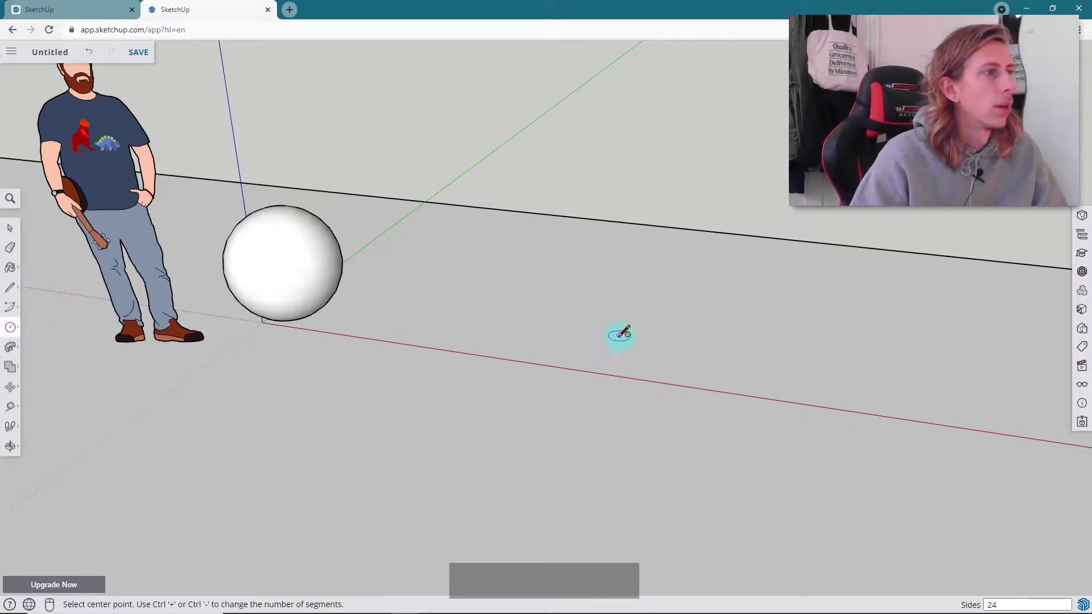
left_click(533, 364)
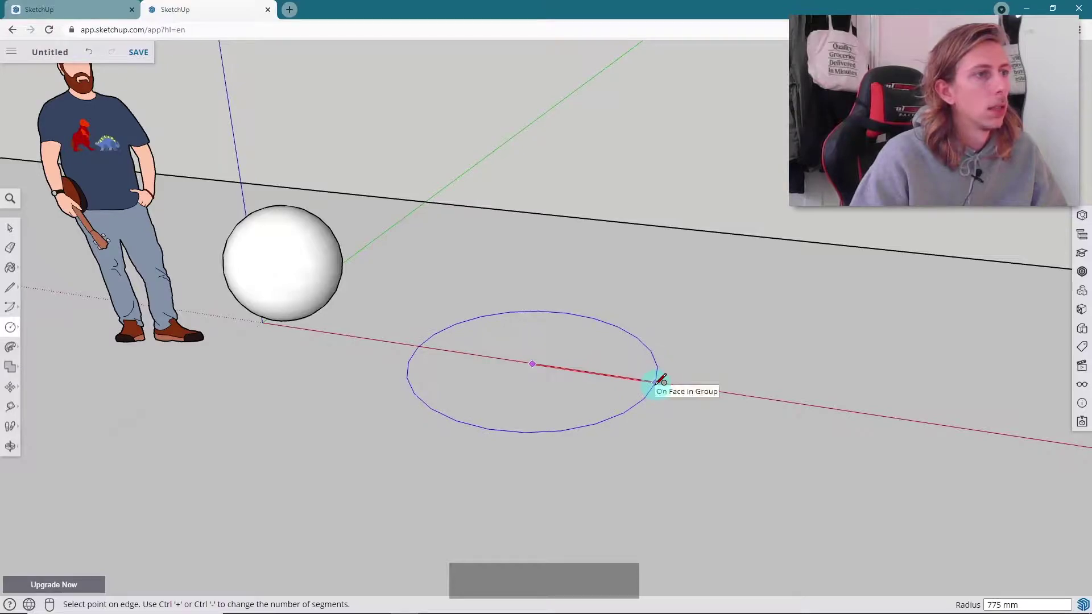
left_click(660, 381)
middle_click_drag(657, 382, 700, 380)
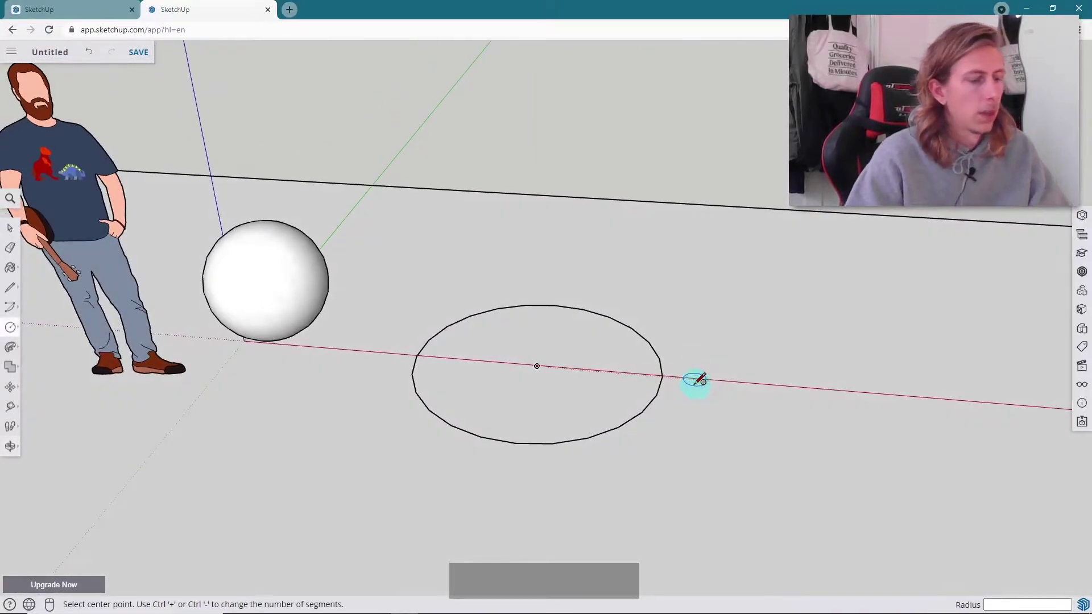
Draw a vertical line about 1025 mm long along the blue axis, rising from the new ground circle's centre
key("l")
left_click(537, 364)
key("Up")
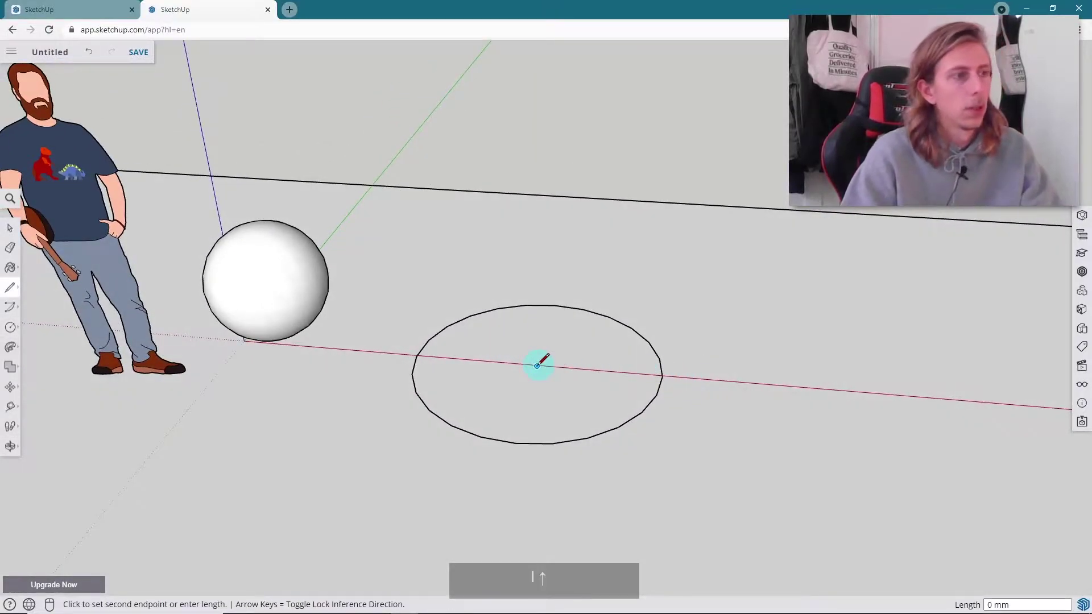
middle_click_drag(555, 251, 594, 322)
left_click(549, 201)
key("space")
Draw an upright square facing the green axis, with its upper corner at the vertical line's top end
key("r")
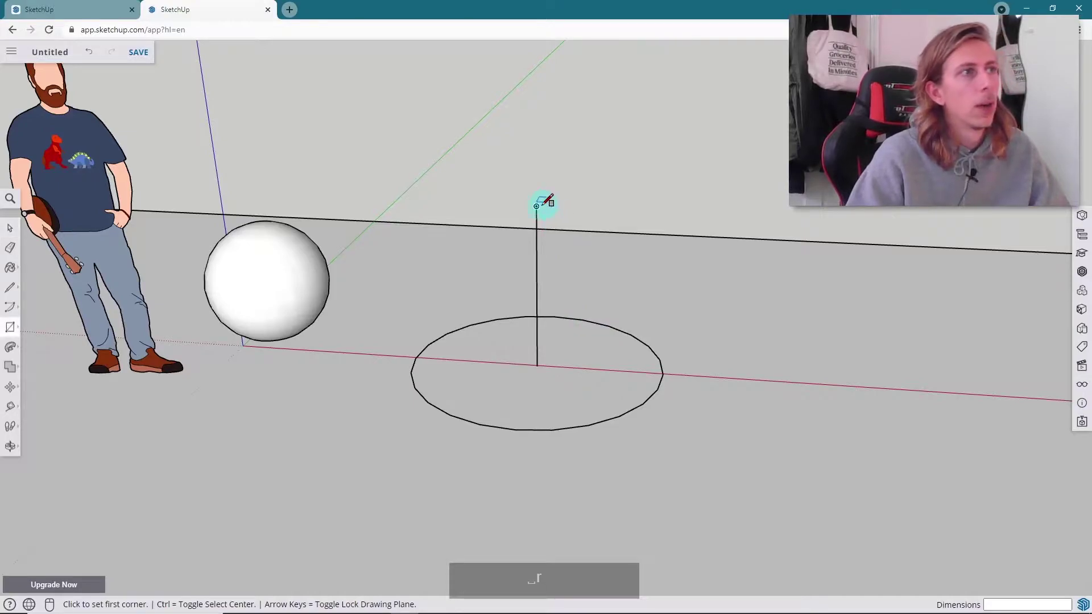
left_click(537, 205)
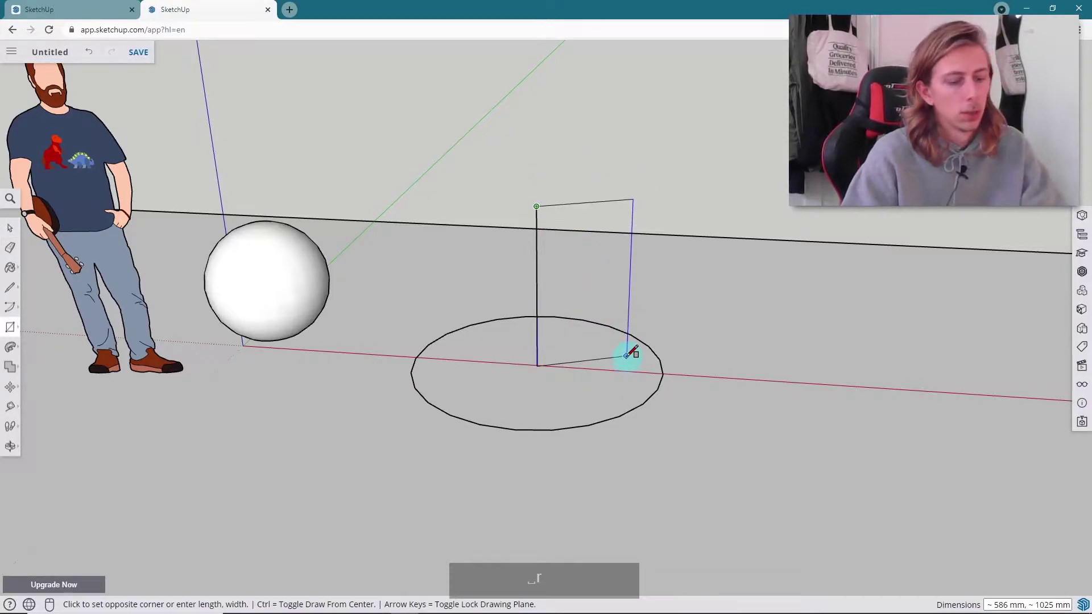
key("Left")
middle_click_drag(592, 333, 595, 249)
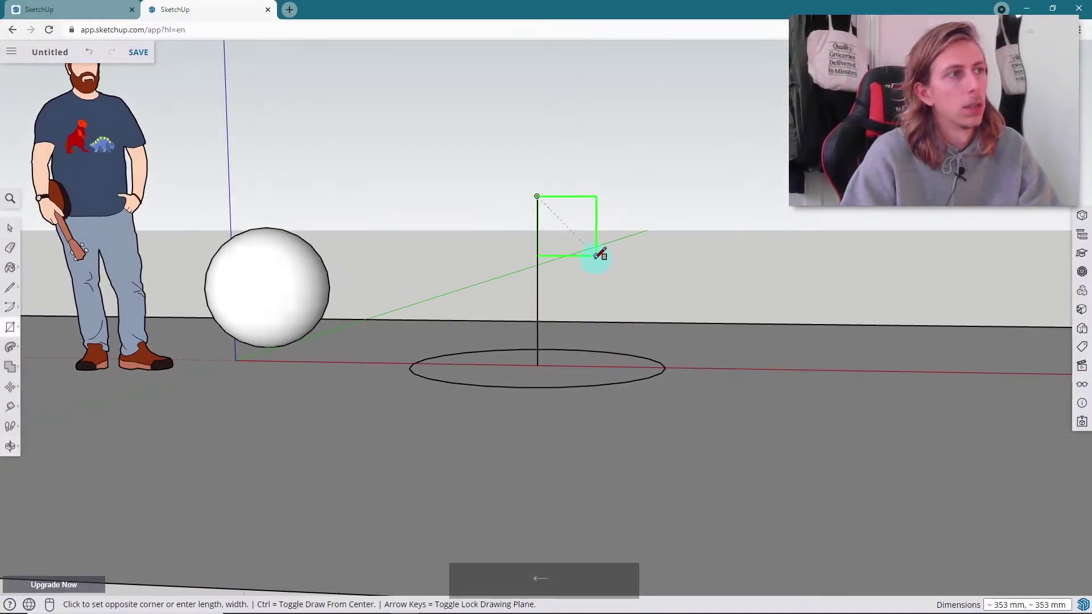
left_click(639, 297)
middle_click_drag(639, 295, 659, 386)
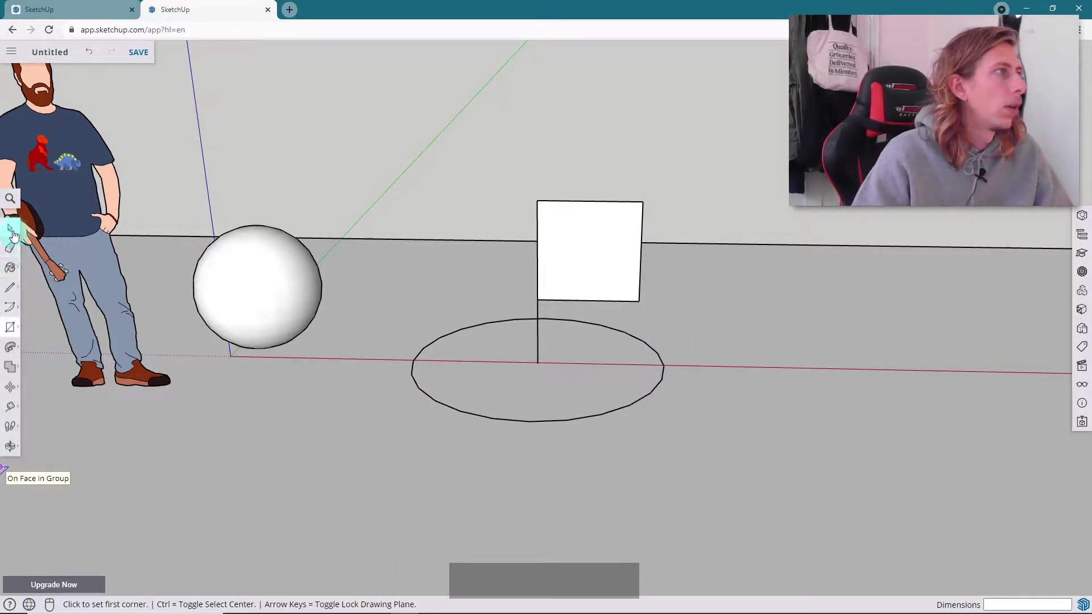
Draw a diagonal line across the square from the vertical line's top end to the opposite lower corner
left_click(12, 291)
scroll(537, 199, "up", 3)
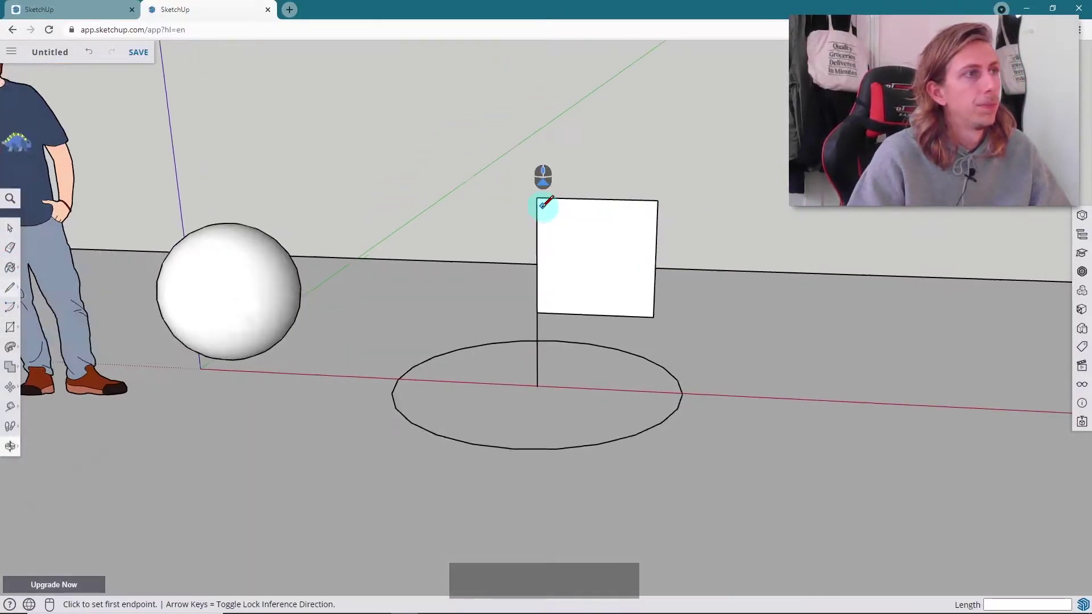
left_click(535, 196)
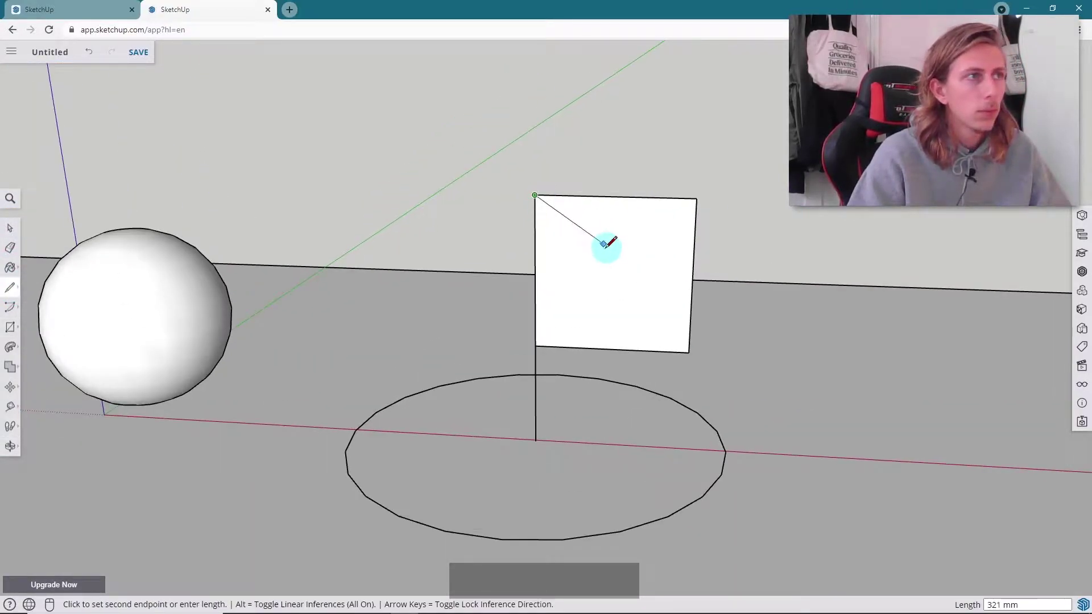
left_click(689, 352)
key("space")
middle_click_drag(689, 352, 591, 295)
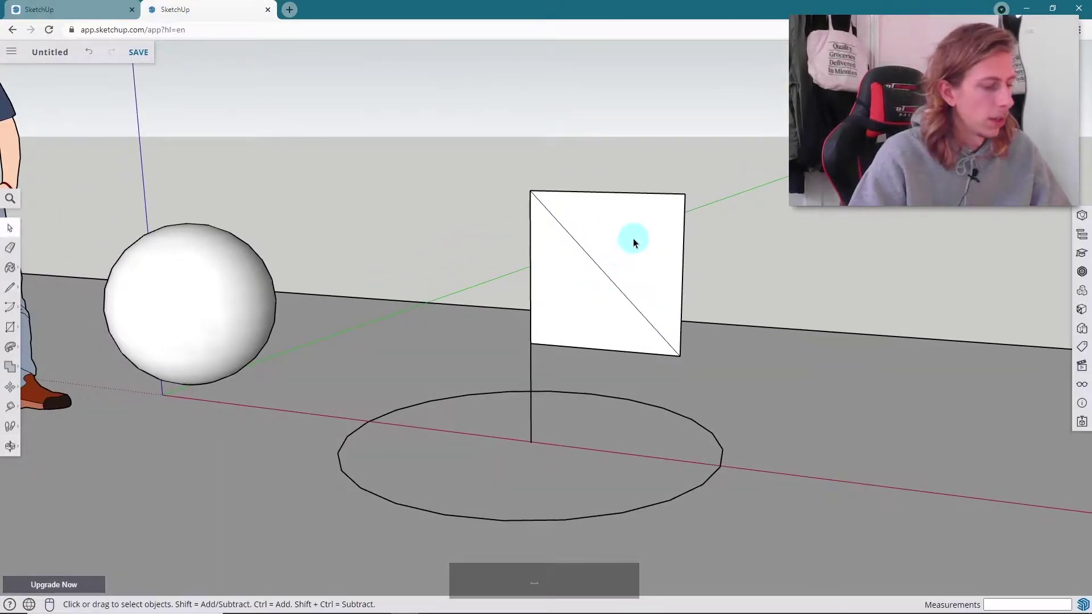
Erase the square's top and outer edges and the vertical line's stub below it, keeping a right-triangle profile
key("e")
mouse_move(673, 206)
left_mouse_down()
mouse_move(691, 217)
mouse_move(688, 229)
left_mouse_up()
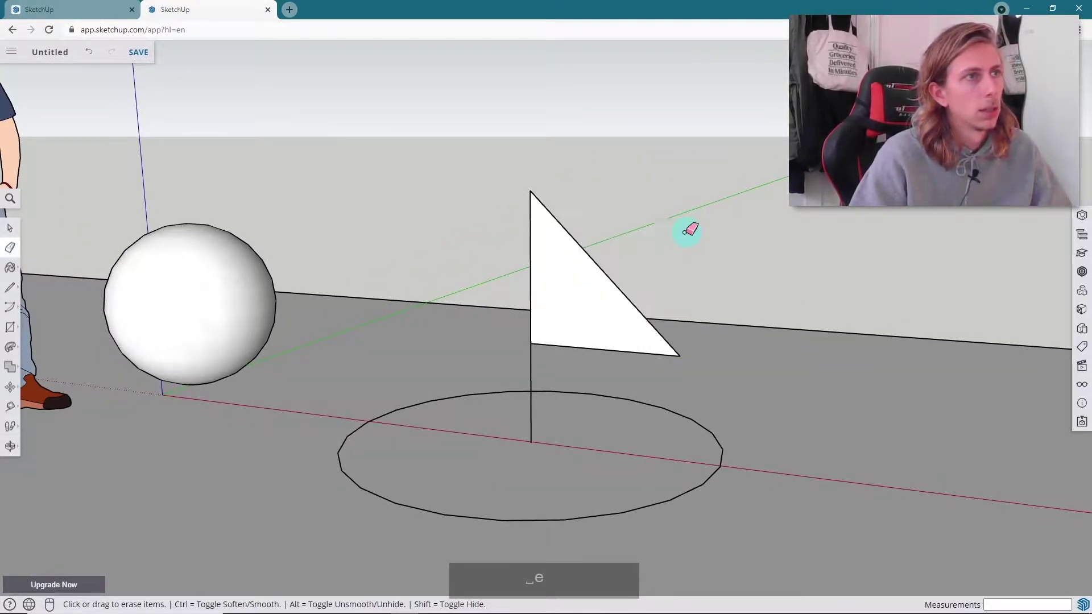
mouse_move(688, 230)
middle_mouse_down()
mouse_move(507, 304)
mouse_move(648, 305)
middle_mouse_up()
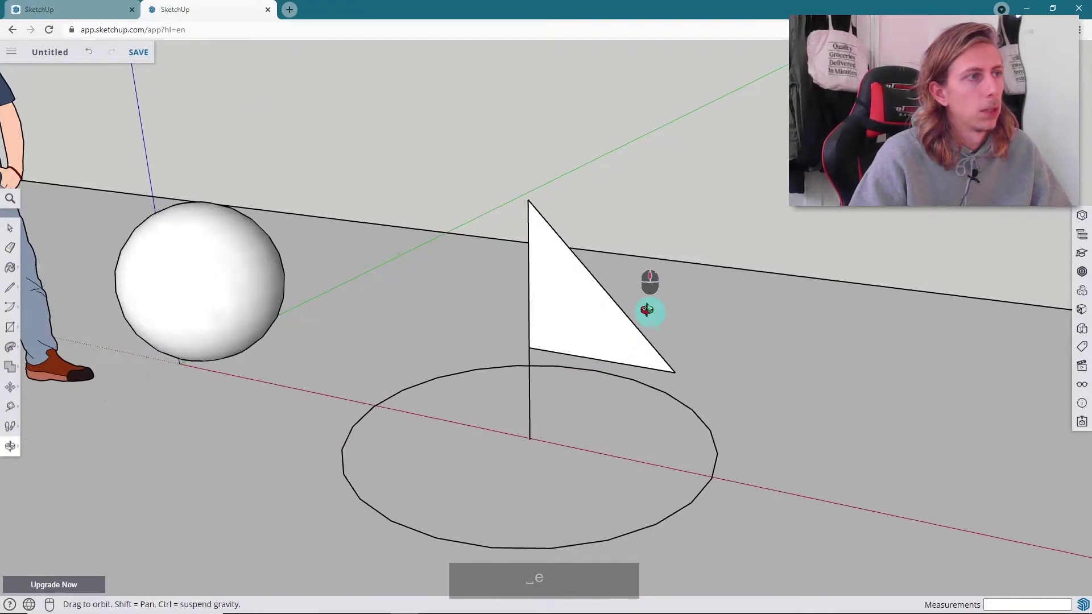
left_click(531, 411)
key("space")
Sweep the triangle around the ground circle with Follow Me to form a cone, and undo it
mouse_move(529, 402)
middle_mouse_down()
mouse_move(570, 378)
mouse_move(617, 398)
mouse_move(639, 430)
middle_mouse_up()
scroll(570, 377, "down", 3)
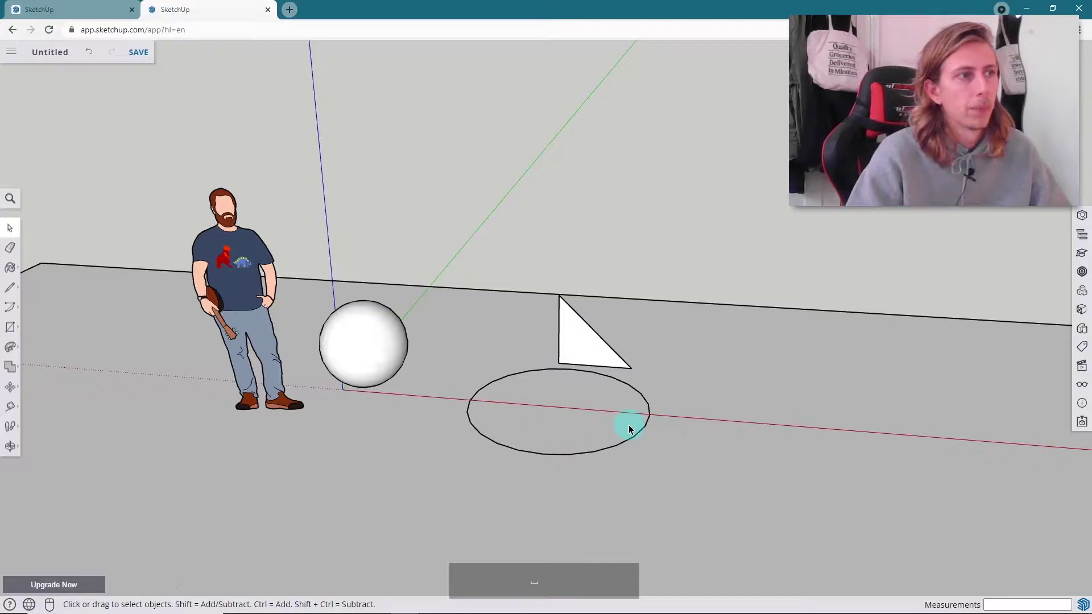
scroll(586, 419, "up", 2)
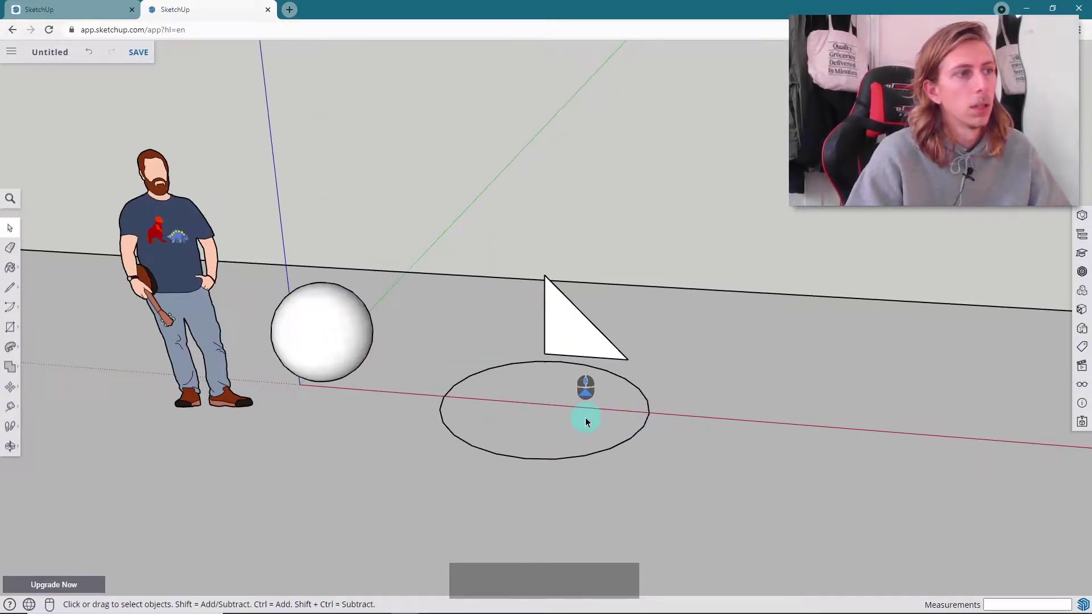
double_click(587, 420)
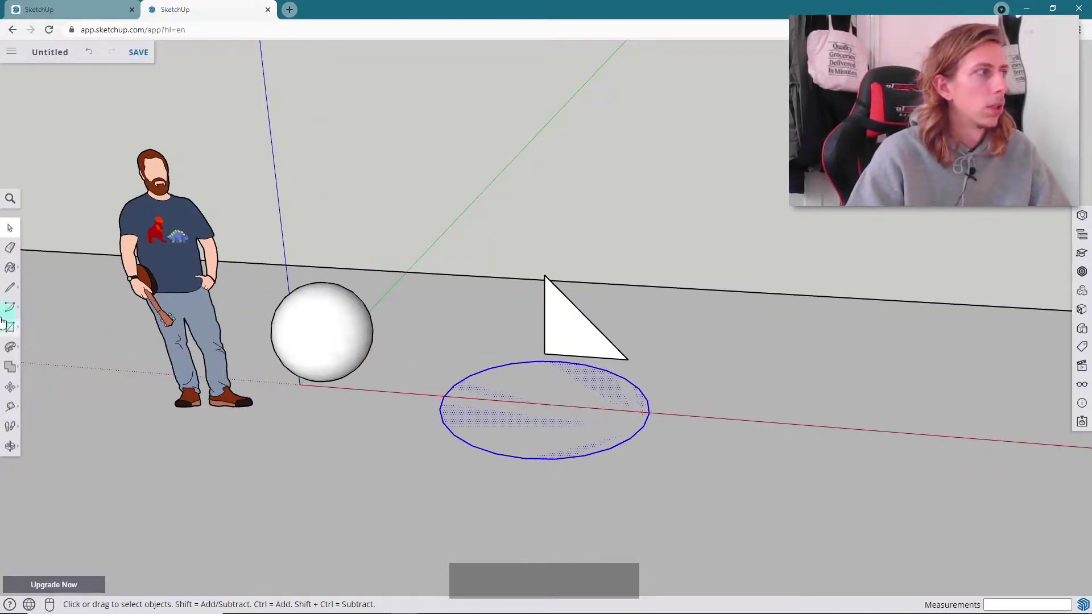
left_click(11, 348)
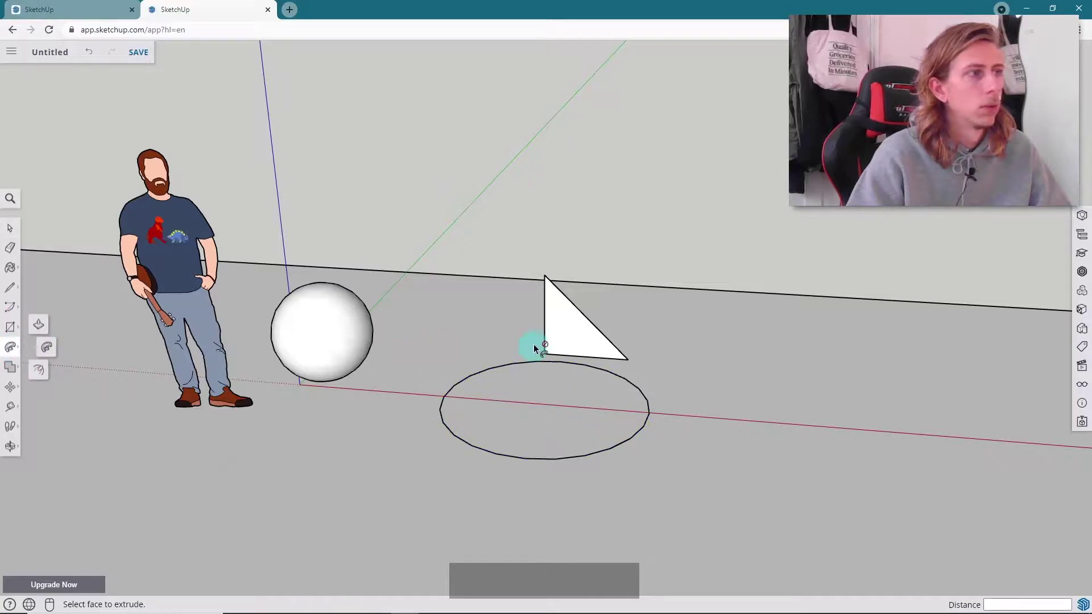
left_click(571, 336)
middle_click_drag(671, 358, 711, 347)
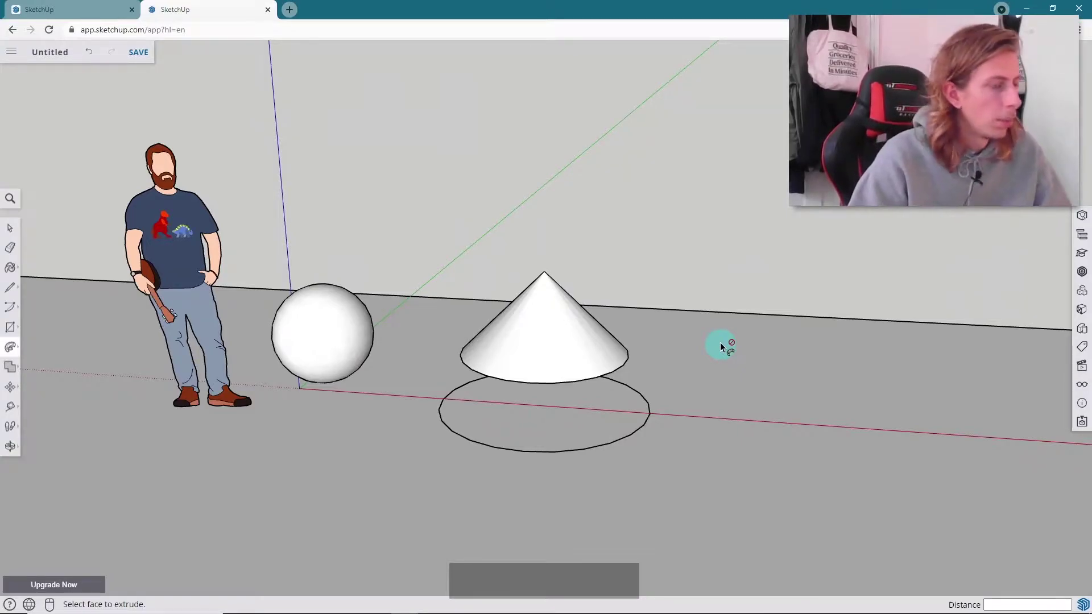
key("ctrl+z")
Try guiding the triangle manually partway around the ground circle's edge with Follow Me, and undo the partial cone
middle_click_drag(661, 394, 244, 378)
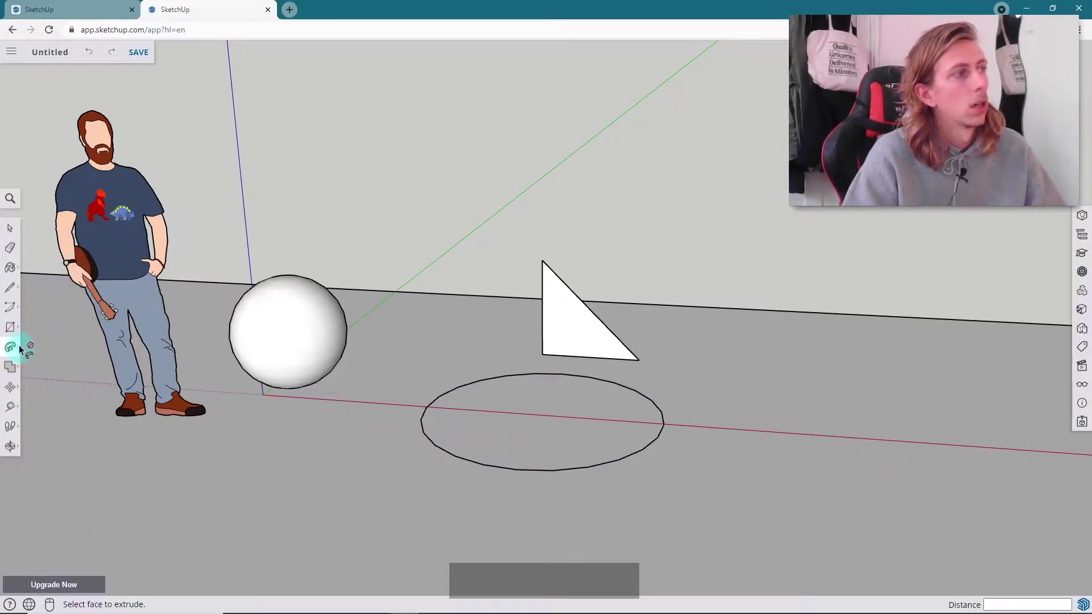
left_click_drag(588, 319, 543, 462)
middle_click_drag(569, 379, 751, 446)
key("p")
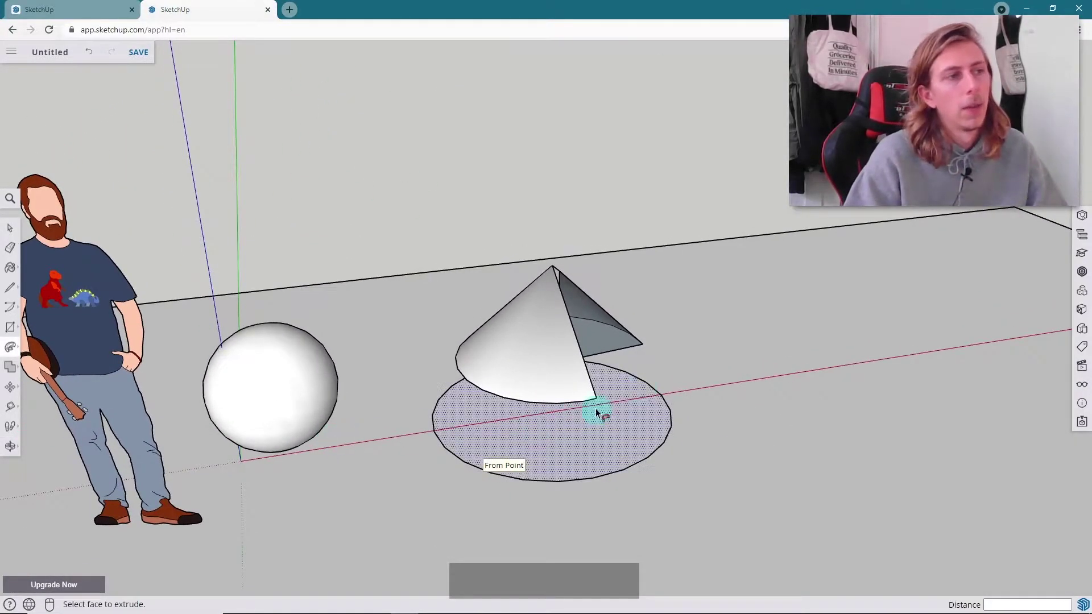
middle_click_drag(595, 409, 598, 439)
scroll(668, 378, "down", 5)
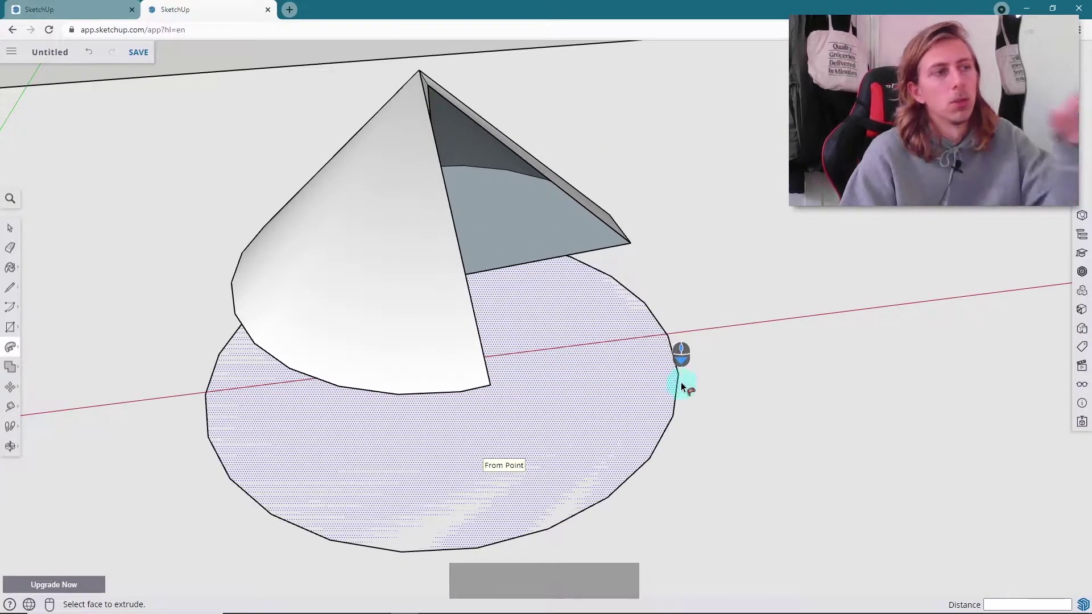
scroll(678, 375, "up", 3)
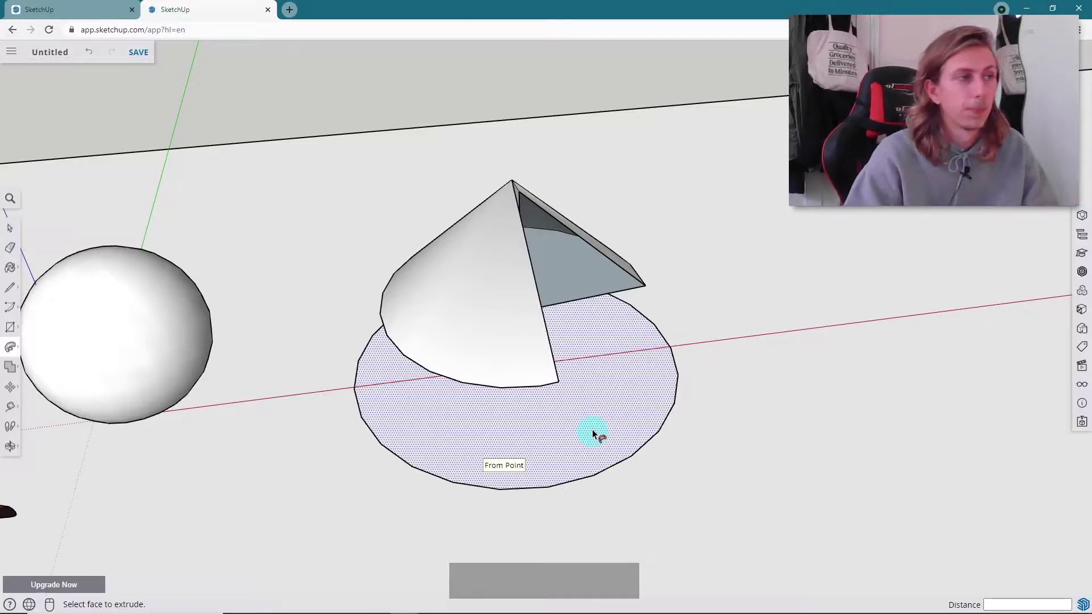
scroll(593, 433, "down", 5)
key("ctrl+z")
left_click_drag(630, 357, 562, 350)
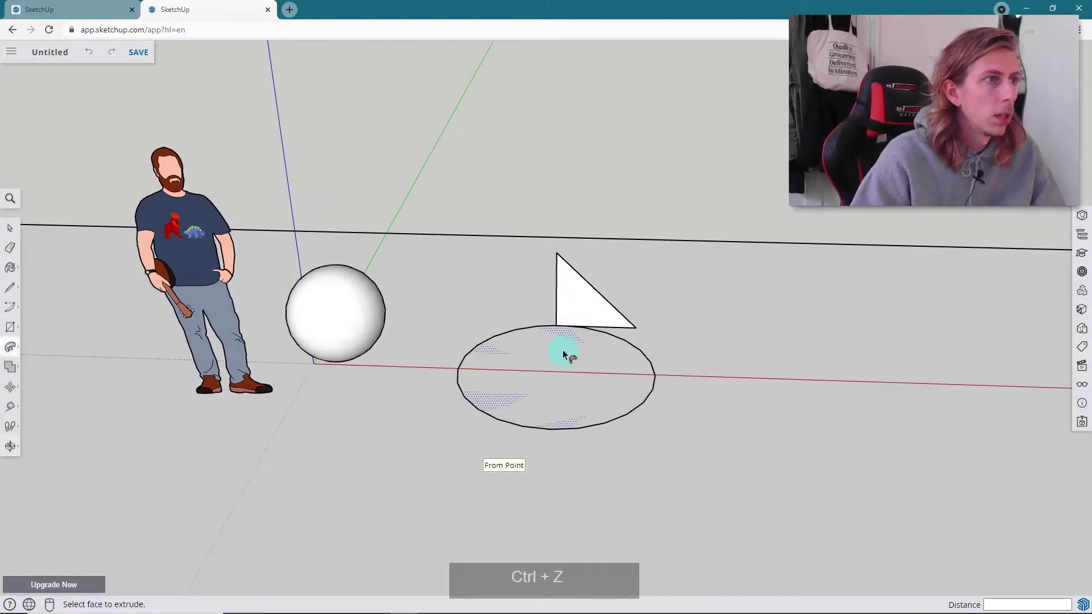
key("space")
double_click(562, 374)
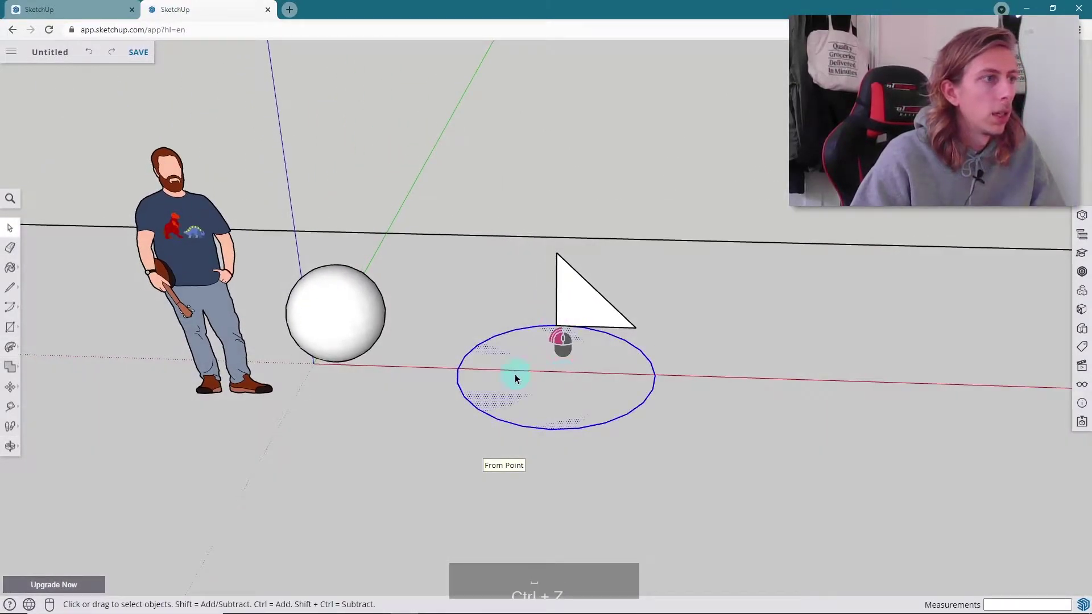
left_click(12, 349)
left_click(50, 348)
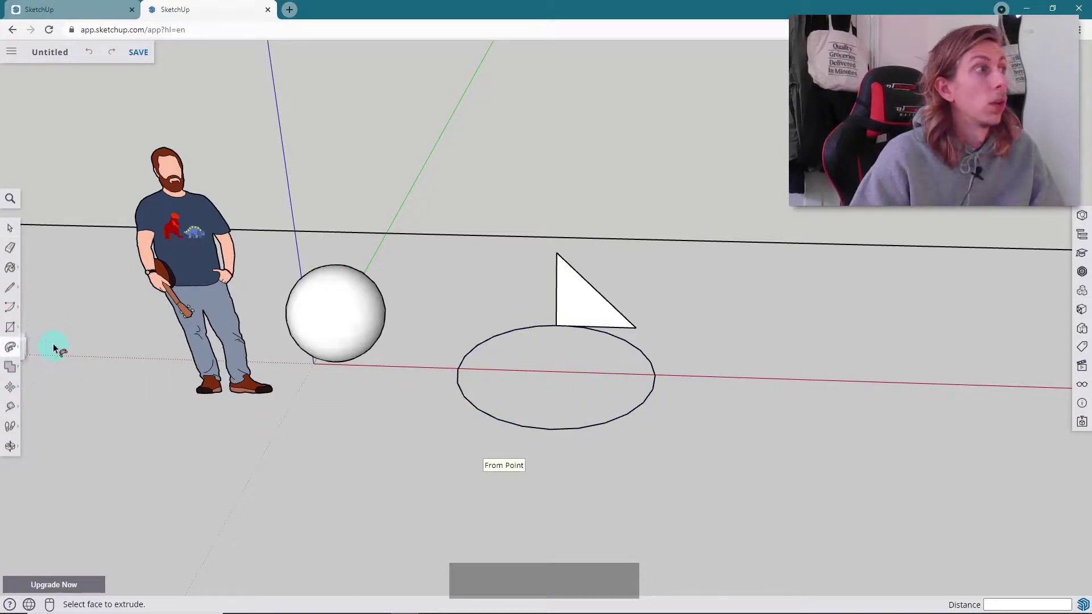
left_click_drag(589, 309, 593, 390)
key("Escape")
Use the ground circle's face as the path and apply Follow Me to the triangle to form a cone
left_click(594, 388)
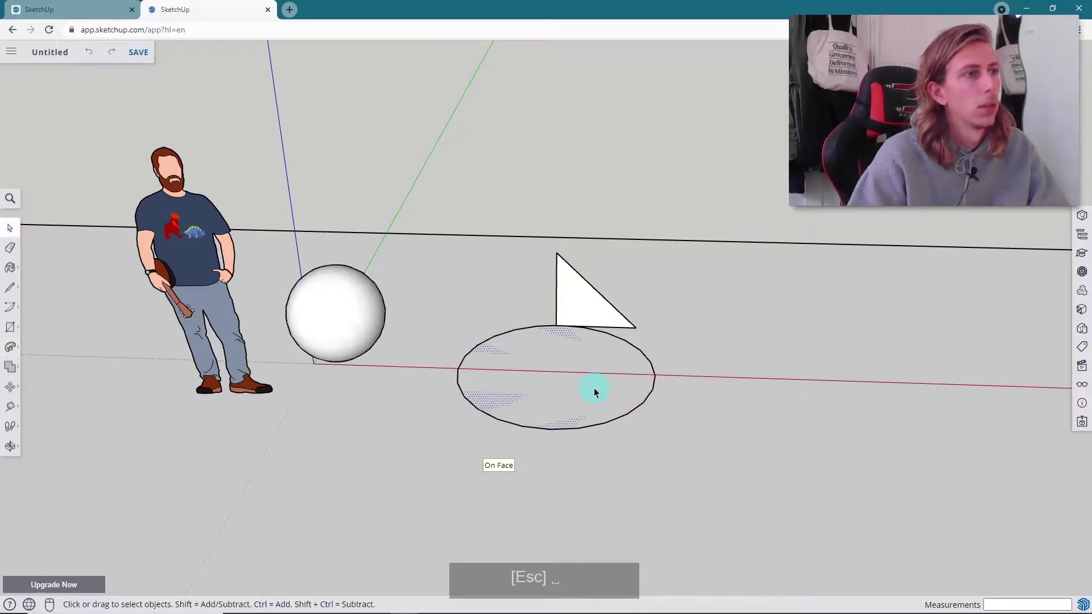
left_click(8, 348)
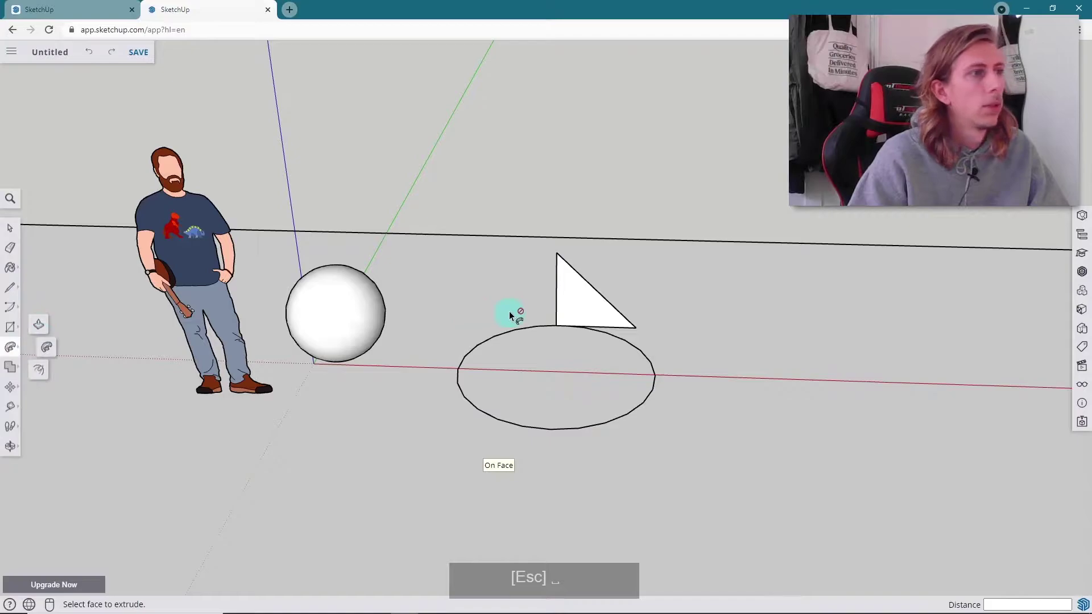
left_click(569, 307)
middle_click_drag(678, 341, 619, 349)
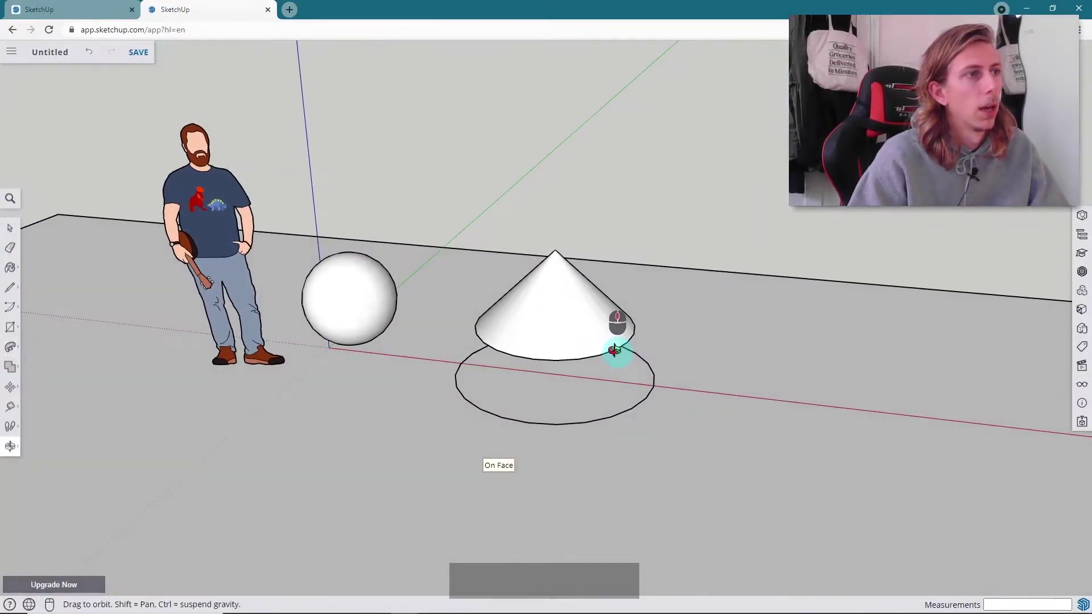
Select the cone's curved surface with its connected base and make it a group
left_click(577, 333)
right_click(578, 330)
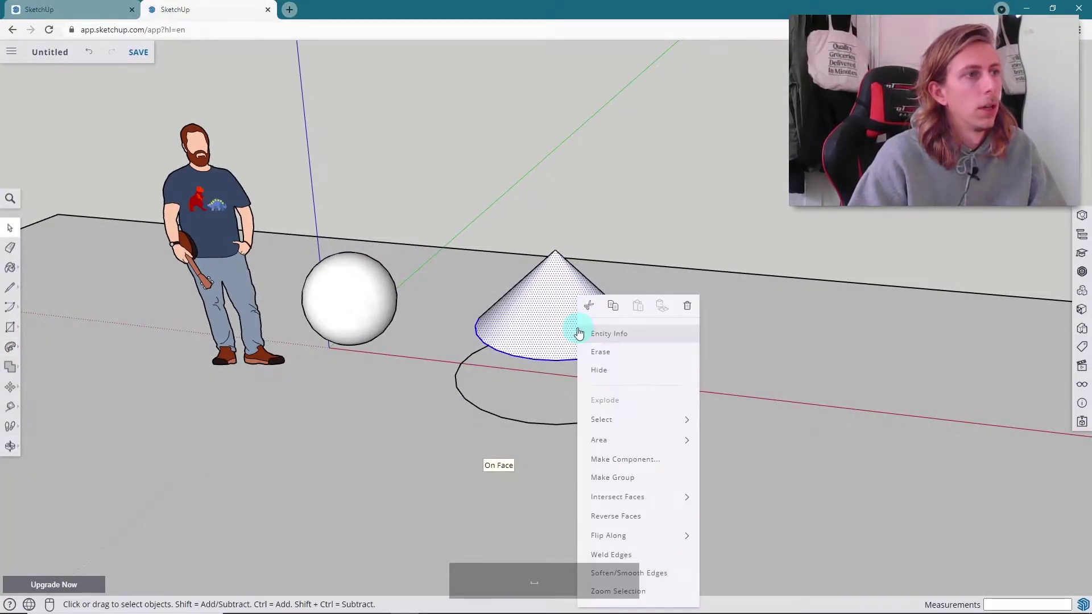
left_click(608, 481)
middle_click_drag(608, 481, 569, 322)
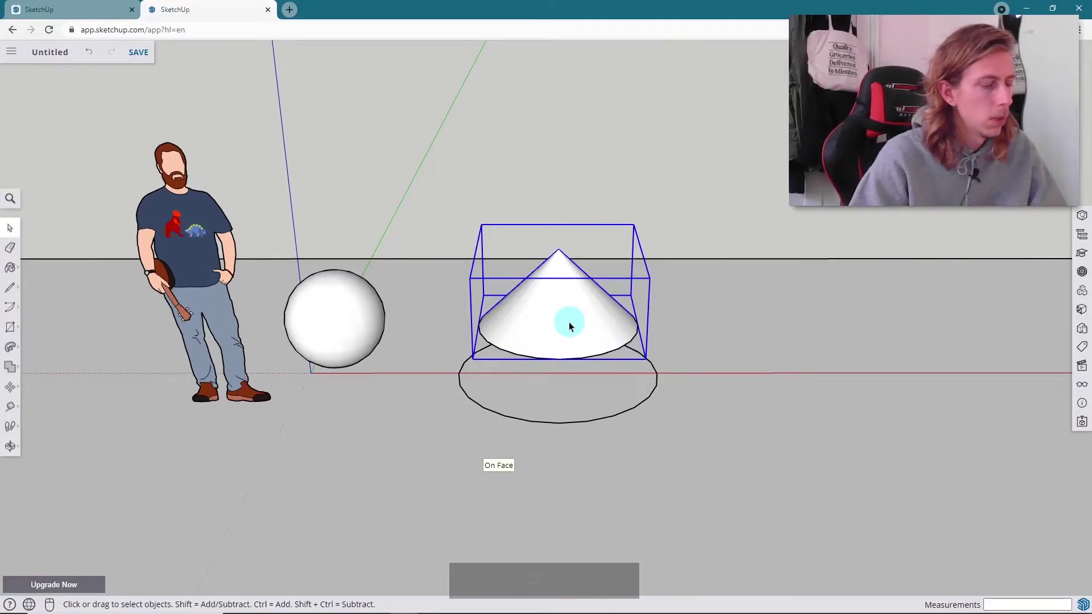
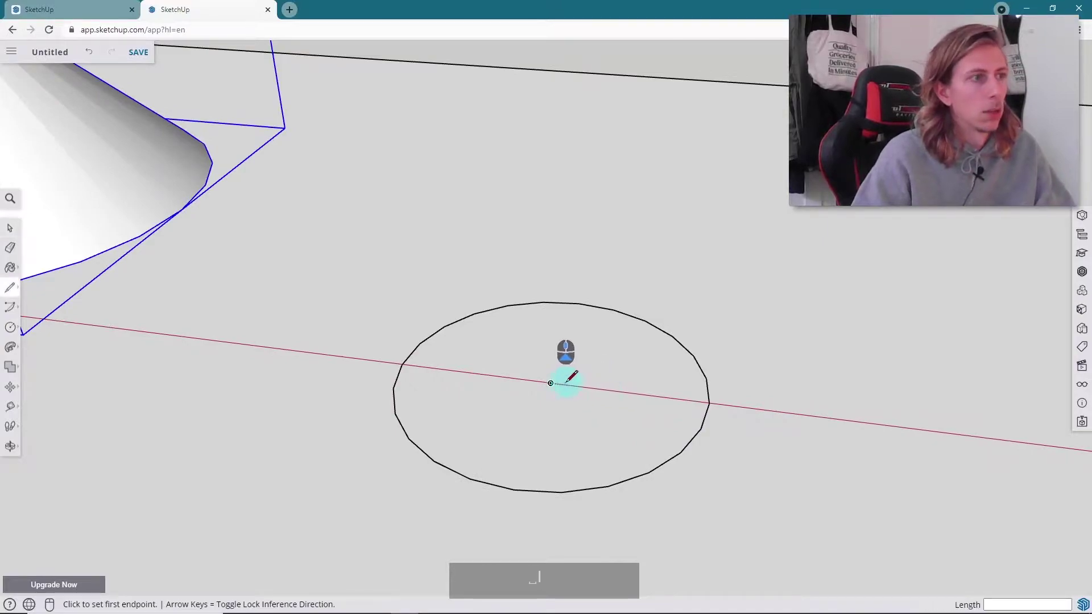
Draw a vertical line about 638 mm long along the blue axis from the centre of the new ground circle
key("Up")
key("Left")
key("Up")
key("Right")
key("Up")
middle_click_drag(556, 204, 523, 102)
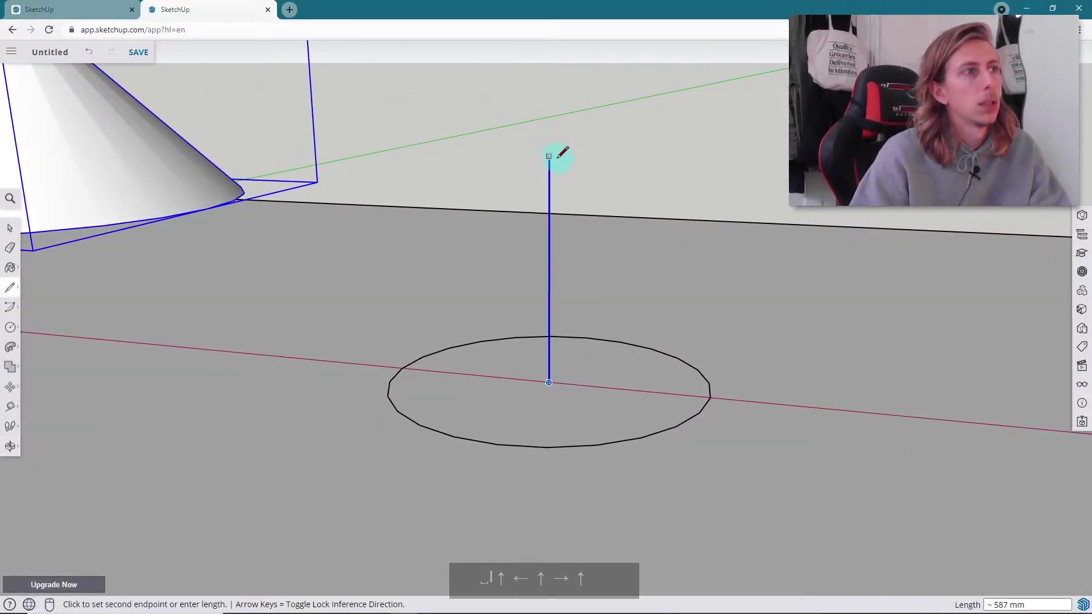
left_click(569, 130)
middle_click_drag(569, 131, 608, 187)
key("space")
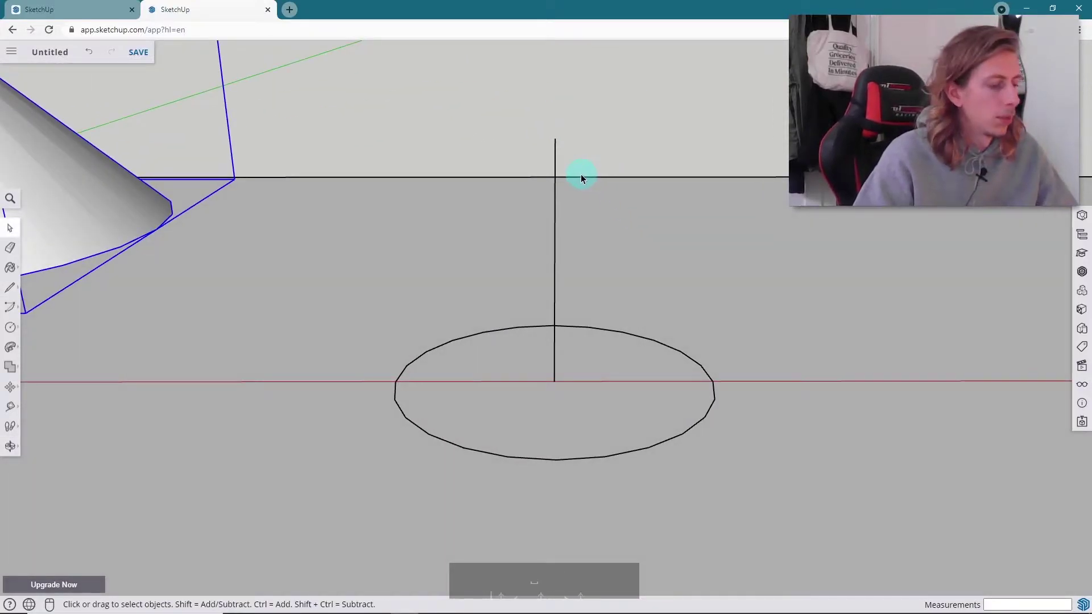
Draw an upright rectangle facing the green axis, from the vertical line's top end down to above the ground circle
key("r")
left_click(556, 138)
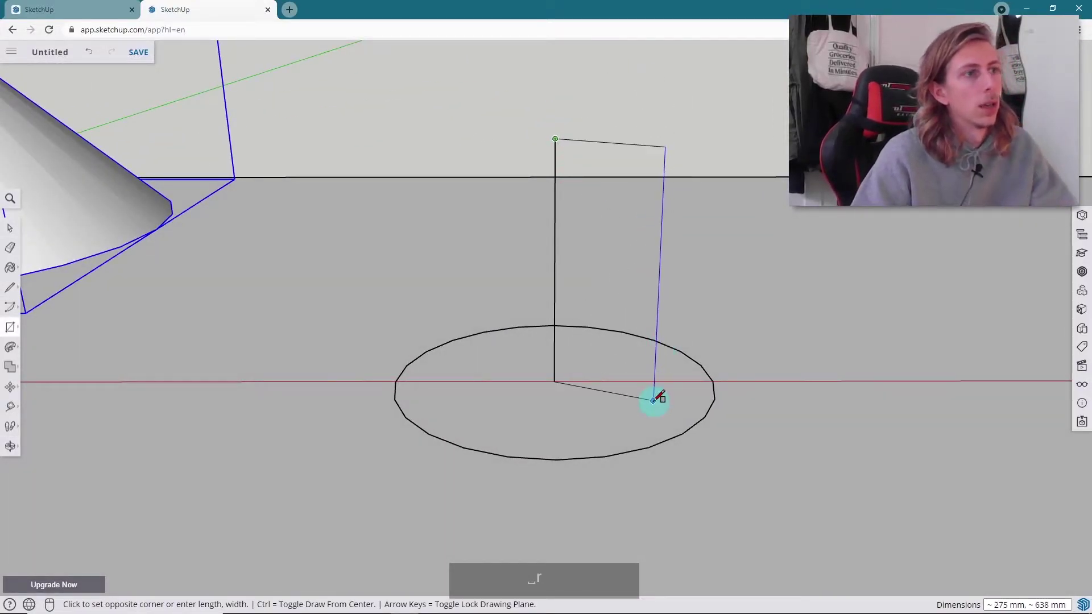
key("Left")
middle_click_drag(663, 251, 650, 190)
left_click(650, 190)
key("space")
Draw a vertical line in three segments across the rectangle from lower to upper edge, close to the central vertical line
scroll(635, 222, "up", 3)
scroll(635, 221, "down", 3)
scroll(620, 156, "up", 5)
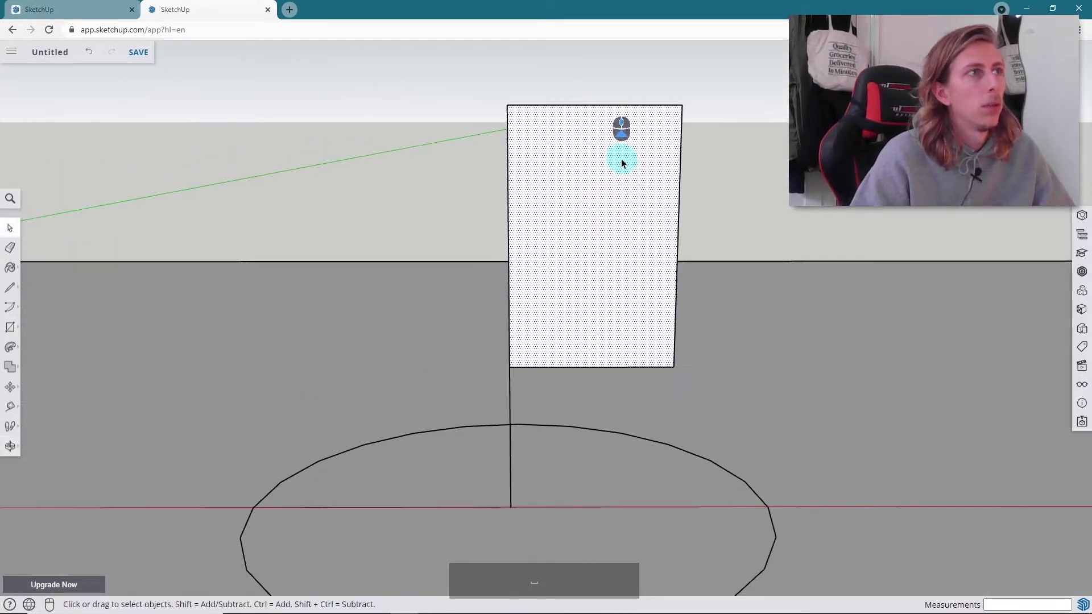
left_click(9, 292)
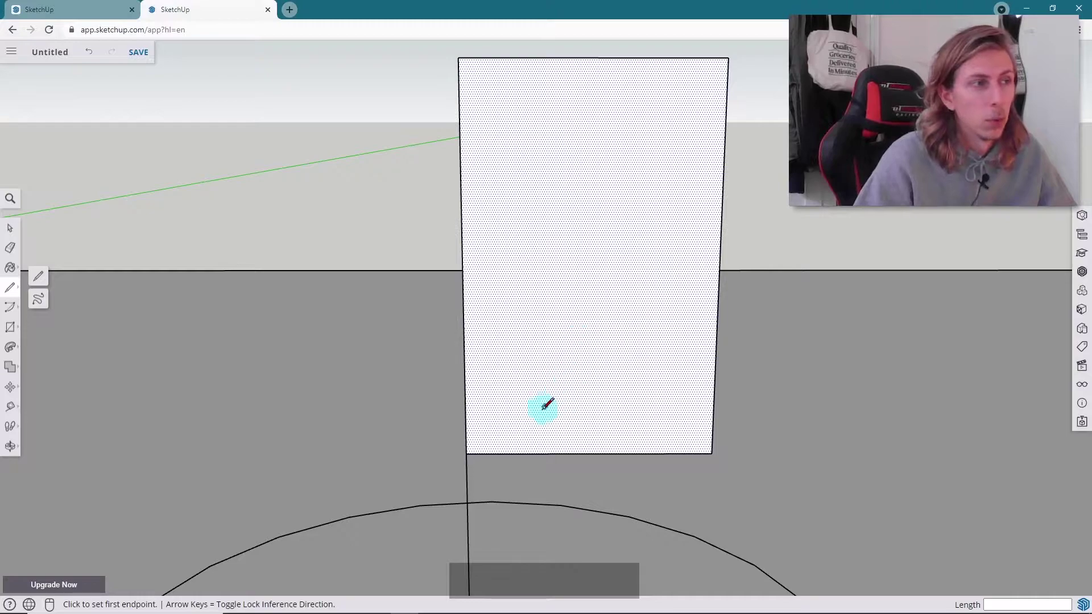
left_click(508, 454)
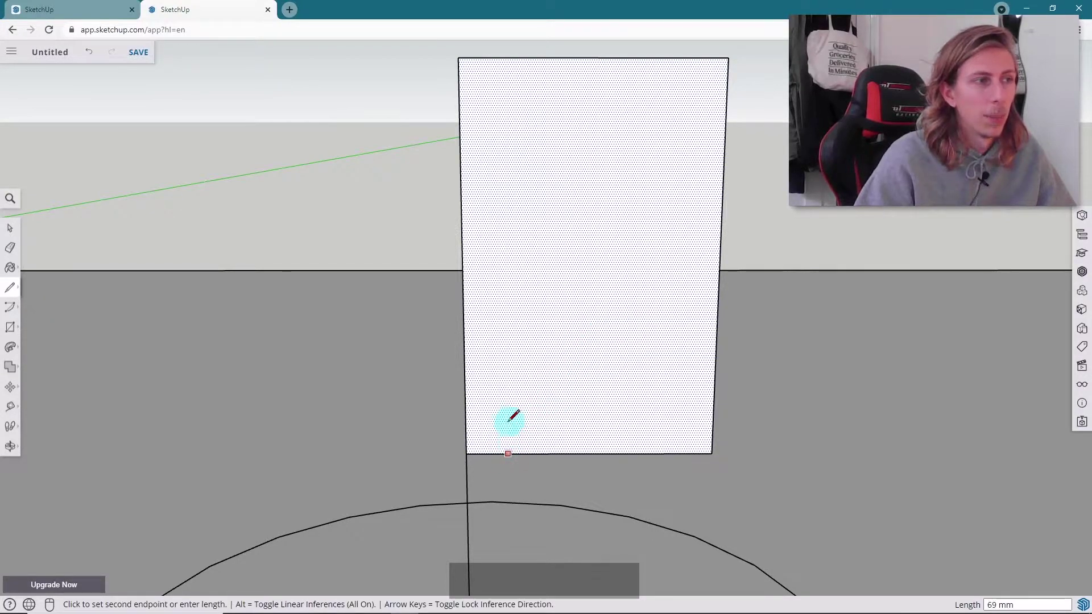
key("Up")
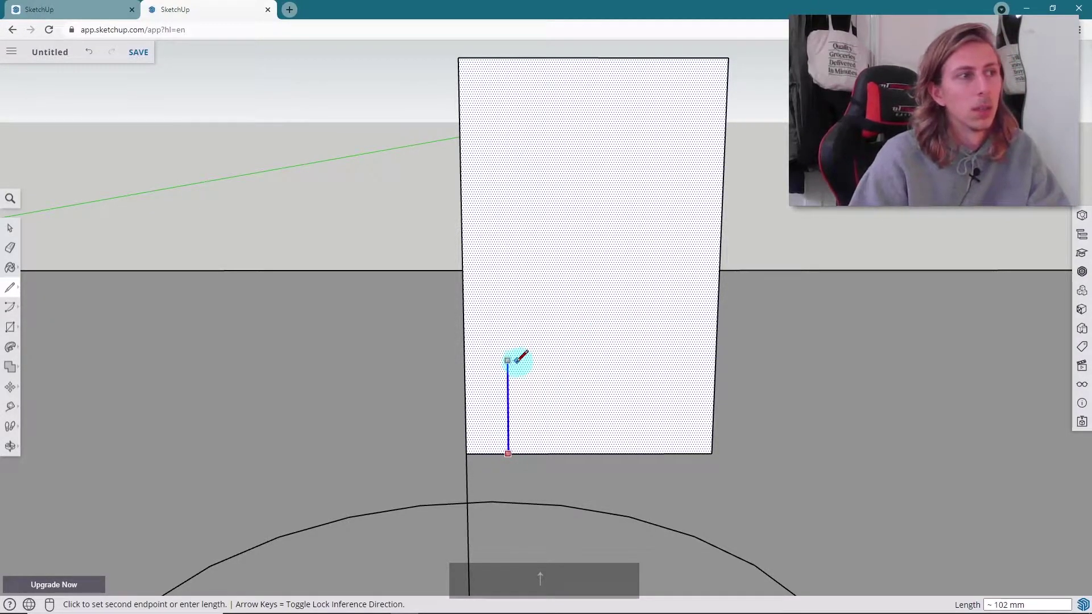
left_click(507, 299)
left_click(506, 173)
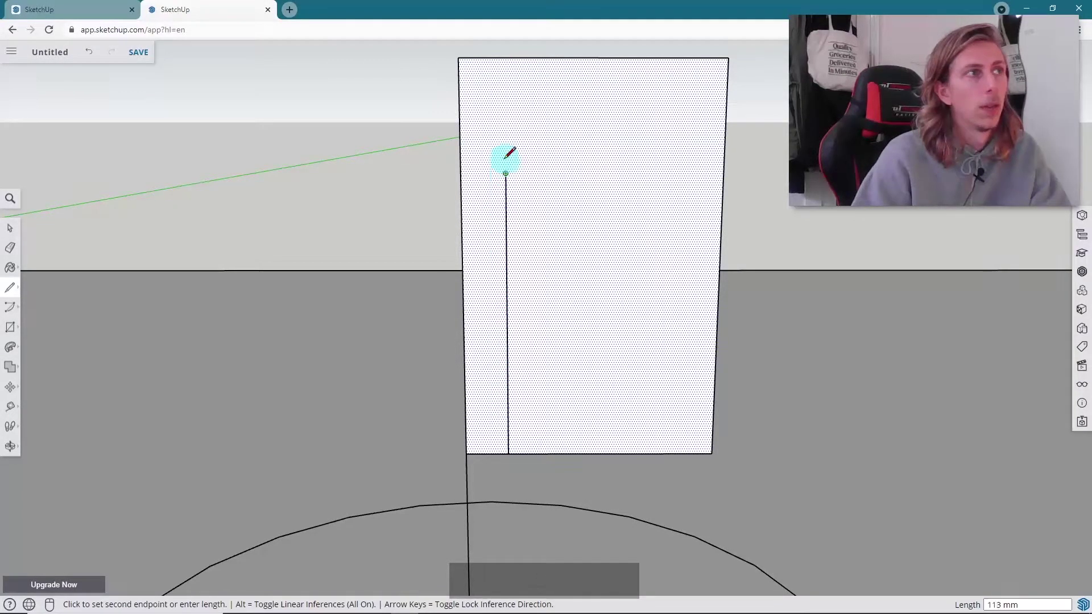
left_click(505, 58)
key("space")
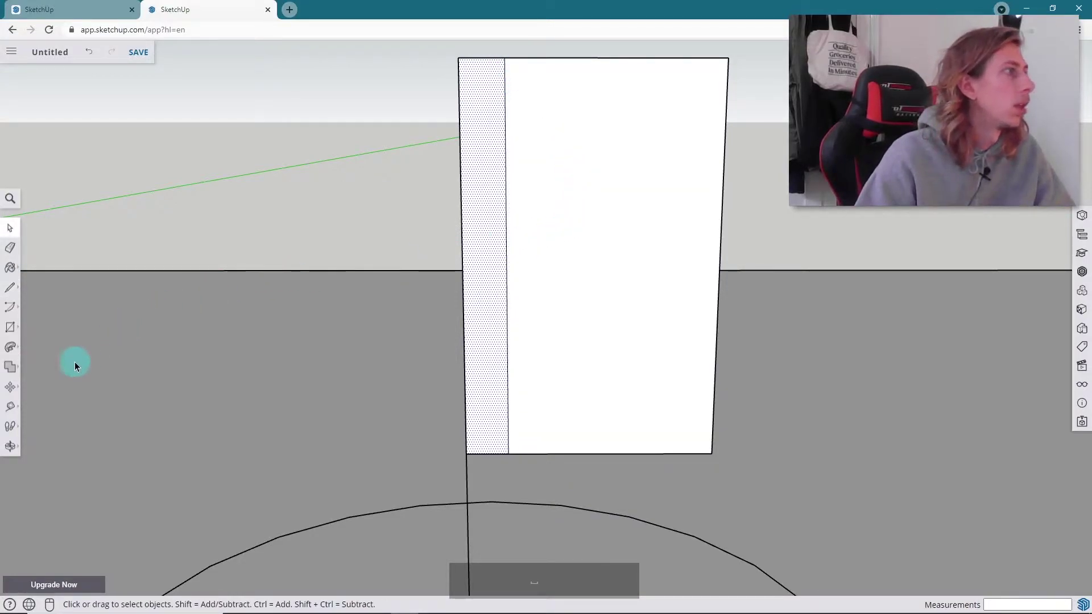
Draw a two-point arc on the lower part of the dividing line, bulging 24 mm outward from the central axis
left_click(12, 312)
left_click(51, 301)
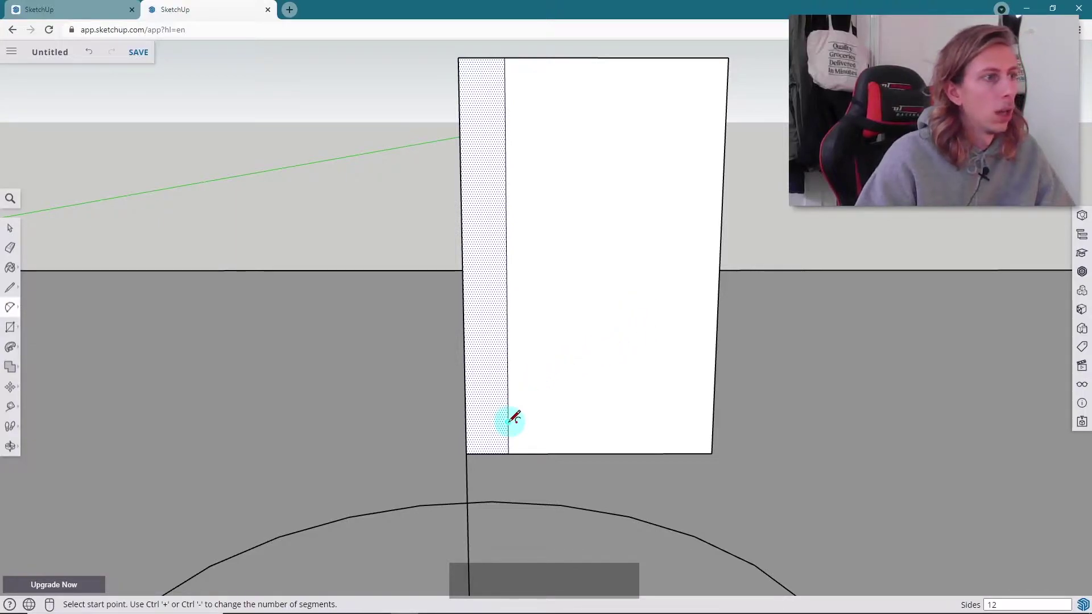
left_click(507, 389)
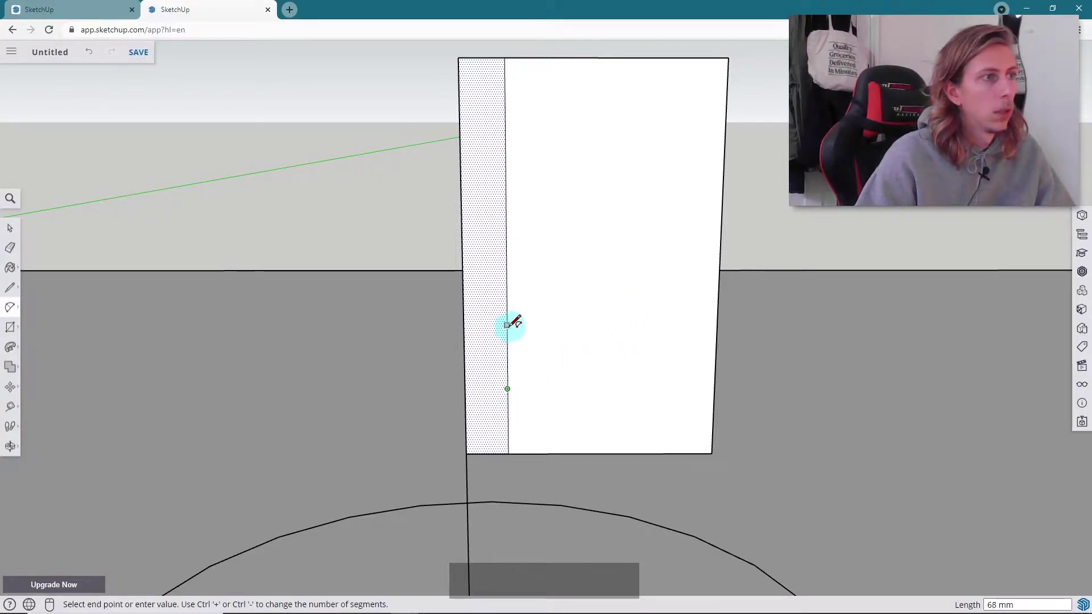
left_click(508, 299)
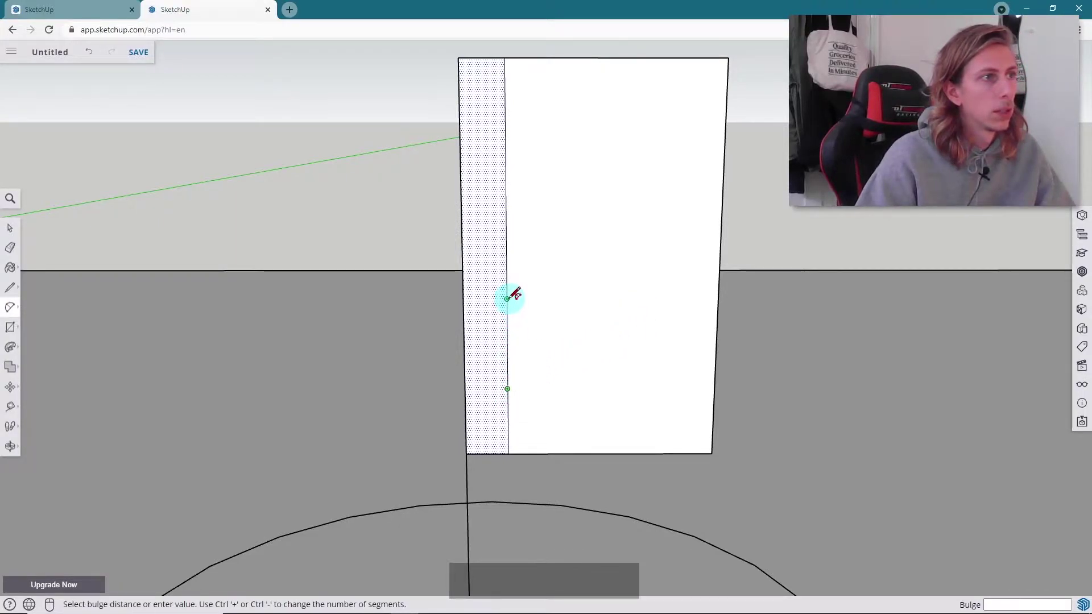
left_click(535, 324)
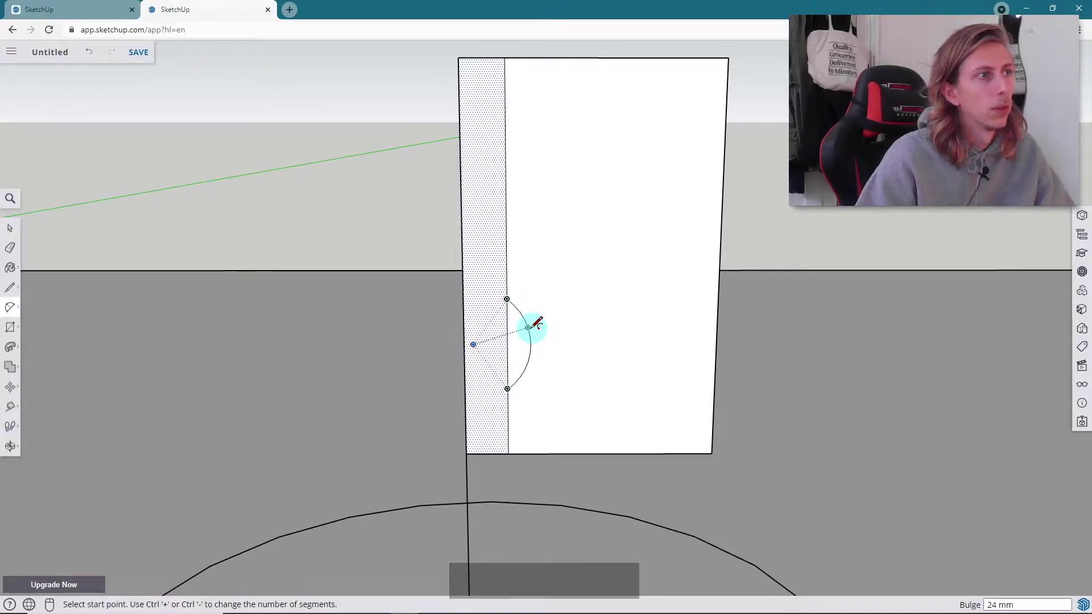
Add an arc bulging about 15 mm inward higher on the dividing line, and an outward arc ending at the rectangle's top edge
left_click(506, 246)
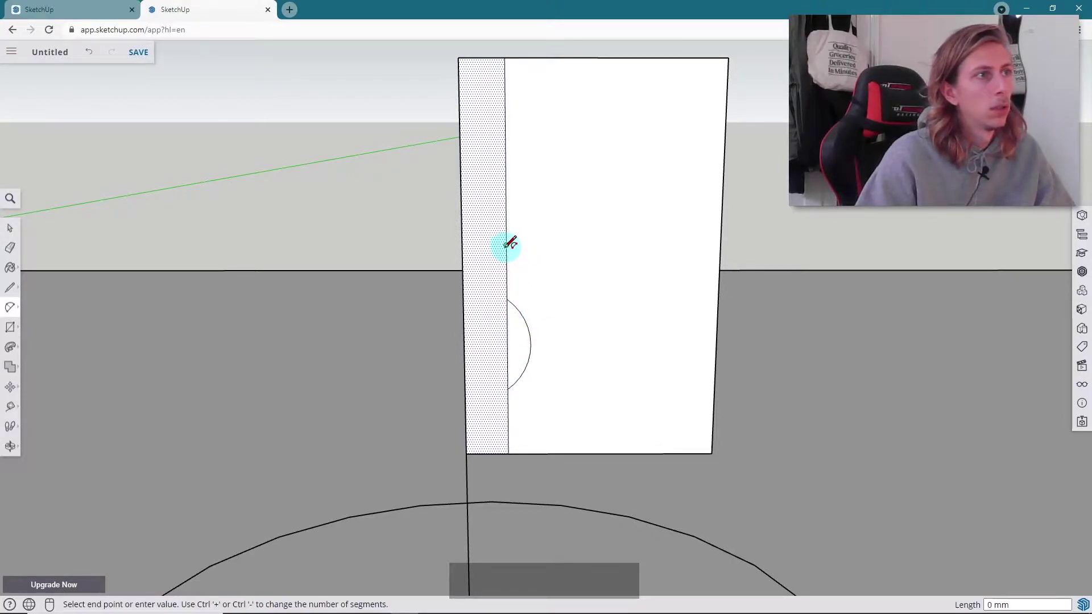
left_click(505, 173)
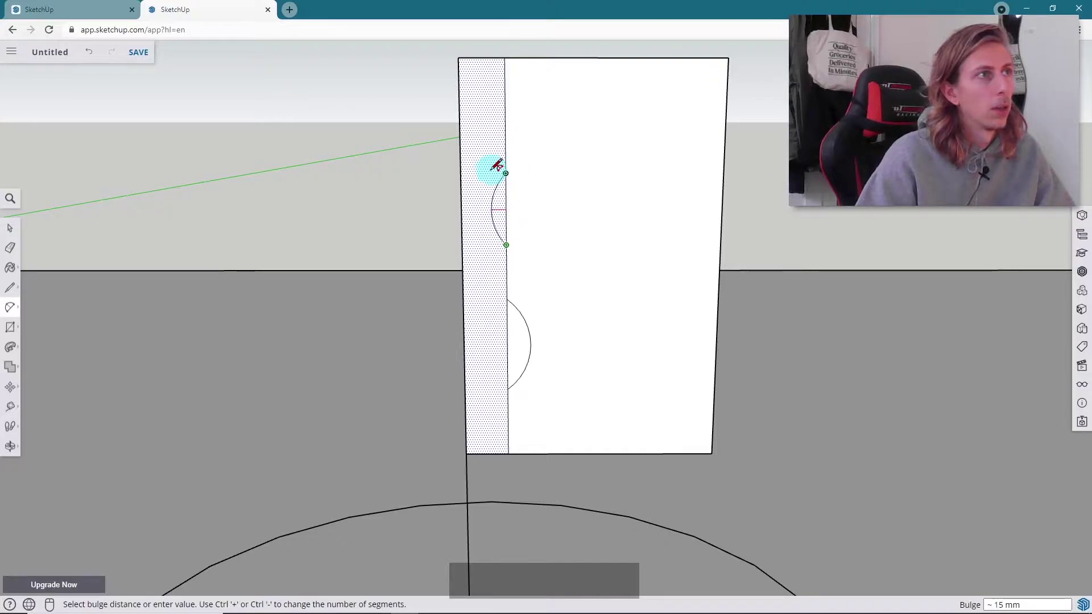
left_click(501, 139)
left_click(506, 118)
left_click(505, 57)
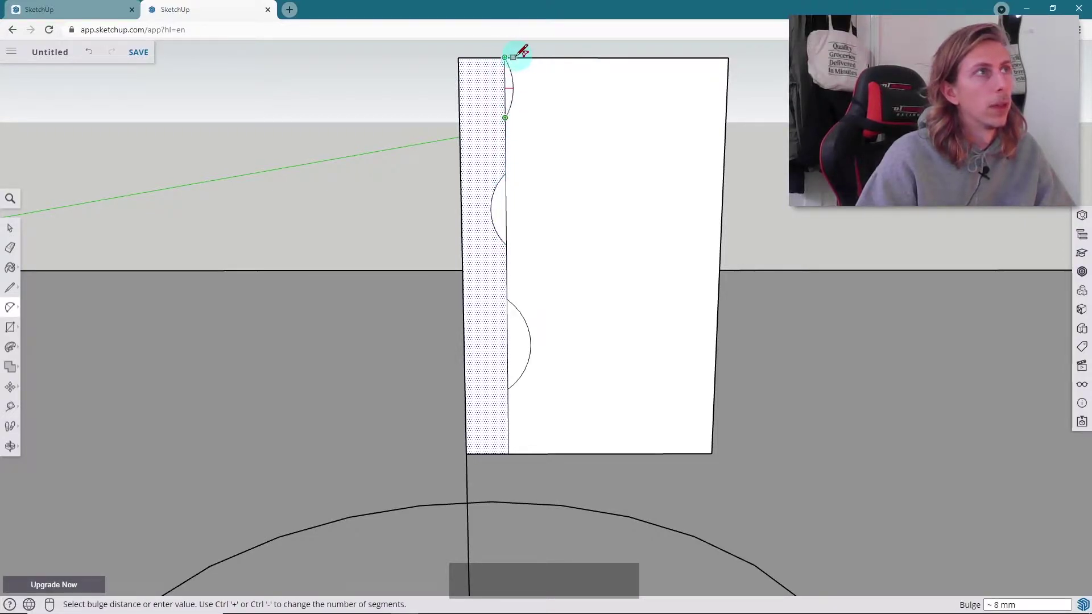
left_click(528, 61)
key("space")
scroll(534, 244, "down", 1)
middle_click_drag(534, 244, 515, 317)
scroll(520, 311, "up", 2)
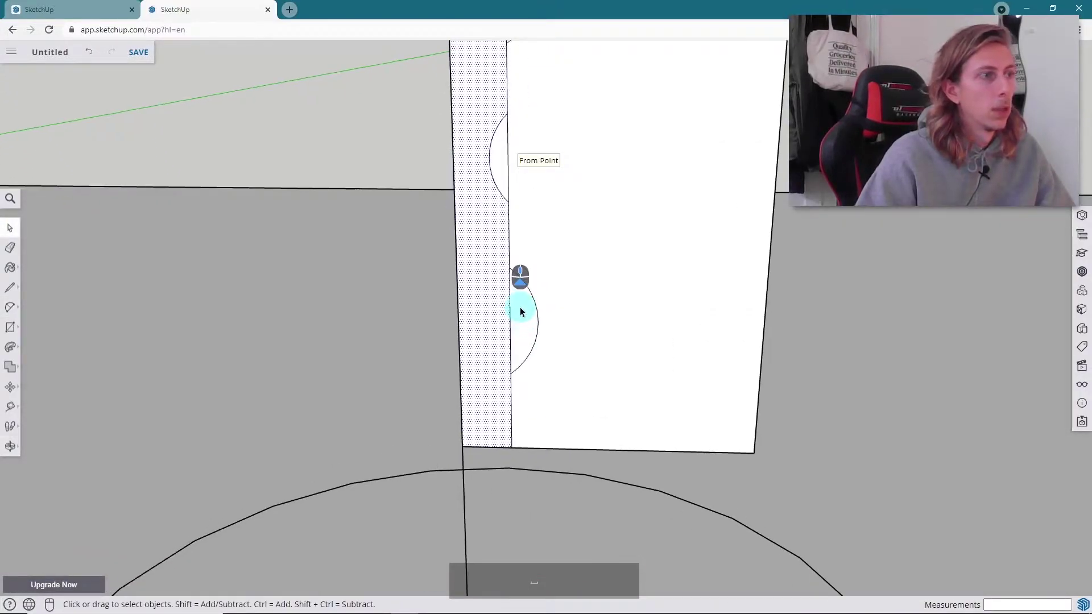
Erase the straight segments of the dividing line that span the three arcs, leaving one continuous curved outline
key("e")
scroll(517, 248, "down", 1)
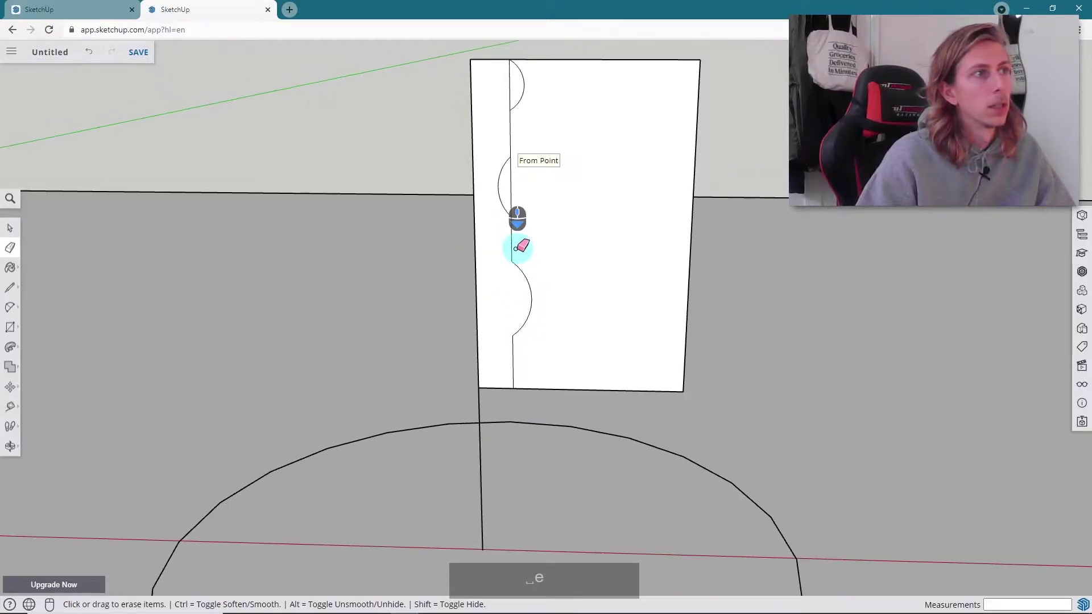
left_click(511, 195)
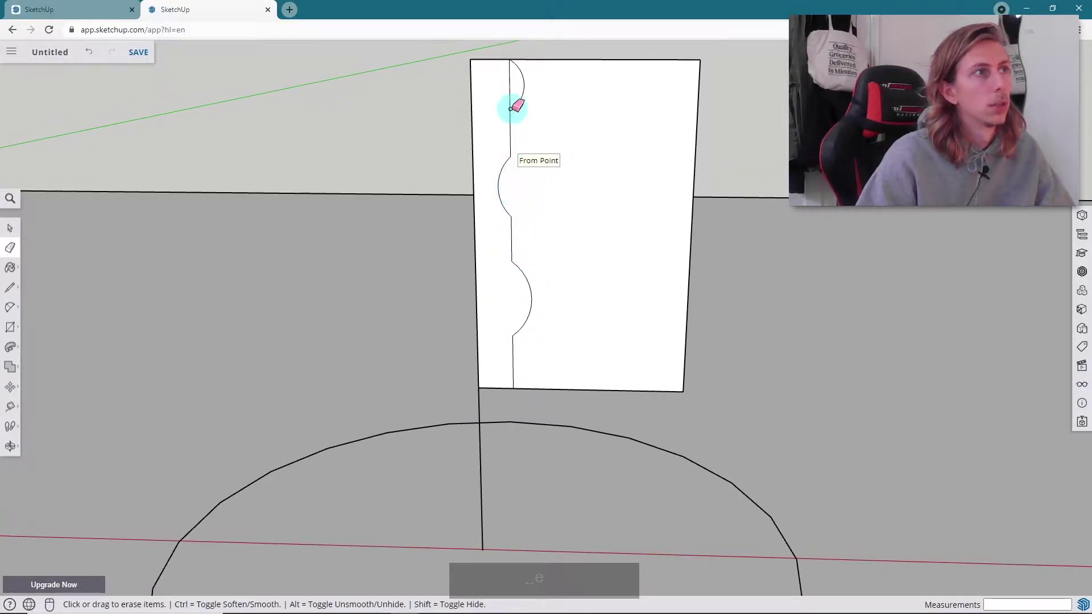
left_click(509, 80)
middle_click_drag(509, 80, 643, 141)
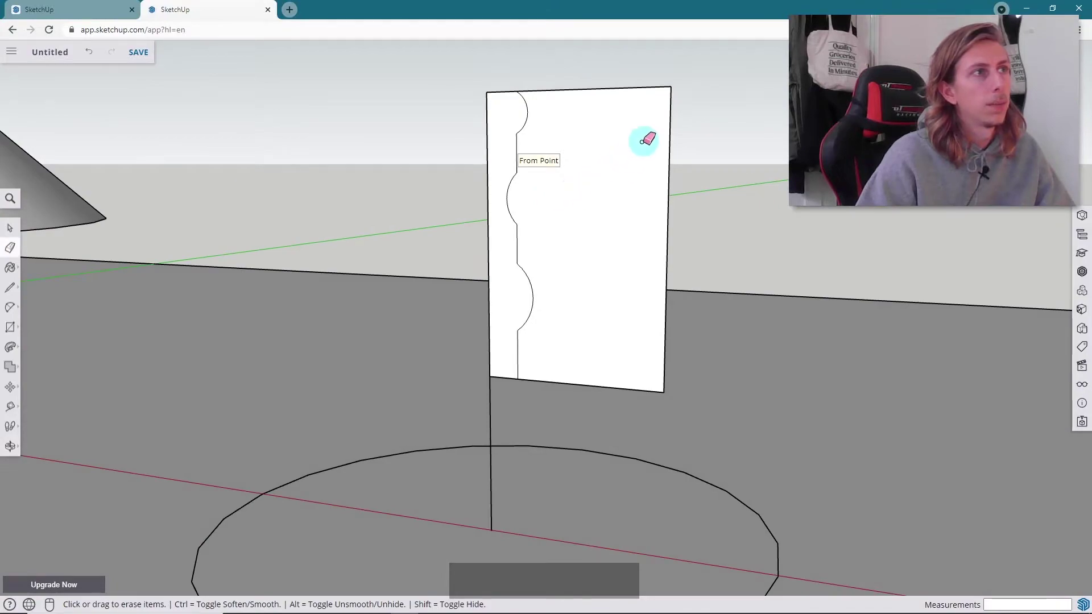
Erase the rectangle's upper, outer and lower edges beyond the curved outline, leaving only the narrow profile face
left_click(9, 287)
middle_click_drag(292, 285, 470, 288)
key("e")
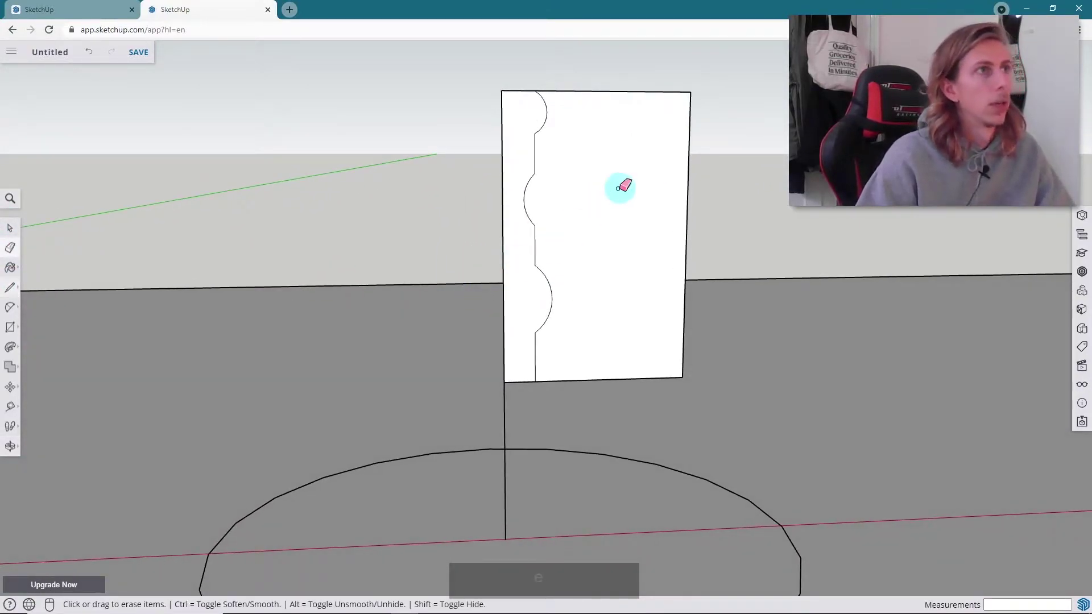
left_click(665, 91)
left_click(690, 132)
left_click(631, 378)
mouse_move(651, 370)
middle_mouse_down()
mouse_move(546, 387)
mouse_move(646, 445)
middle_mouse_up()
Delete the vertical line segment between the profile's lower end and the circle's center
scroll(510, 283, "down", 3)
scroll(506, 355, "up", 5)
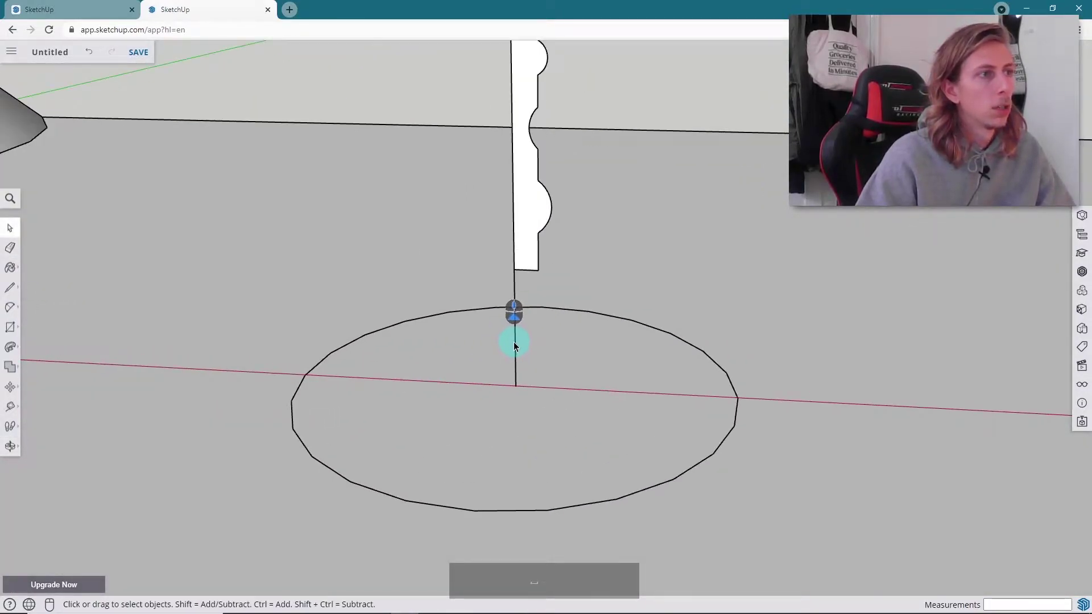
scroll(514, 346, "down", 3)
left_click(514, 337)
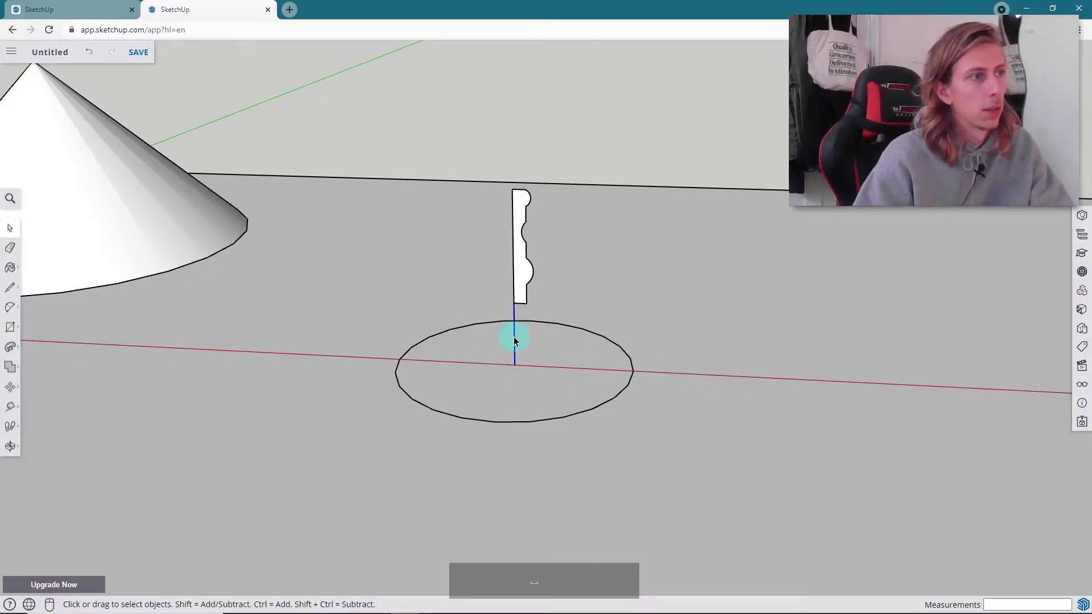
key("Delete")
Revolve the curved profile face around the ground circle with Follow Me
double_click(528, 367)
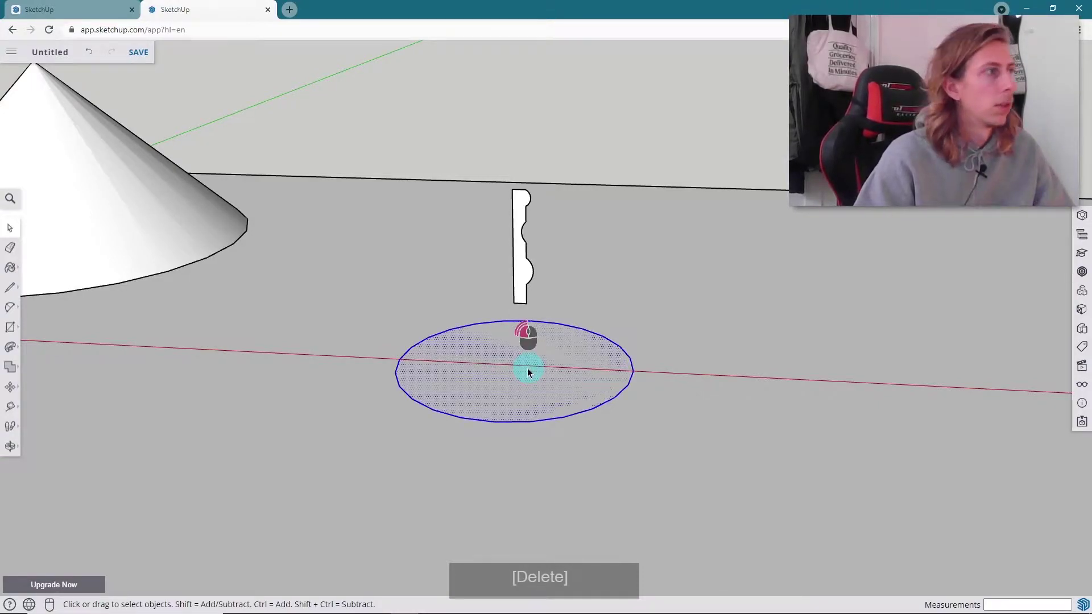
left_click(11, 348)
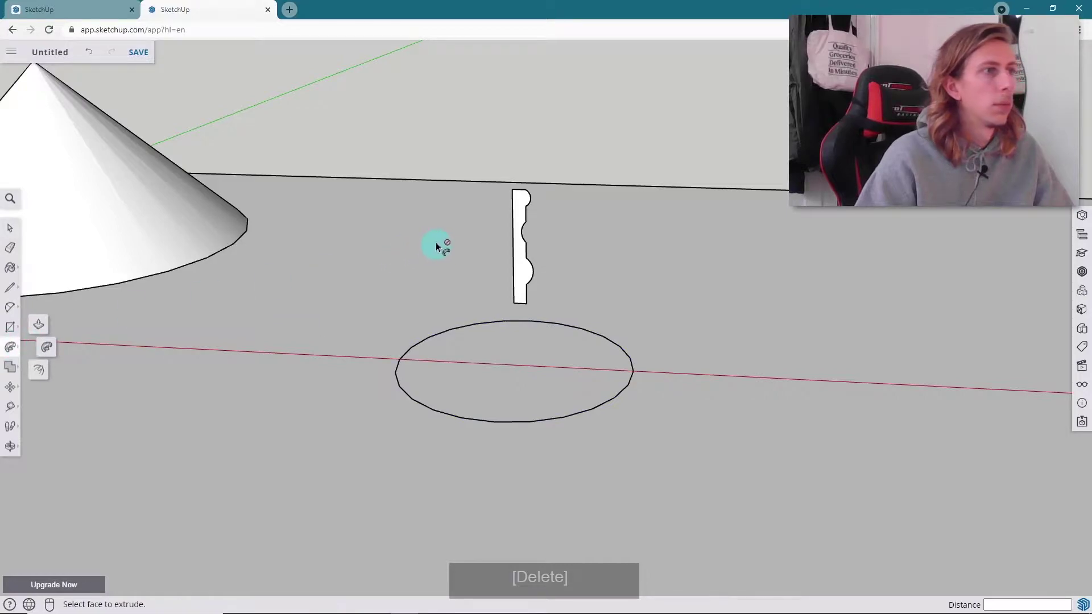
left_click(517, 265)
middle_click_drag(546, 334, 556, 258)
scroll(446, 237, "up", 5)
middle_click_drag(446, 237, 447, 292)
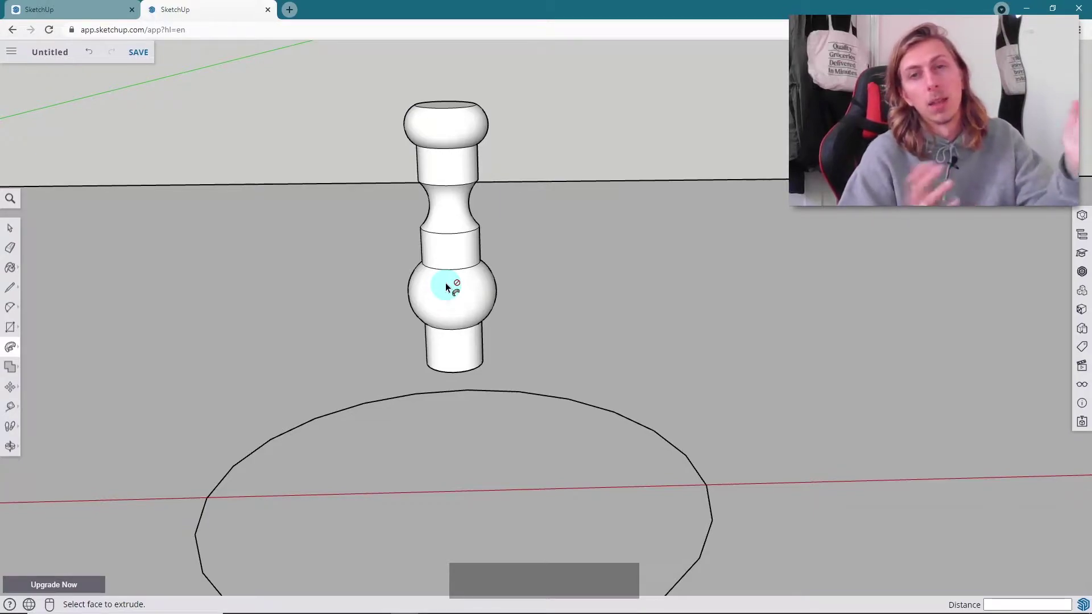
Delete the ground circle beneath the turned shape
scroll(445, 288, "down", 5)
middle_click_drag(480, 285, 493, 386)
scroll(530, 376, "down", 3)
scroll(531, 388, "up", 6)
key("space")
left_click(530, 390)
key("Delete")
scroll(683, 375, "down", 5)
middle_click_drag(867, 354, 711, 376)
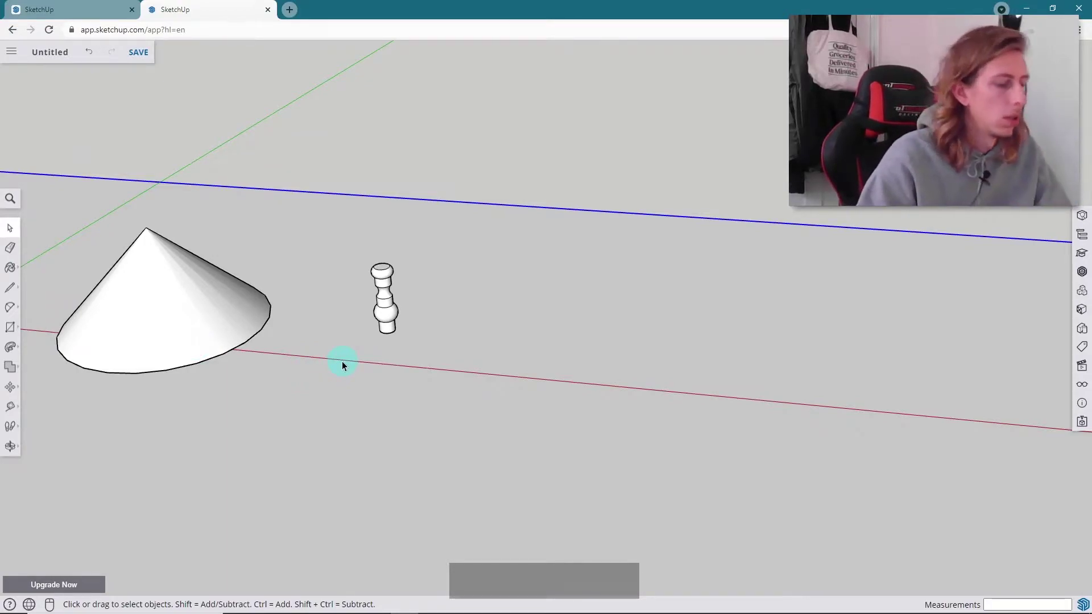
Draw a 96-sided circle on the ground, centered on the red axis beside the turned shape
key("c")
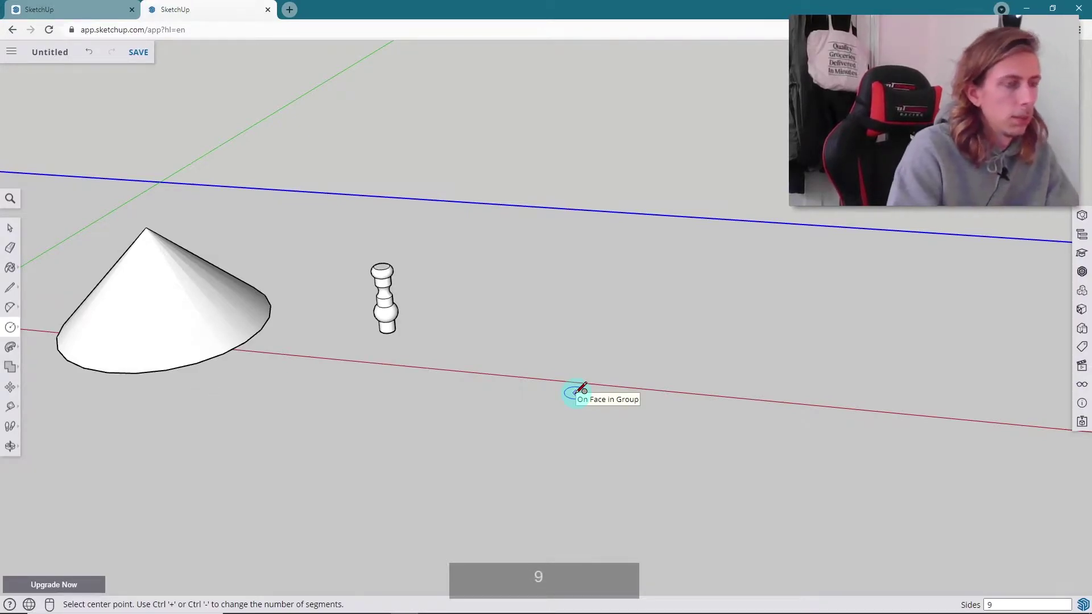
key("Return")
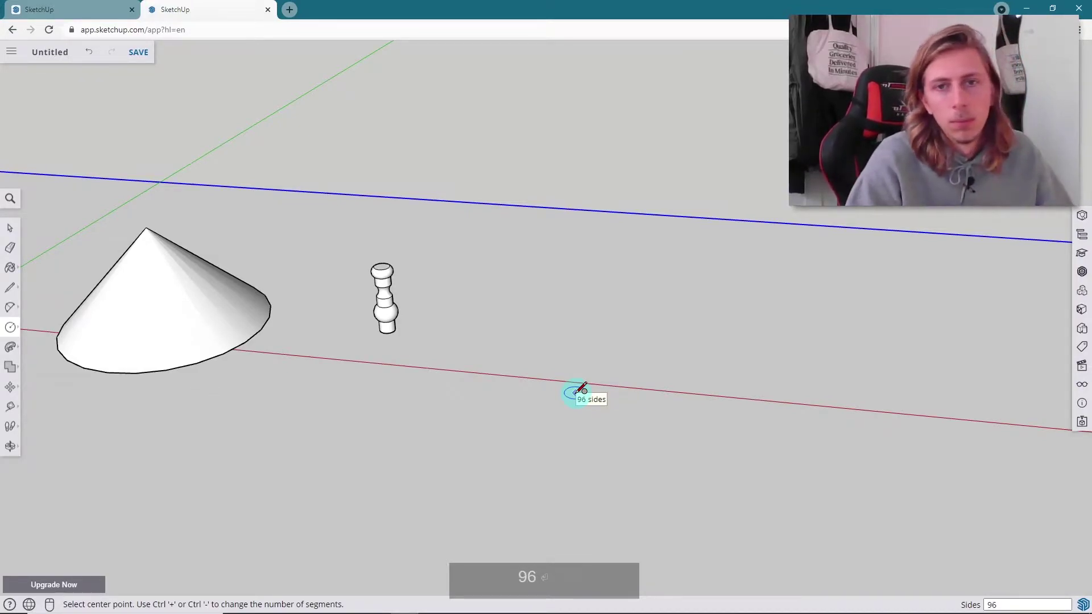
scroll(575, 388, "up", 3)
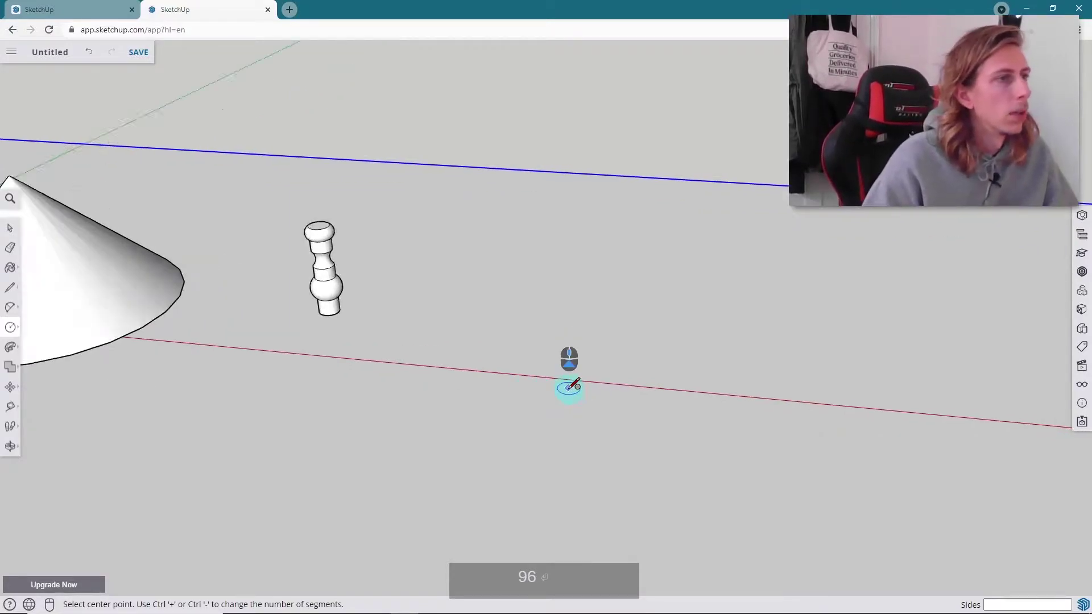
left_click(537, 374)
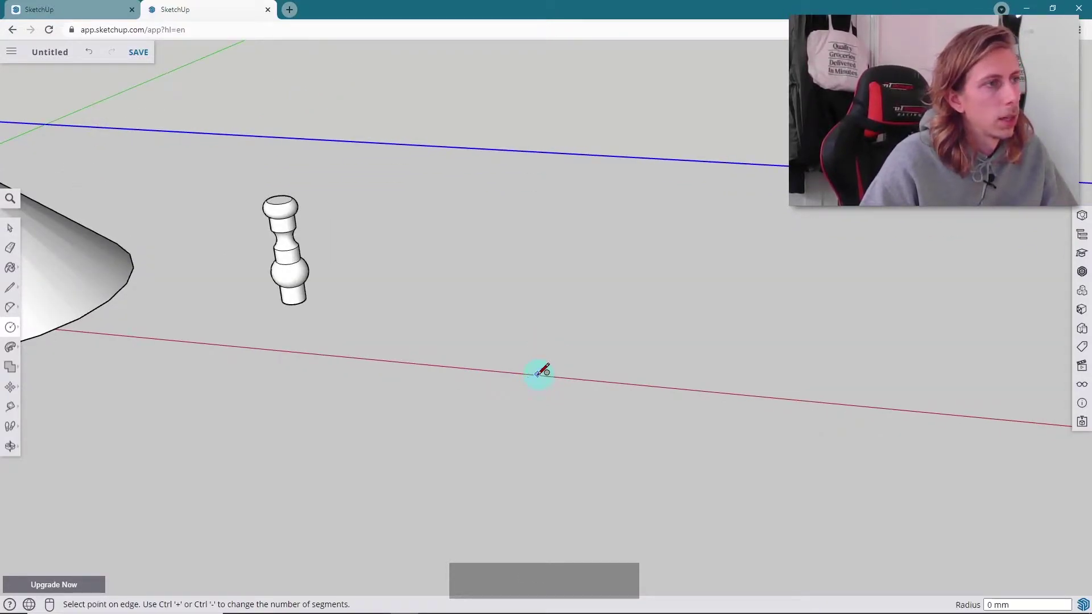
left_click(719, 390)
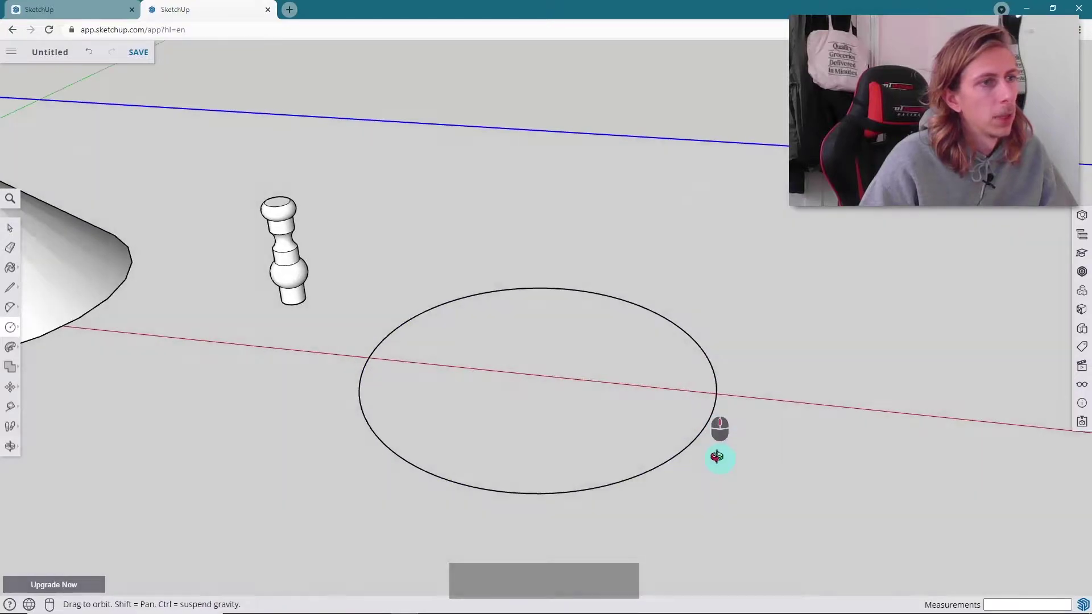
scroll(719, 390, "up", 5)
scroll(719, 390, "down", 4)
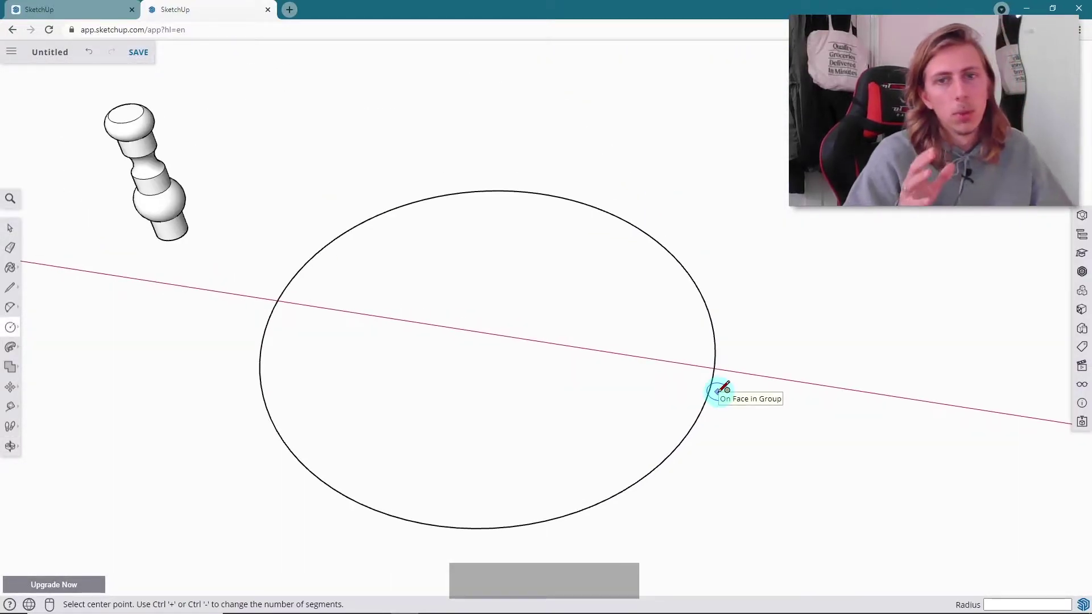
scroll(720, 370, "down", 3)
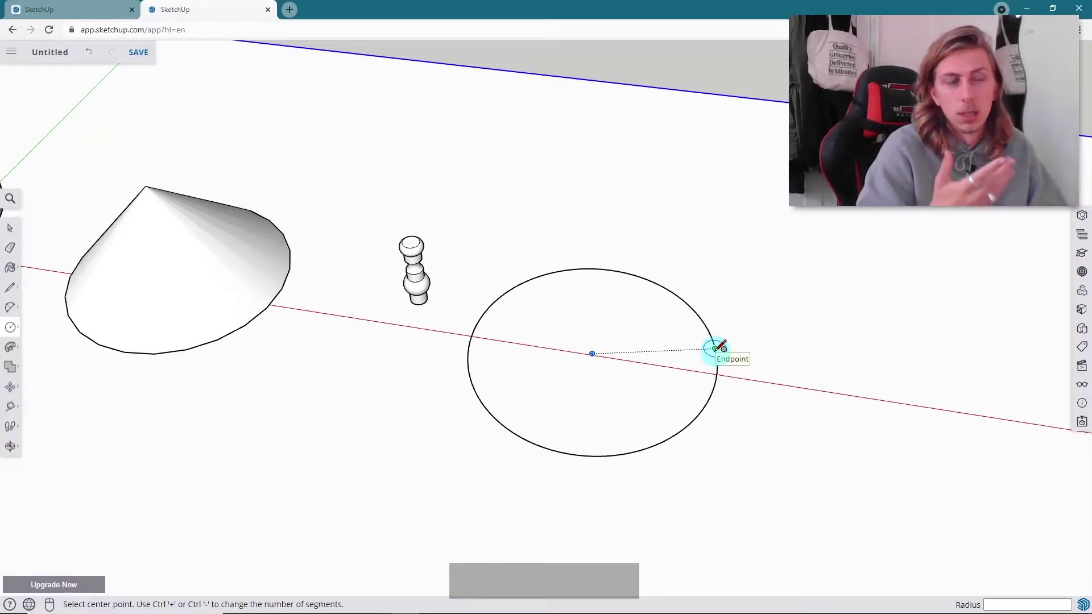
Draw a vertical line up from the center of the 96-sided circle
key("space")
mouse_move(595, 347)
middle_mouse_down()
mouse_move(602, 316)
mouse_move(606, 346)
middle_mouse_up()
key("l")
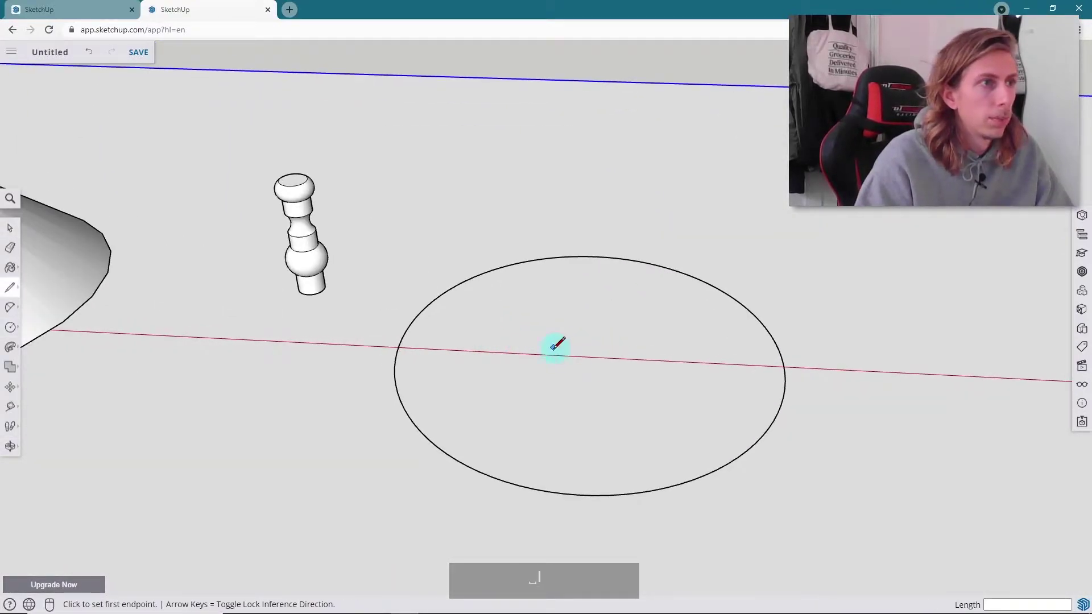
left_click(588, 355)
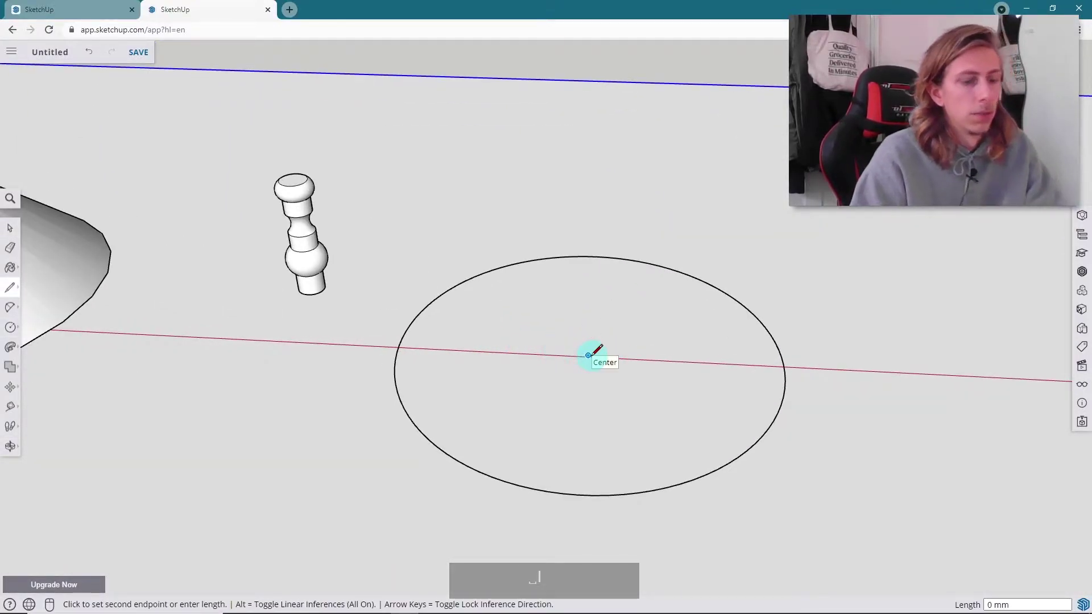
left_click(597, 103)
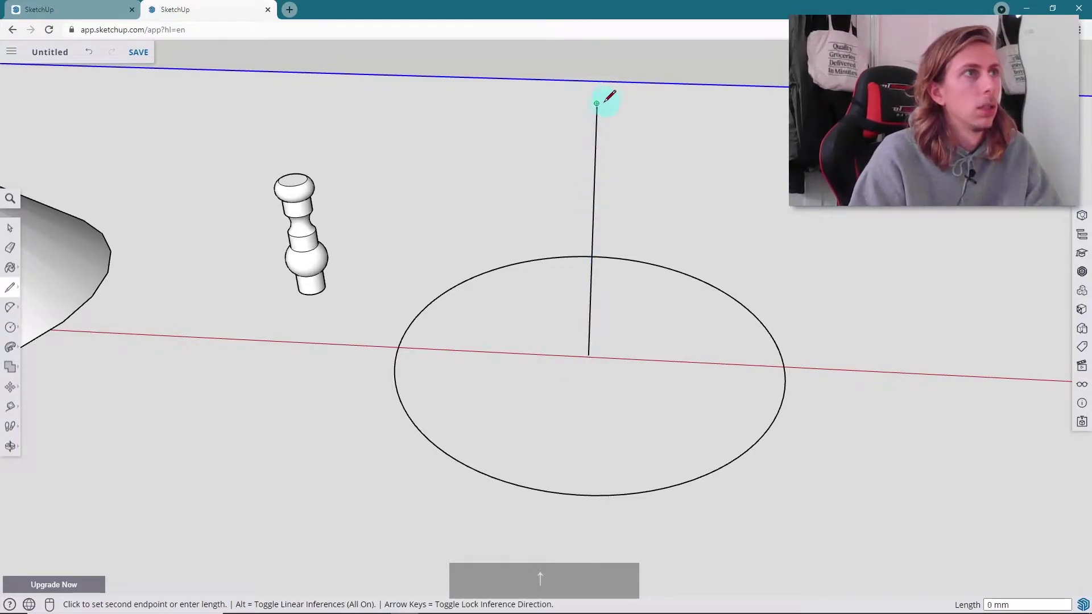
Draw an upright rectangle of about 290 by 481 mm facing the green axis, from the vertical line's top end to above the circle
key("r")
left_click(597, 104)
middle_click_drag(646, 295, 653, 161)
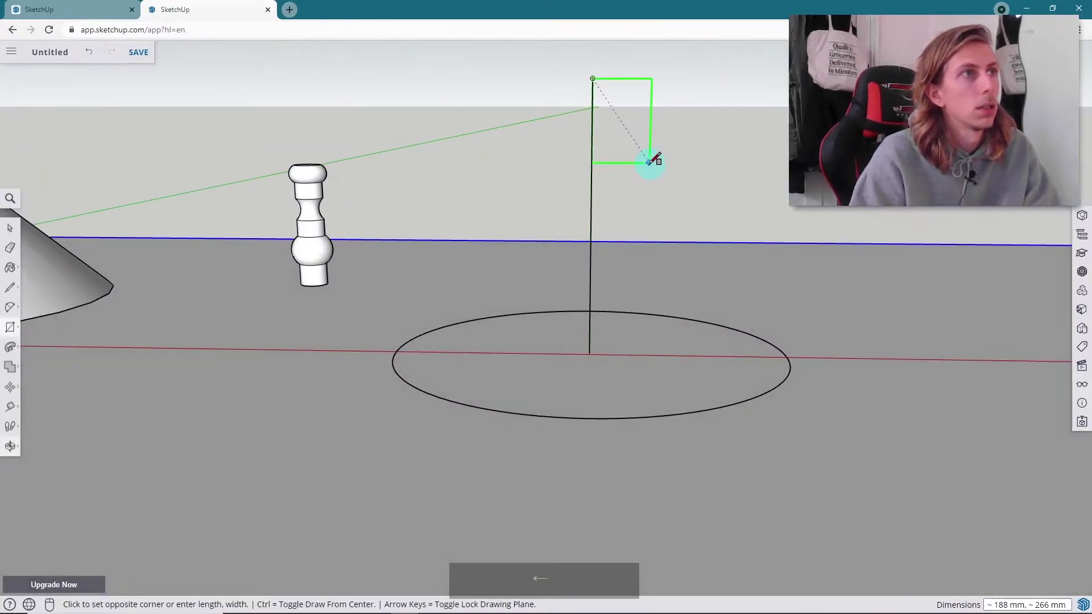
left_click(683, 229)
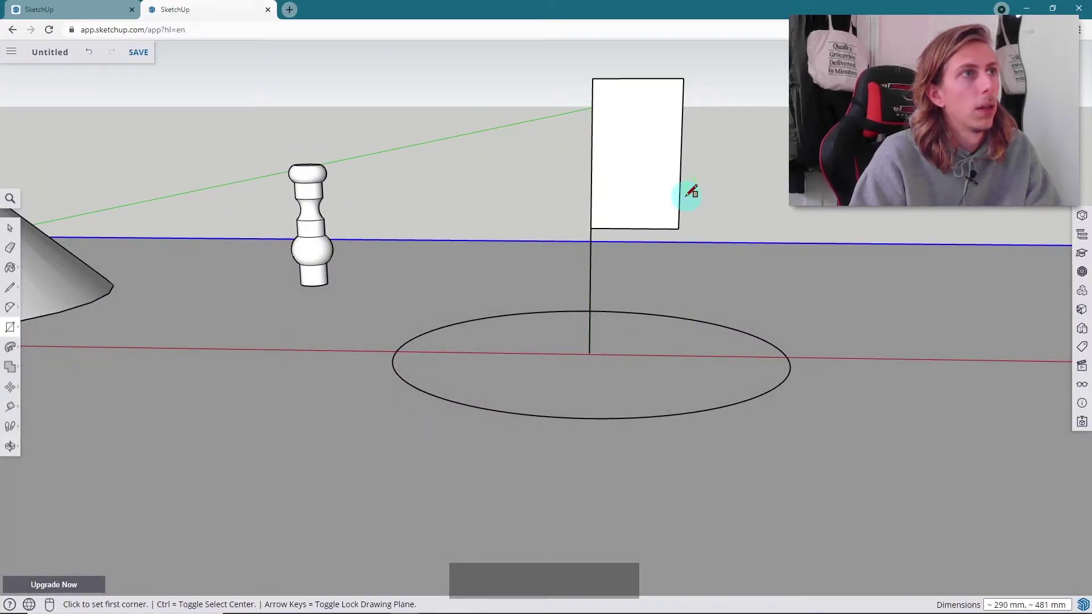
middle_click_drag(691, 194, 575, 251)
Draw the foot outline on the rectangle: a short vertical line up from its lower edge, continued horizontally to near the central axis
scroll(629, 178, "up", 3)
key("space")
left_click(629, 179)
middle_click_drag(610, 200, 692, 256)
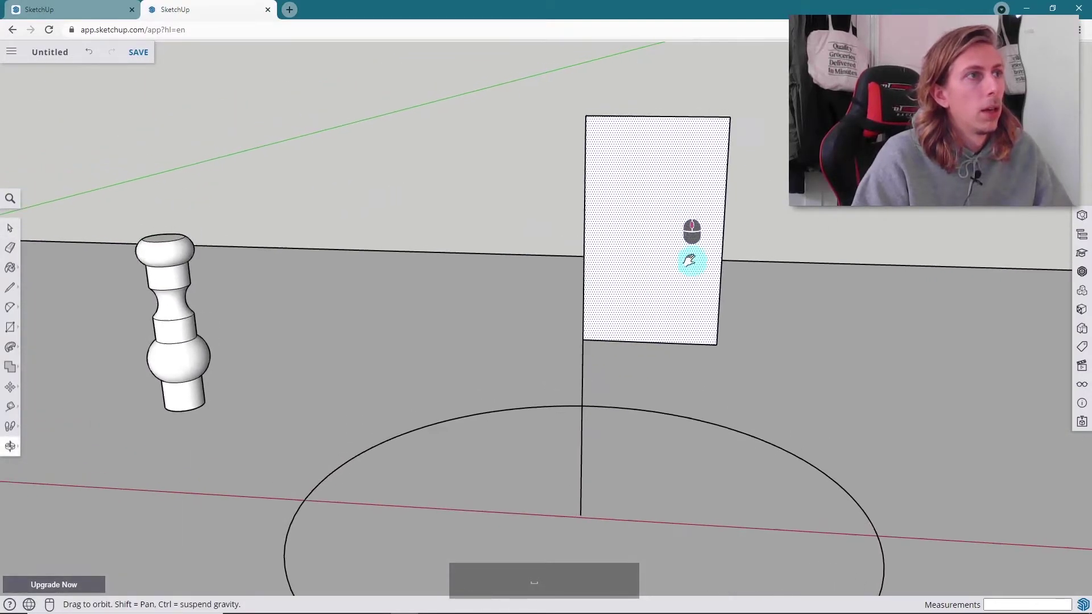
scroll(671, 329, "up", 4)
scroll(669, 350, "up", 3)
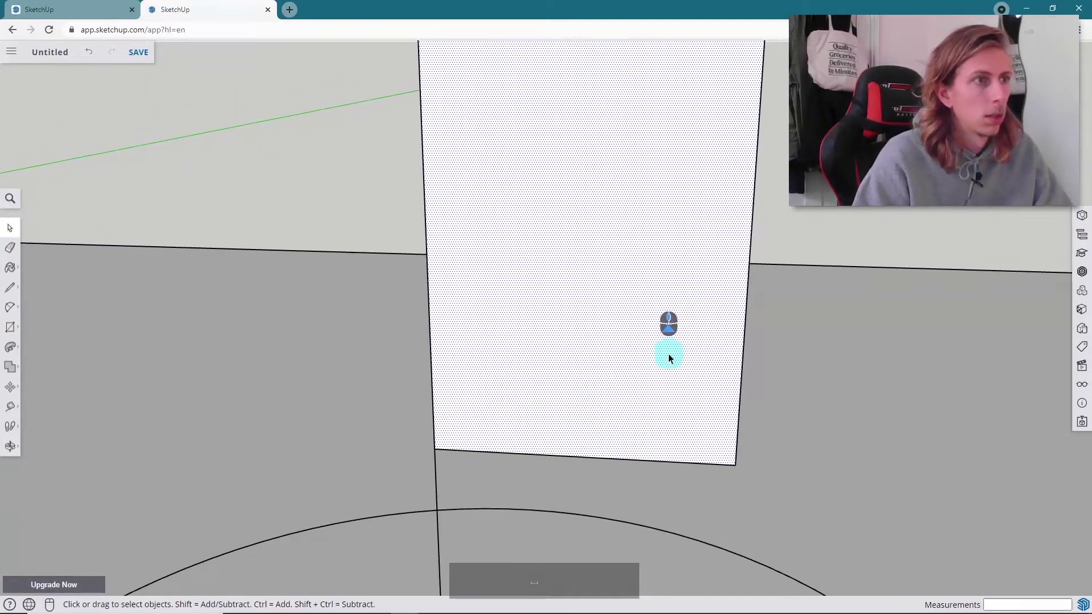
key("l")
scroll(669, 356, "down", 5)
scroll(534, 364, "up", 3)
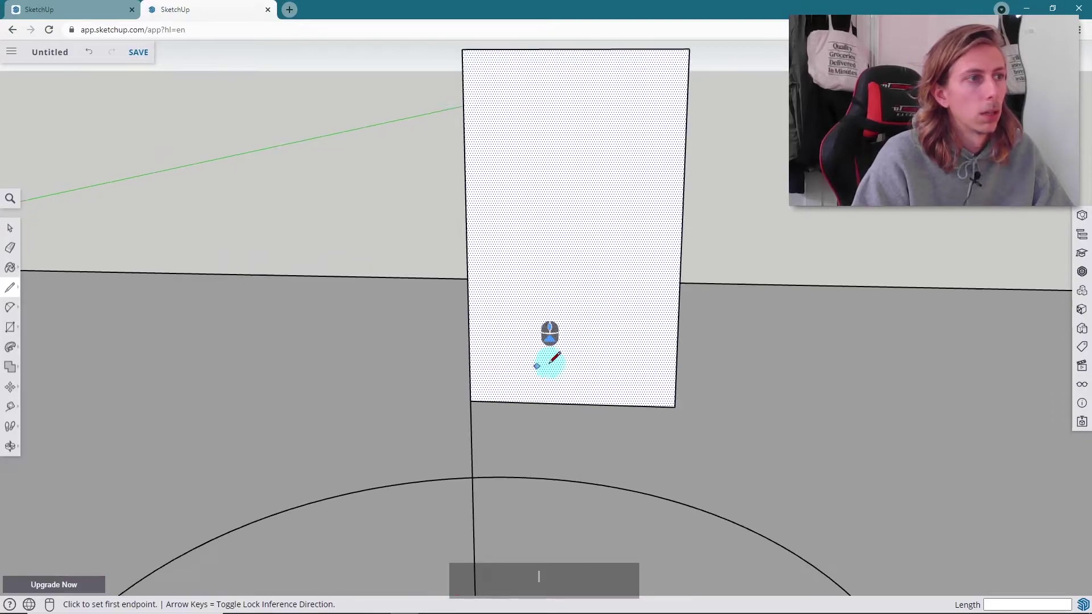
scroll(592, 373, "up", 2)
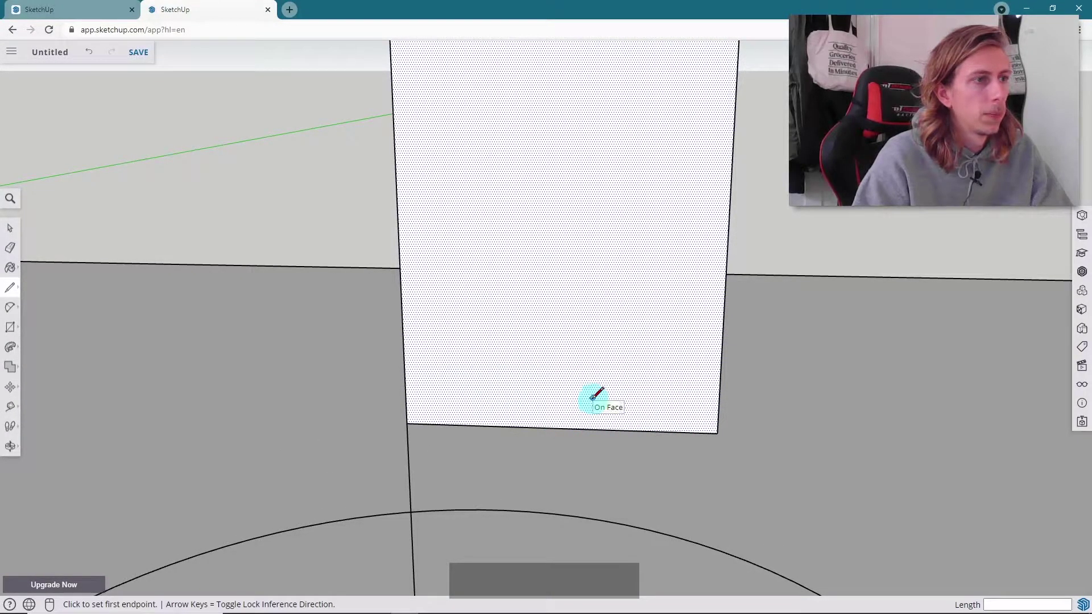
key("Up")
left_click(594, 429)
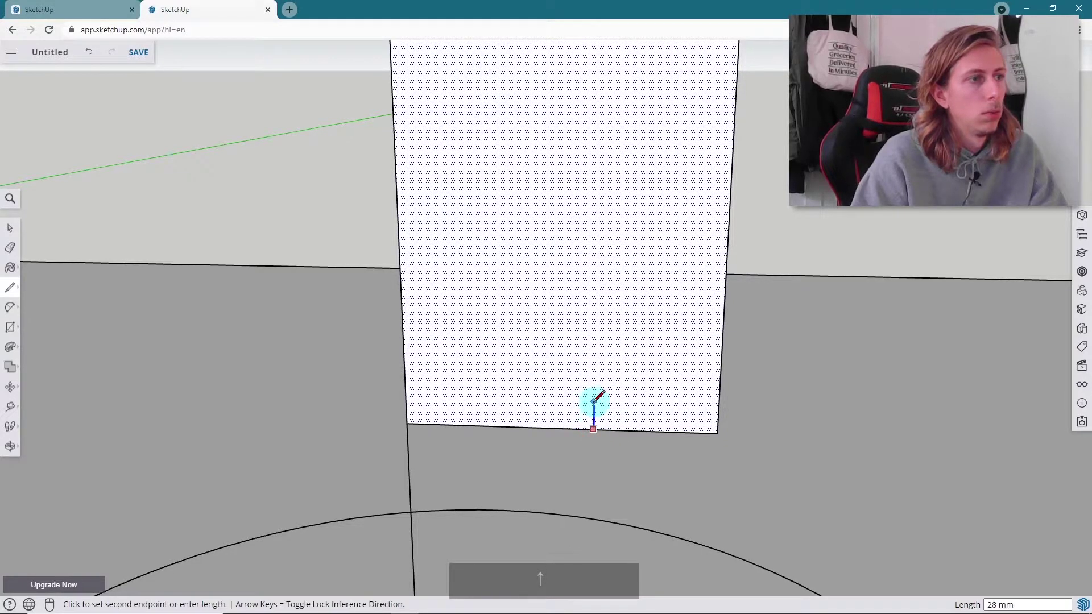
left_click(594, 398)
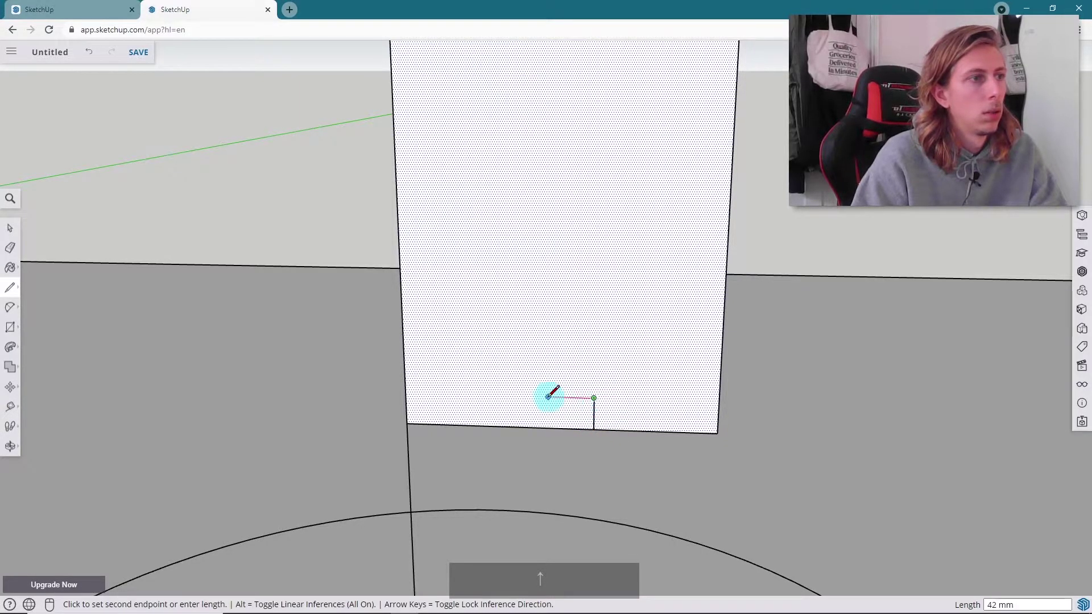
left_click(431, 394)
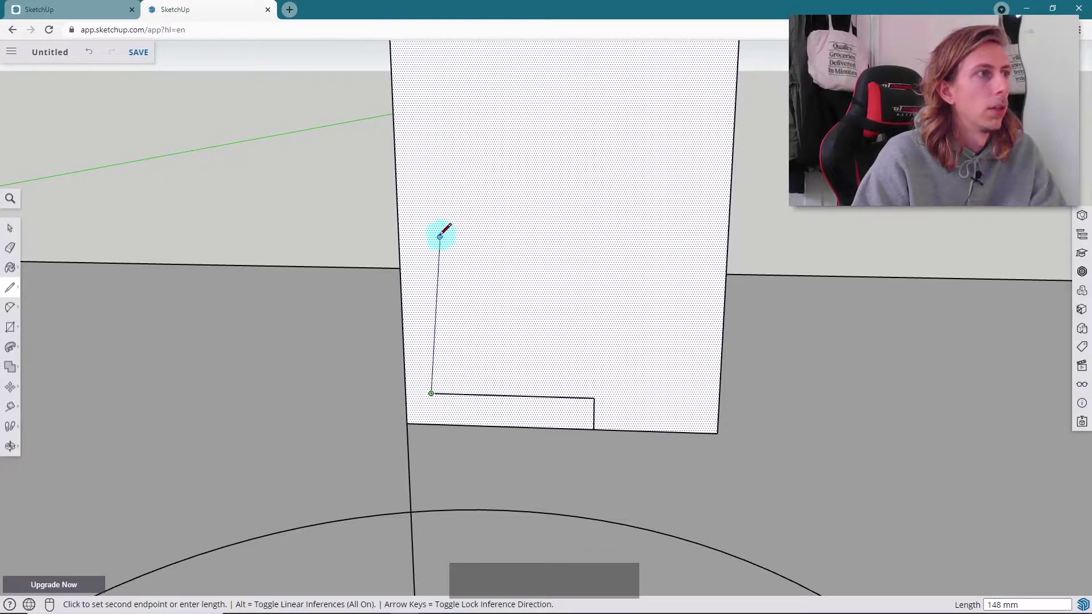
Continue the outline with a vertical stem line, a horizontal line outward from the axis, and a vertical line to the rectangle's top edge
scroll(435, 333, "down", 2)
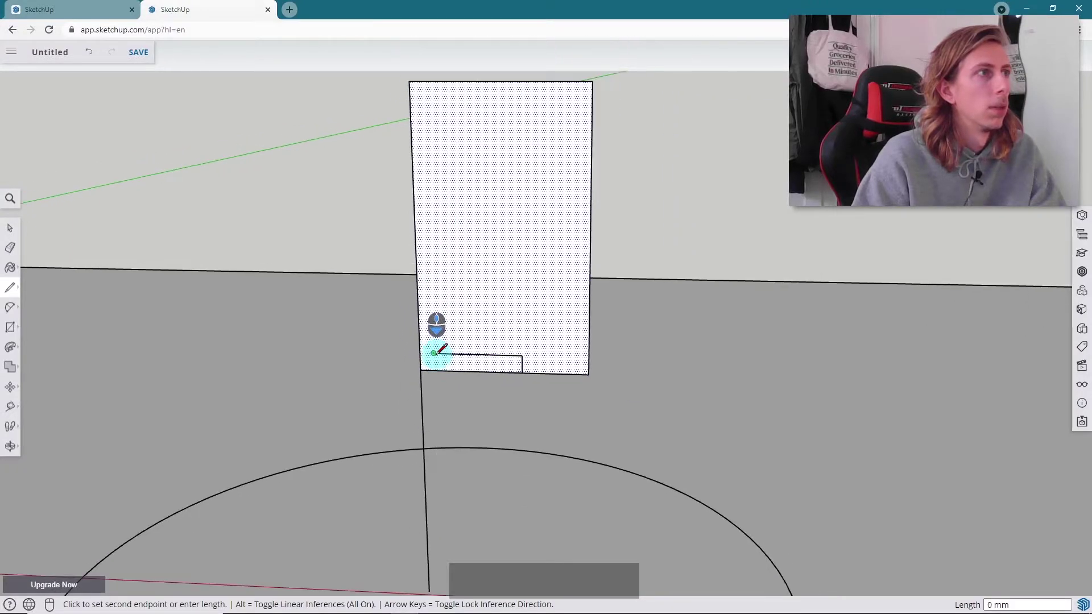
left_click(429, 233)
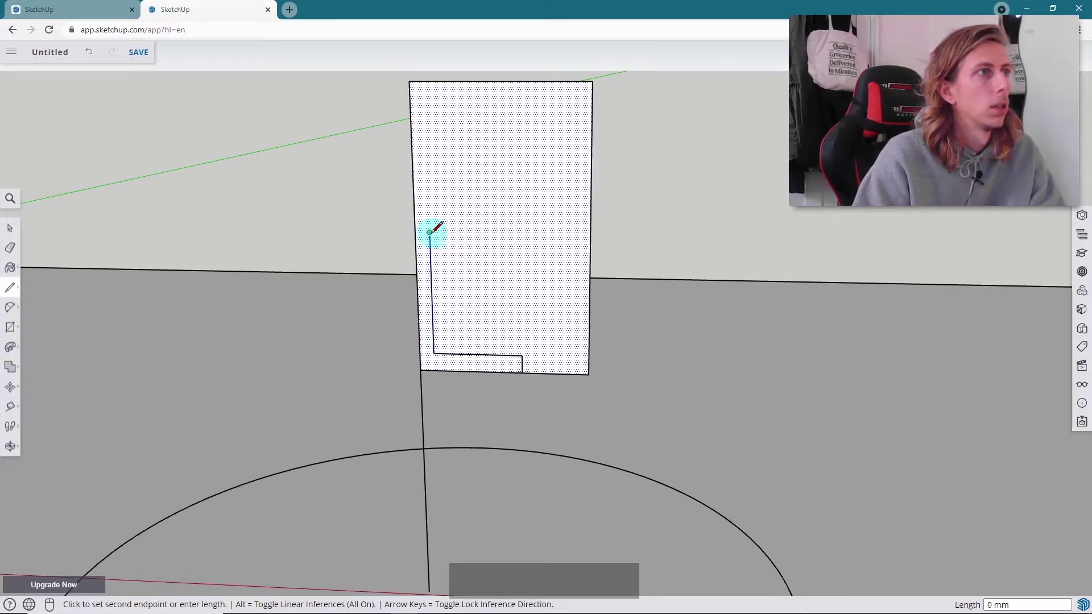
left_click(545, 233)
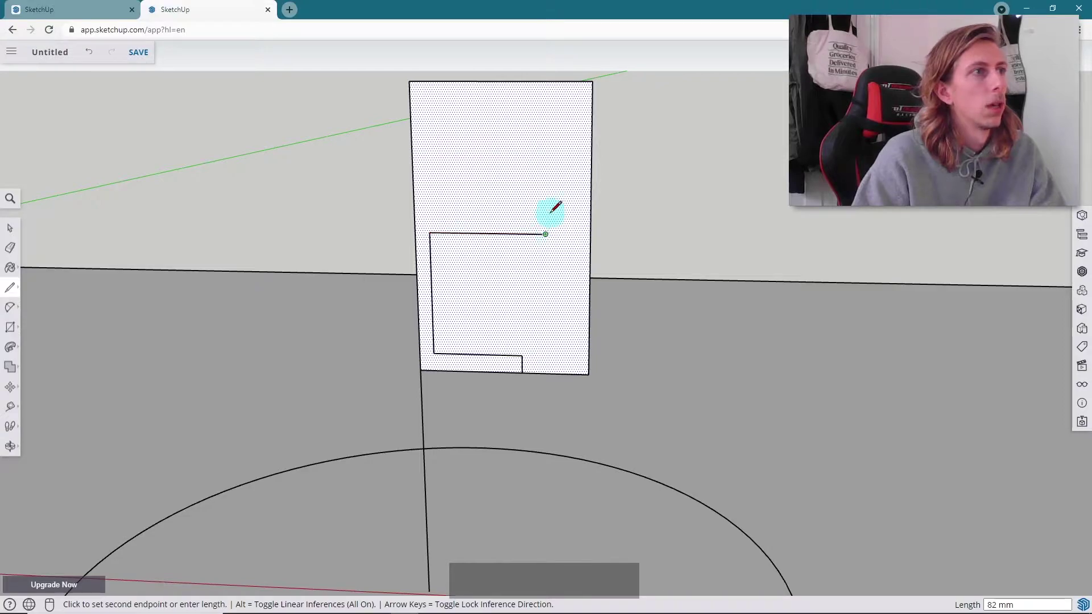
left_click(545, 81)
middle_click(568, 176)
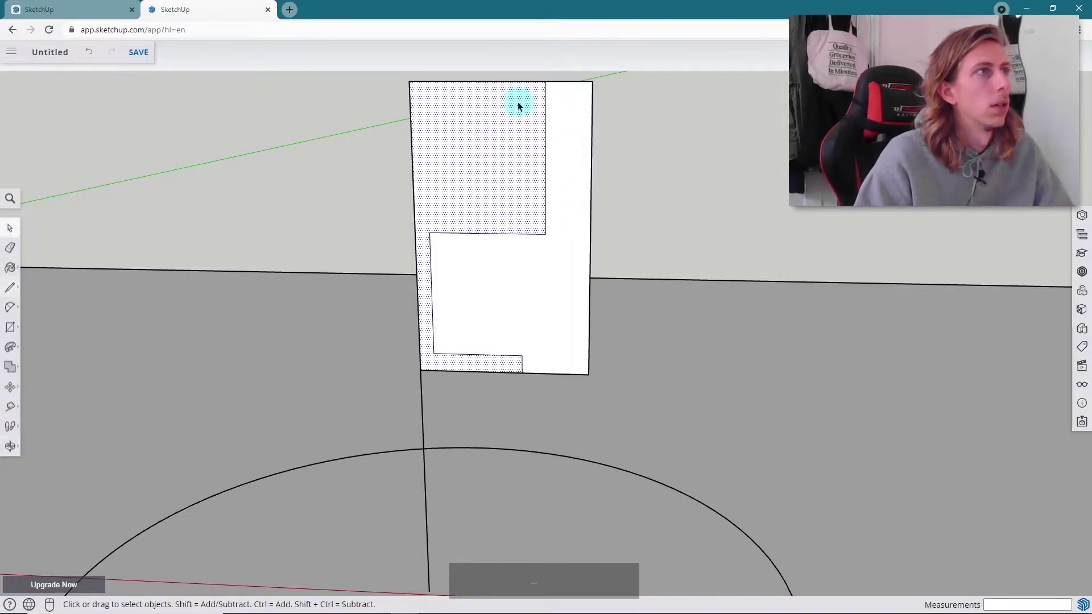
Draw a two-point arc across the bowl outline's lower outer corner, from its horizontal bottom line to its vertical side line
scroll(519, 137, "up", 4)
key("space")
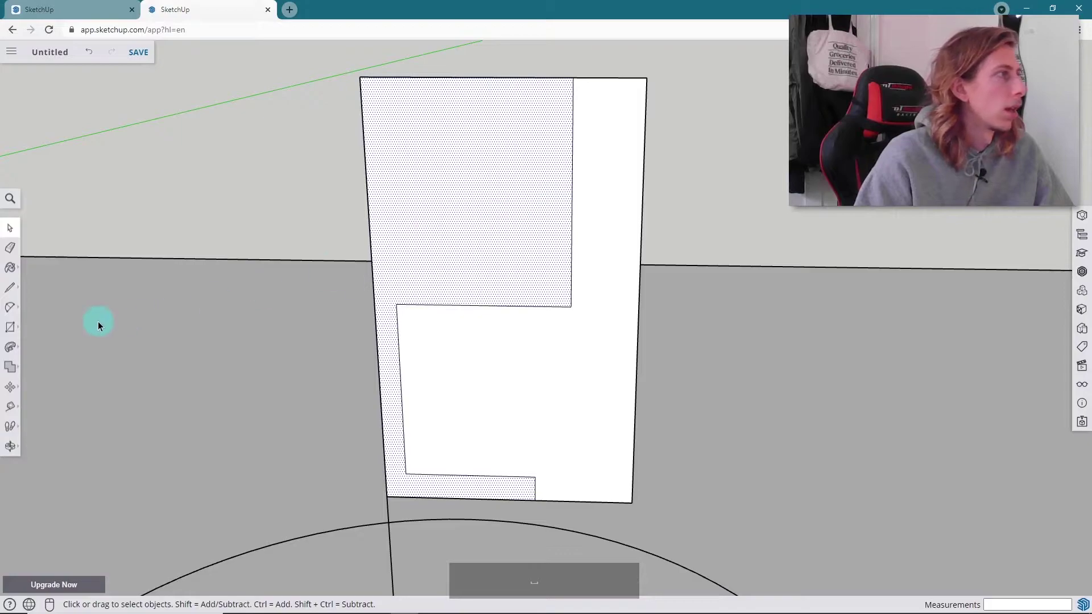
left_click(10, 311)
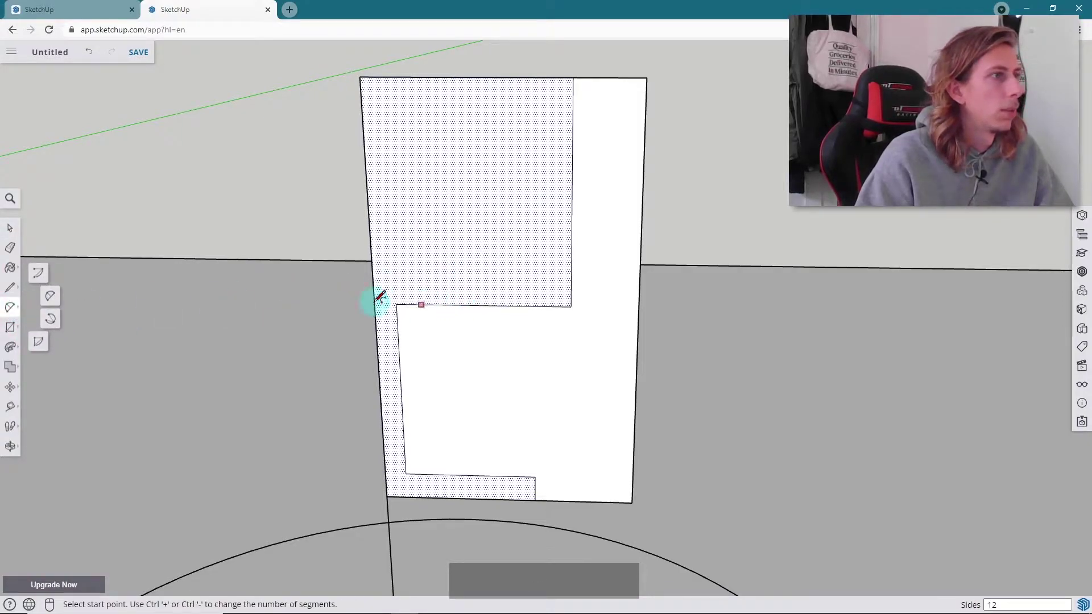
left_click(50, 319)
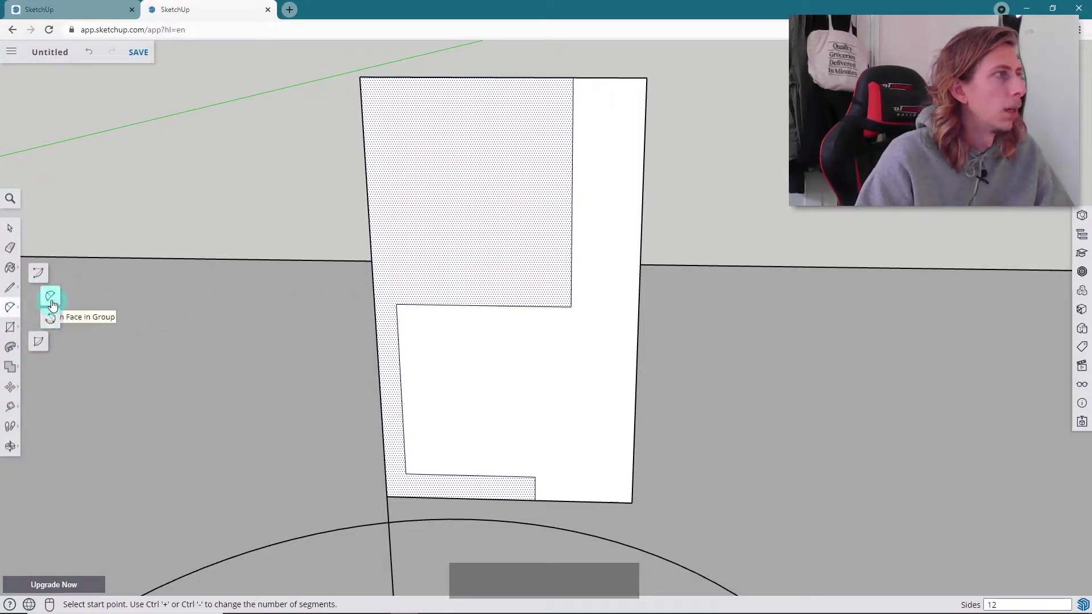
left_click(456, 305)
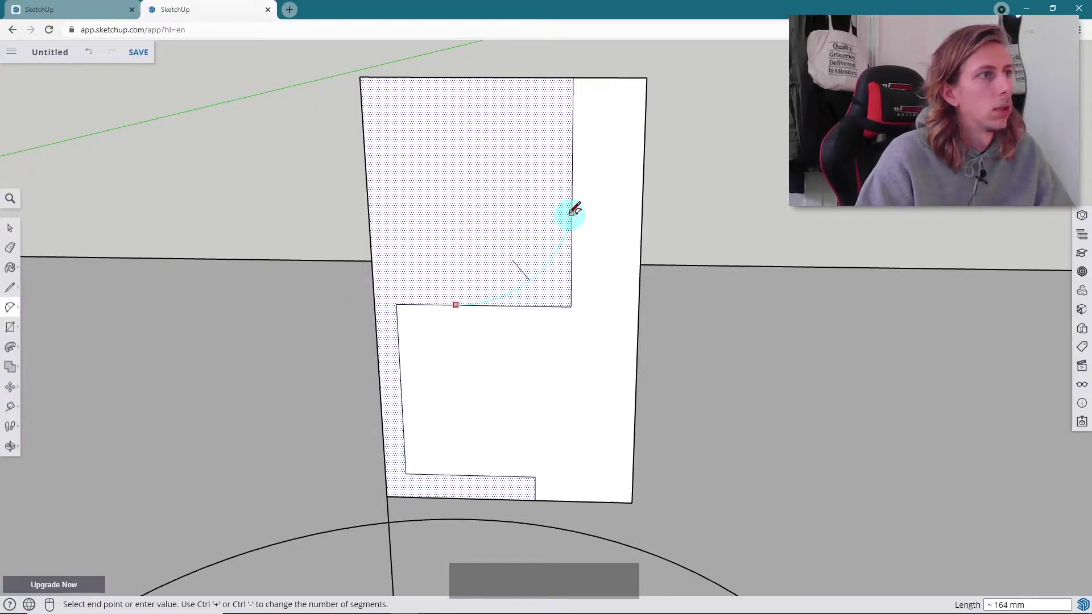
left_click(573, 192)
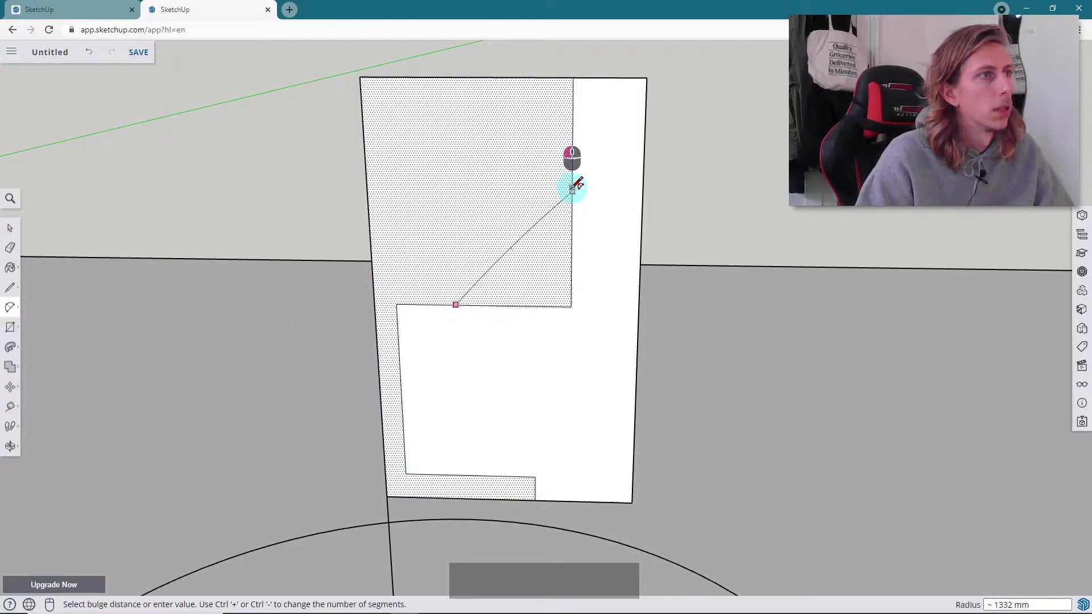
left_click(571, 239)
Erase the sharp corner lines left outside the bowl's rounding arc
middle_click_drag(570, 239, 578, 267)
scroll(578, 268, "up", 2)
key("e")
left_click_drag(586, 256, 568, 294)
scroll(534, 273, "down", 2)
key("space")
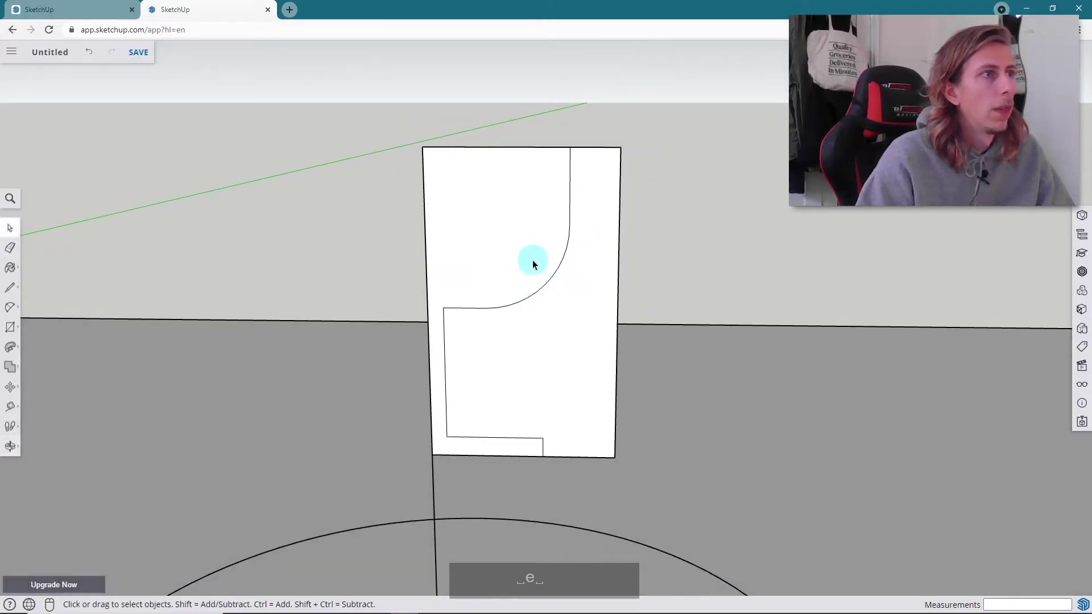
Offset the profile face's outline inward by about 24 mm to form the inner wall of the bowl
left_click(533, 239)
scroll(533, 222, "up", 1)
scroll(532, 218, "up", 1)
double_click(527, 262)
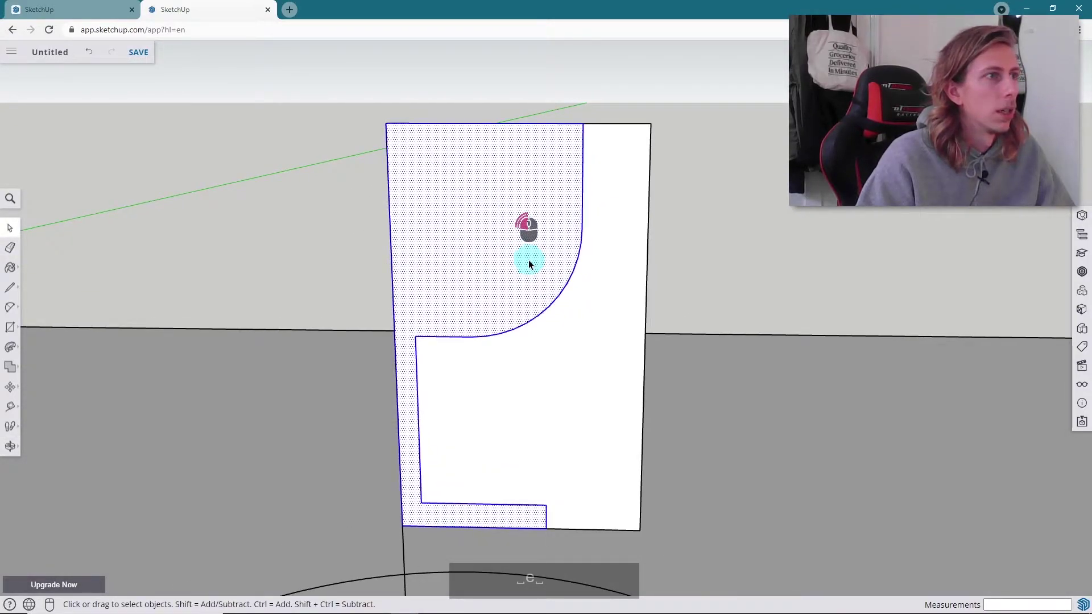
left_click(12, 349)
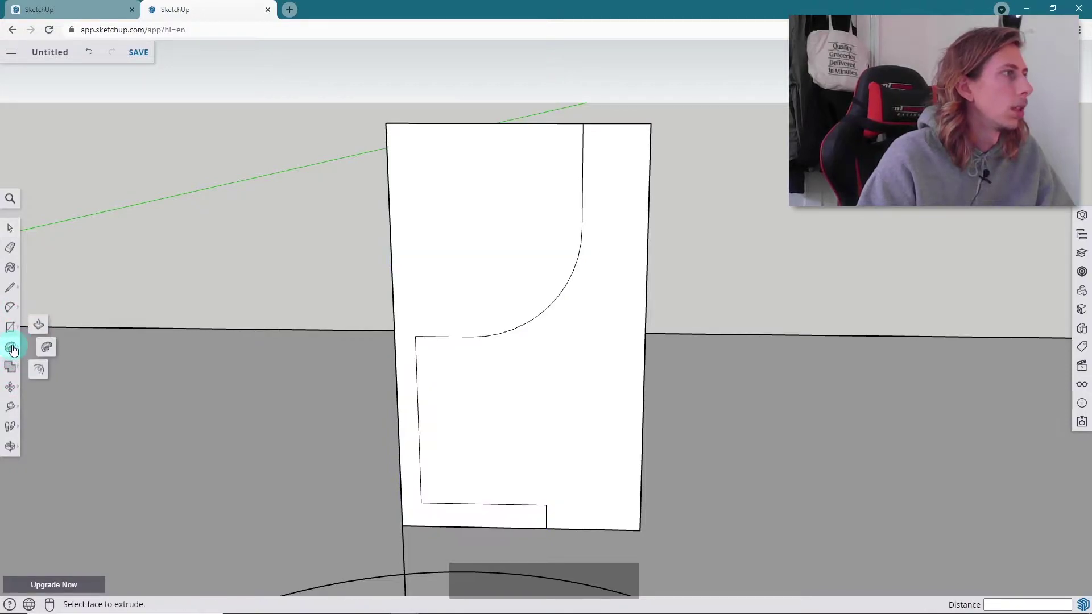
left_click(37, 372)
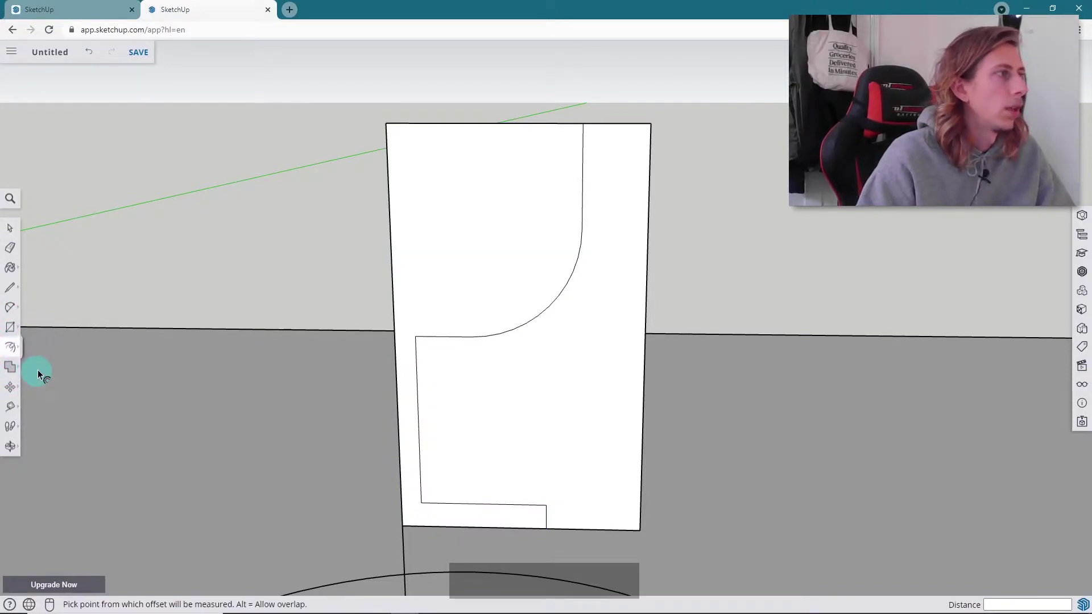
left_click(483, 336)
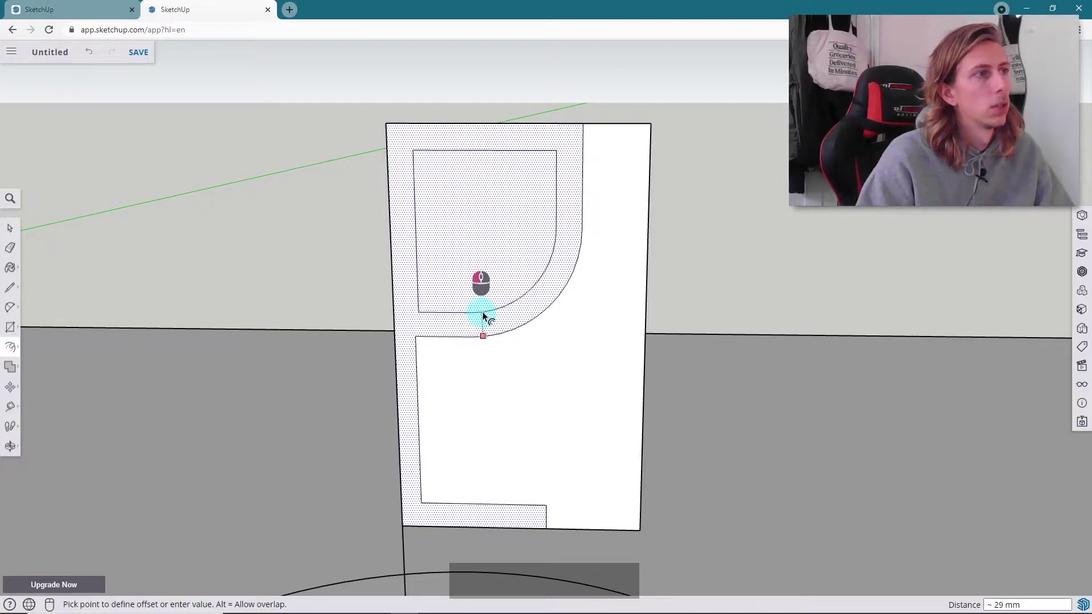
left_click_drag(484, 316, 418, 319)
Extend the inner outline with a horizontal line to the central axis and a vertical line up to the rectangle's top edge
middle_click_drag(530, 317, 449, 326)
key("space")
left_click(441, 292)
key("l")
left_click(423, 318)
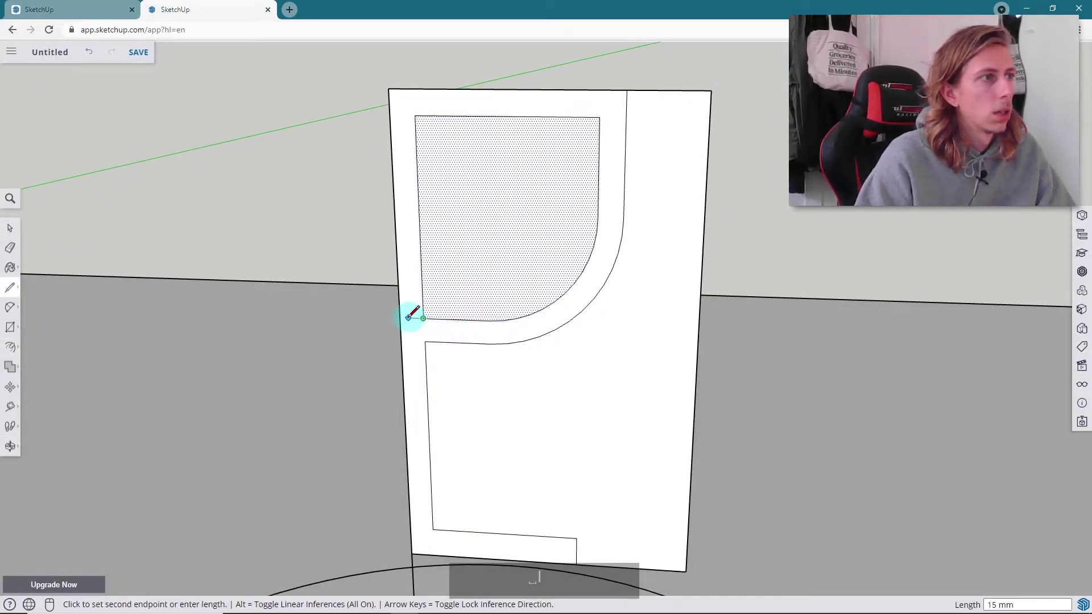
left_click(399, 318)
key("space")
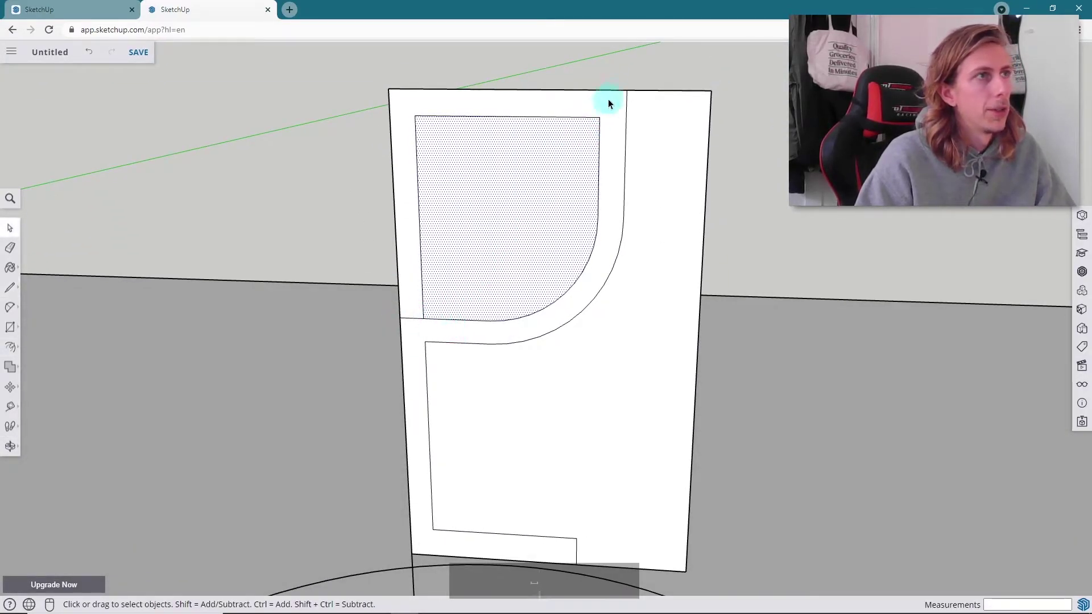
key("l")
left_click(599, 117)
left_click(600, 91)
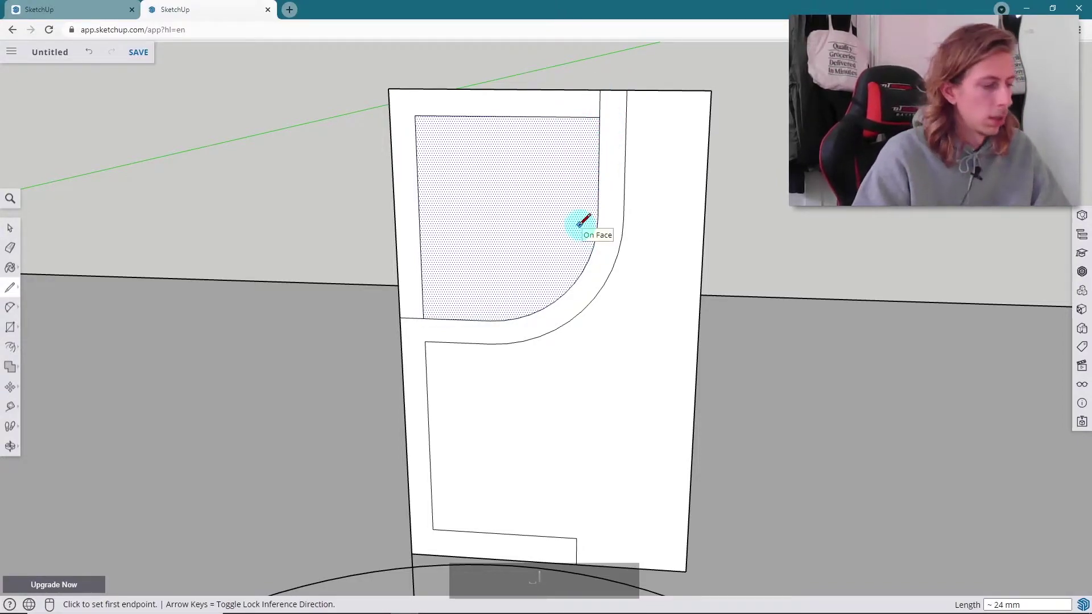
Erase the leftover inner offset lines and the top and axis edges that enclose the bowl's hollow
key("e")
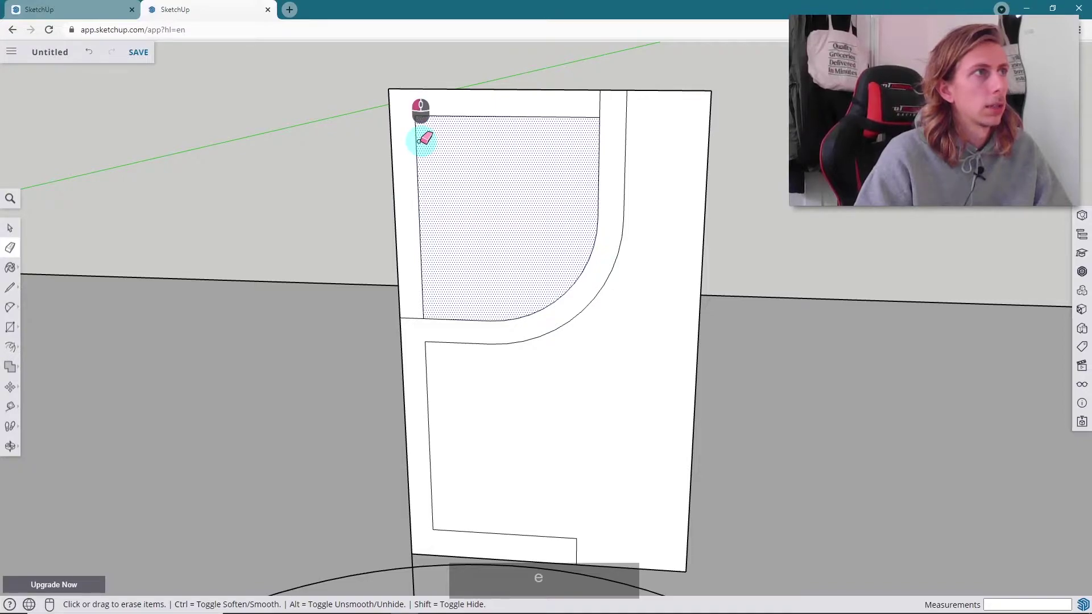
left_click(420, 141)
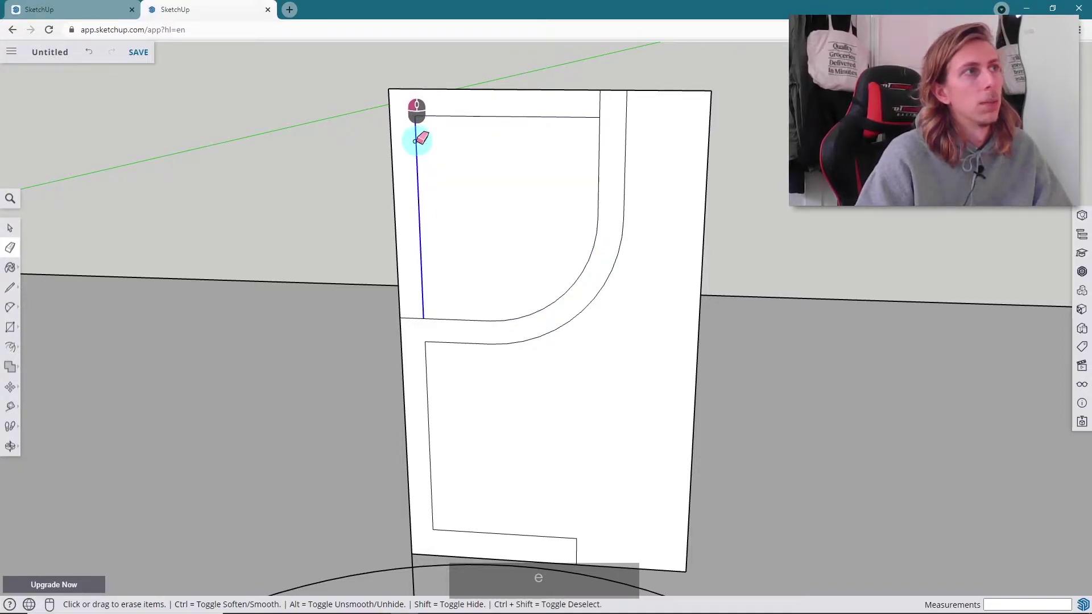
left_click(442, 117)
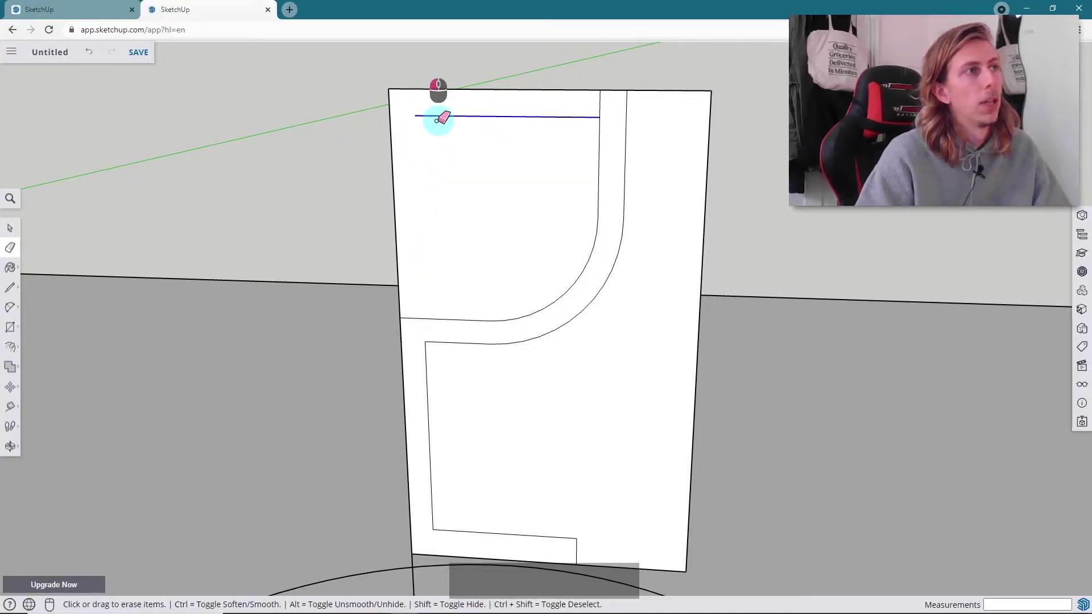
left_click(440, 90)
left_click_drag(391, 180, 422, 179)
scroll(548, 177, "down", 4)
scroll(506, 145, "up", 3)
scroll(506, 145, "up", 1)
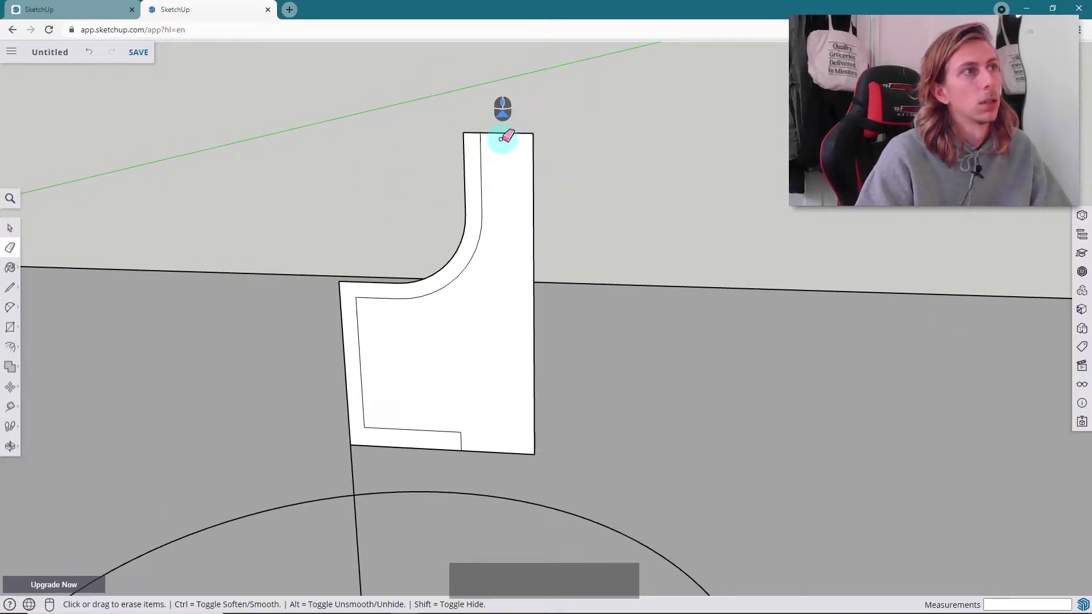
Erase the remaining rectangle edges outside the outline so that only the thin glass profile is left
left_click(505, 132)
mouse_move(527, 151)
left_mouse_down()
mouse_move(541, 176)
mouse_move(500, 453)
mouse_move(476, 421)
left_mouse_up()
middle_click_drag(476, 422, 543, 366)
Move the short top edge of the bowl's rim about 36 mm horizontally toward the central axis
key("space")
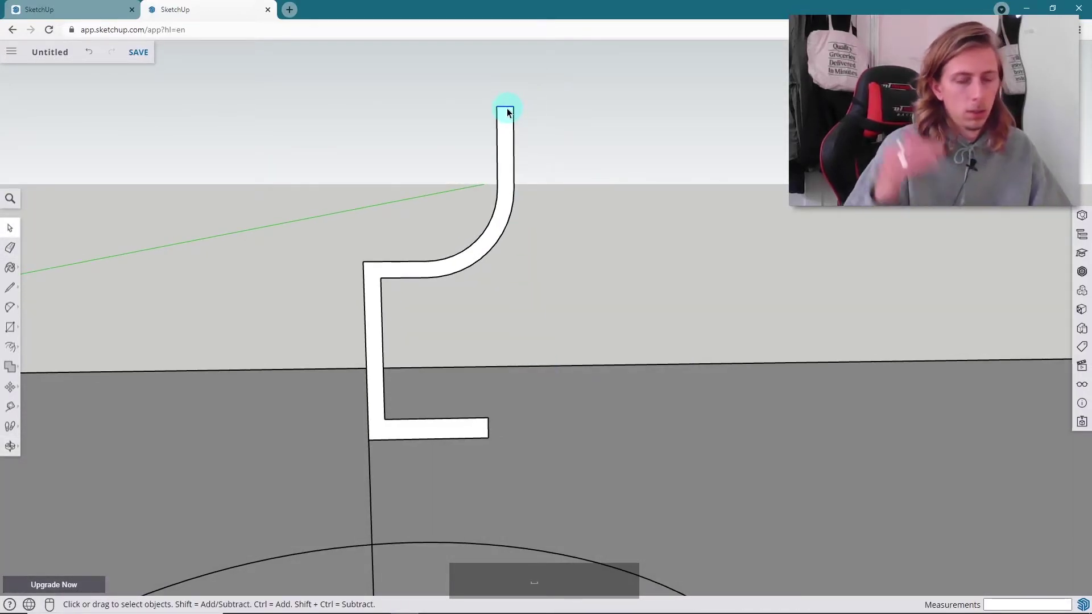
key("m")
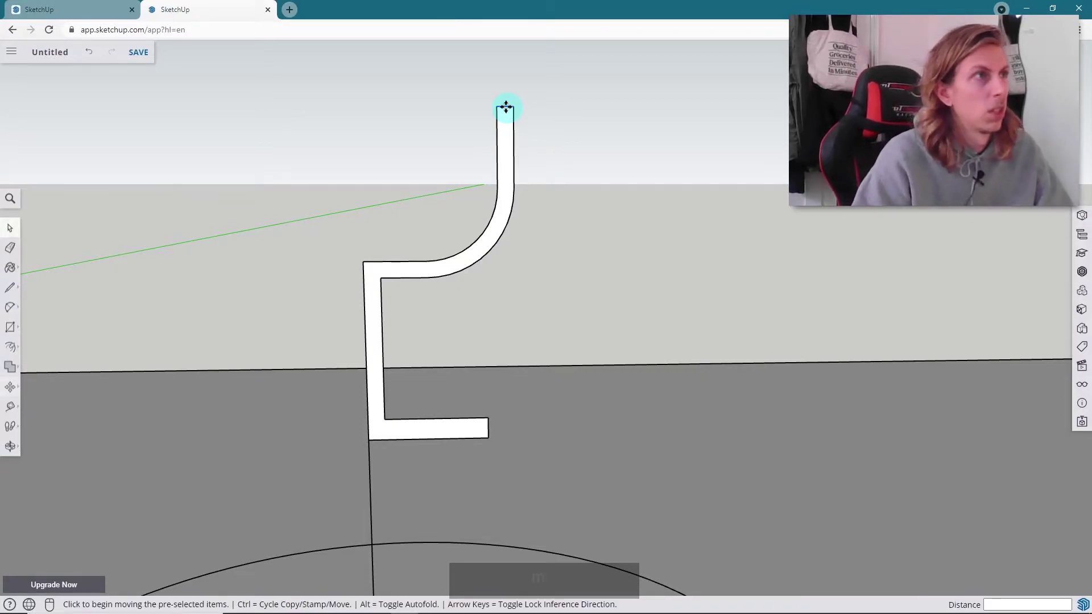
left_click(510, 110)
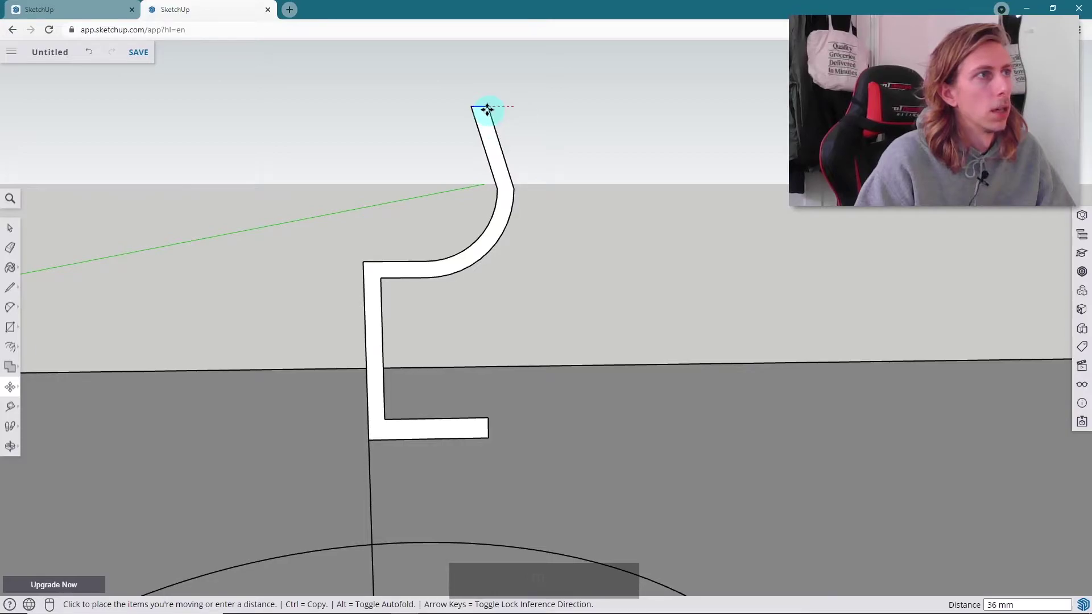
left_click(488, 109)
Draw a two-point arc bulging outward between the foot's upper and lower edges near its outer end
middle_click_drag(495, 204, 507, 276)
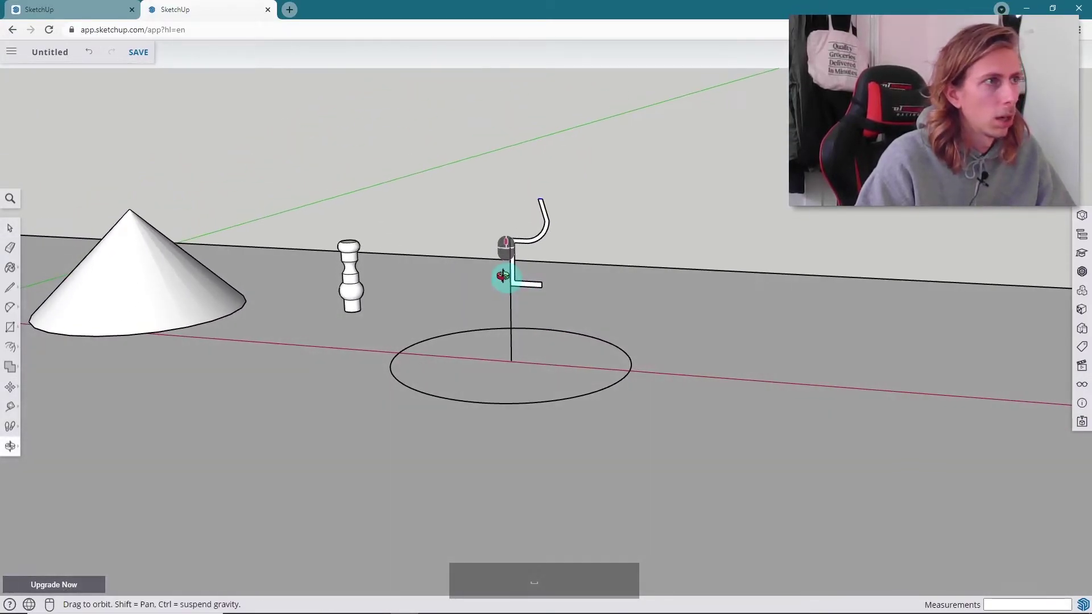
scroll(516, 284, "up", 3)
scroll(516, 282, "up", 2)
scroll(541, 282, "up", 3)
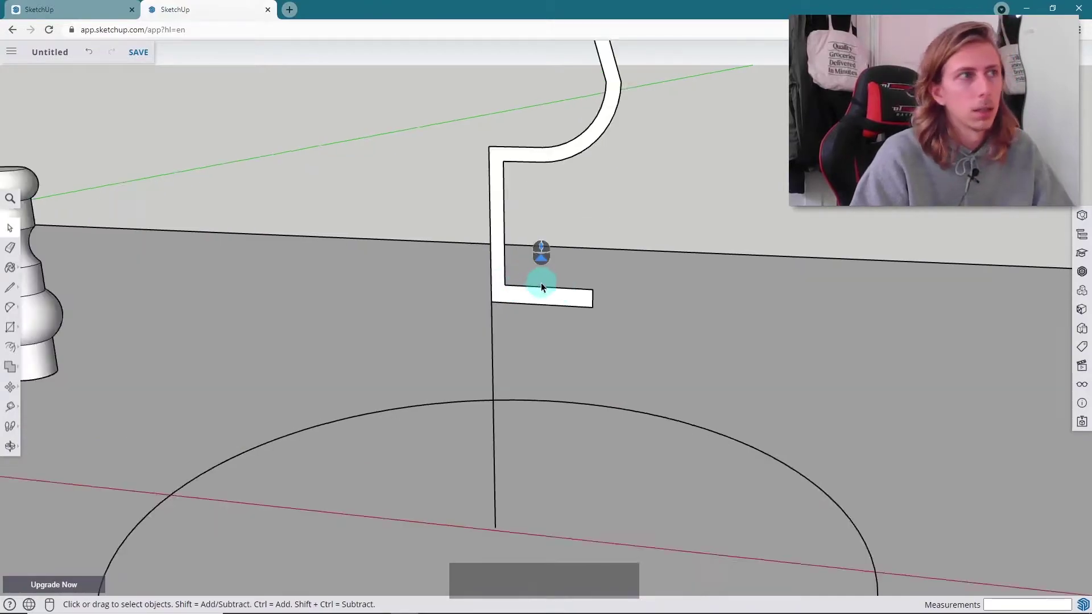
scroll(551, 290, "up", 3)
scroll(569, 310, "down", 3)
scroll(562, 327, "up", 2)
scroll(561, 328, "down", 3)
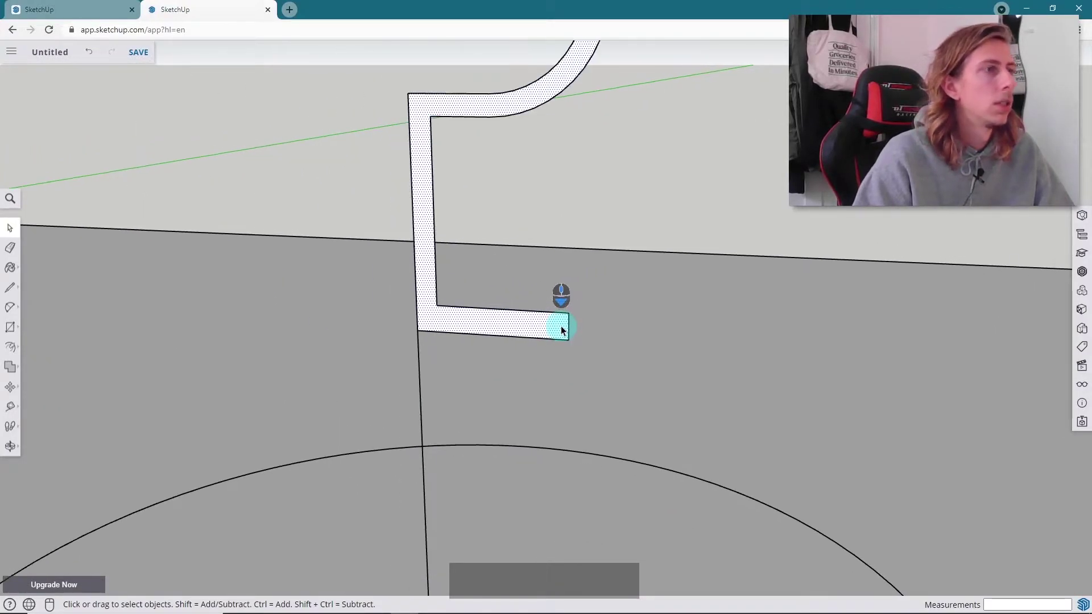
left_click(10, 307)
left_click(48, 295)
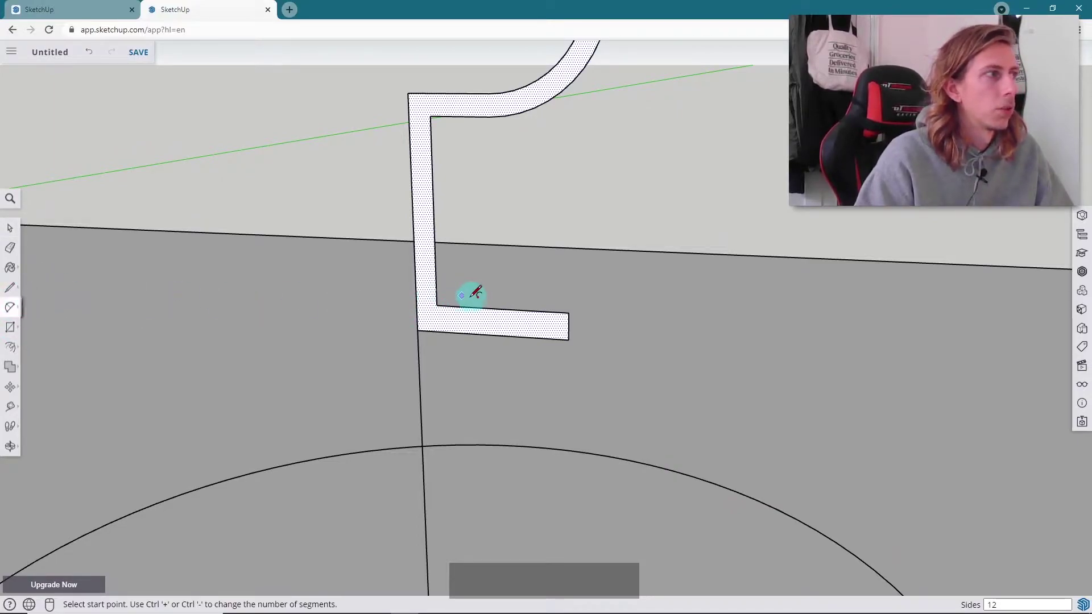
scroll(552, 309, "down", 1)
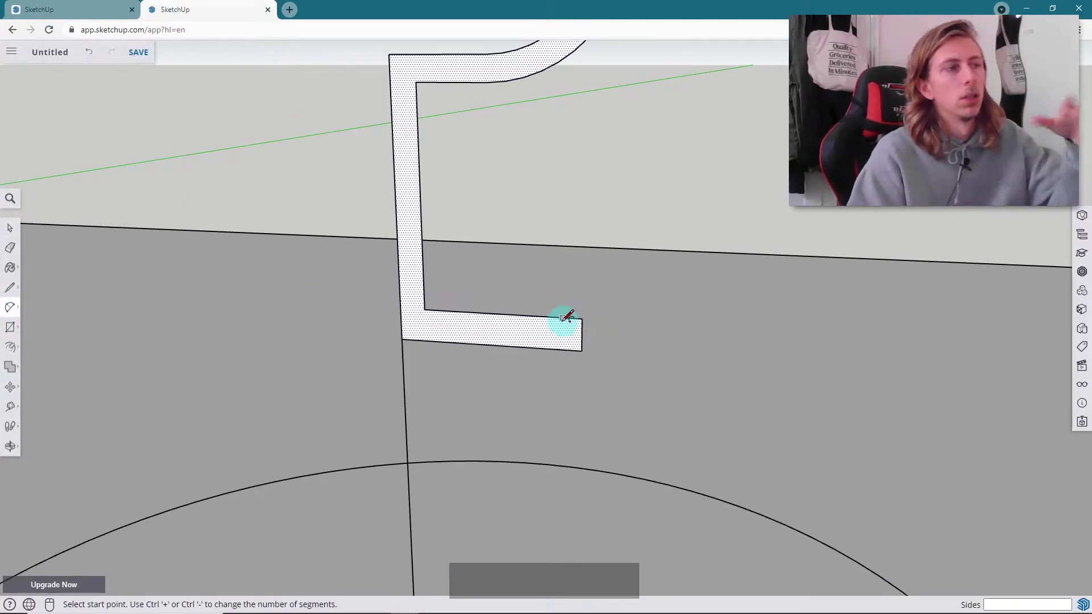
left_click(563, 317)
scroll(574, 348, "up", 4)
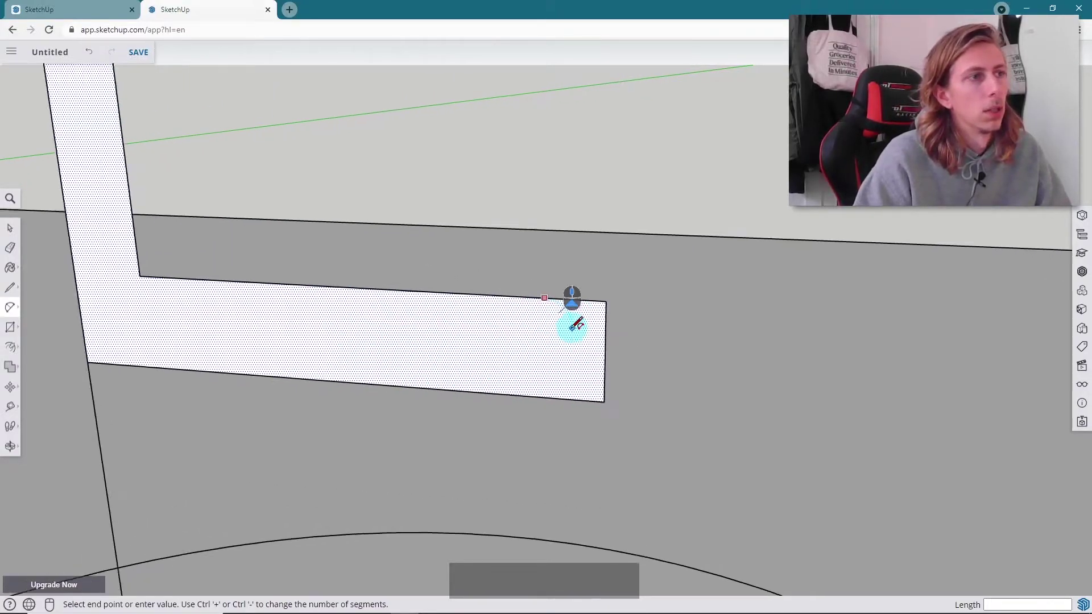
left_click(541, 405)
left_click(539, 398)
key("space")
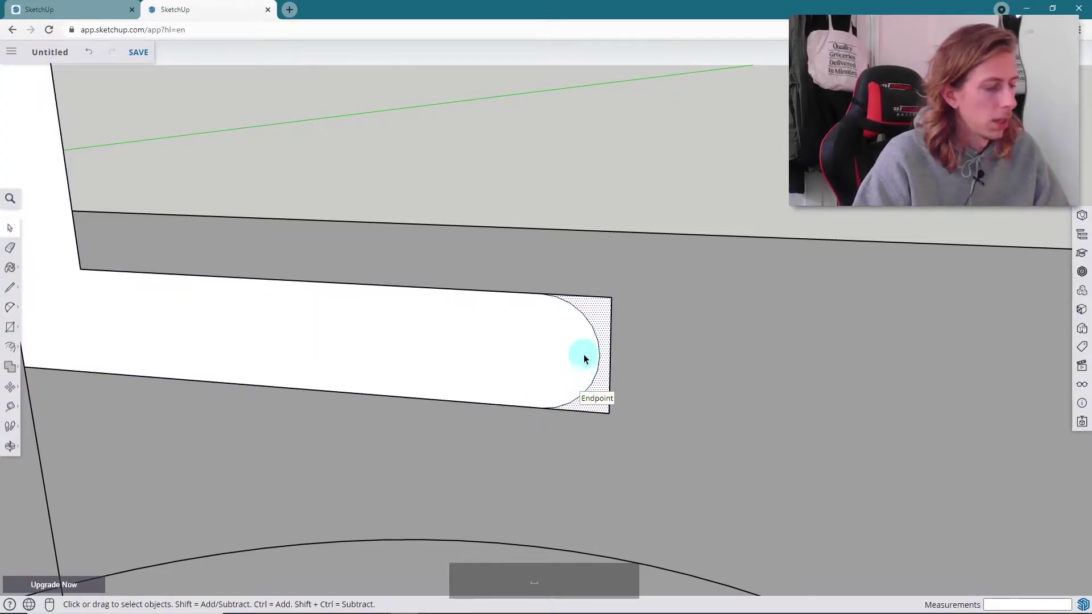
Erase the square end and the corner remnants outside the foot's rounding arc
key("e")
middle_click_drag(605, 313, 605, 297)
left_click_drag(612, 315, 598, 424)
scroll(493, 351, "down", 10)
scroll(504, 370, "down", 3)
Erase the vertical line between the circle's center and the glass profile
mouse_move(431, 286)
middle_mouse_down()
mouse_move(505, 239)
mouse_move(512, 251)
middle_mouse_up()
key("space")
scroll(493, 334, "down", 3)
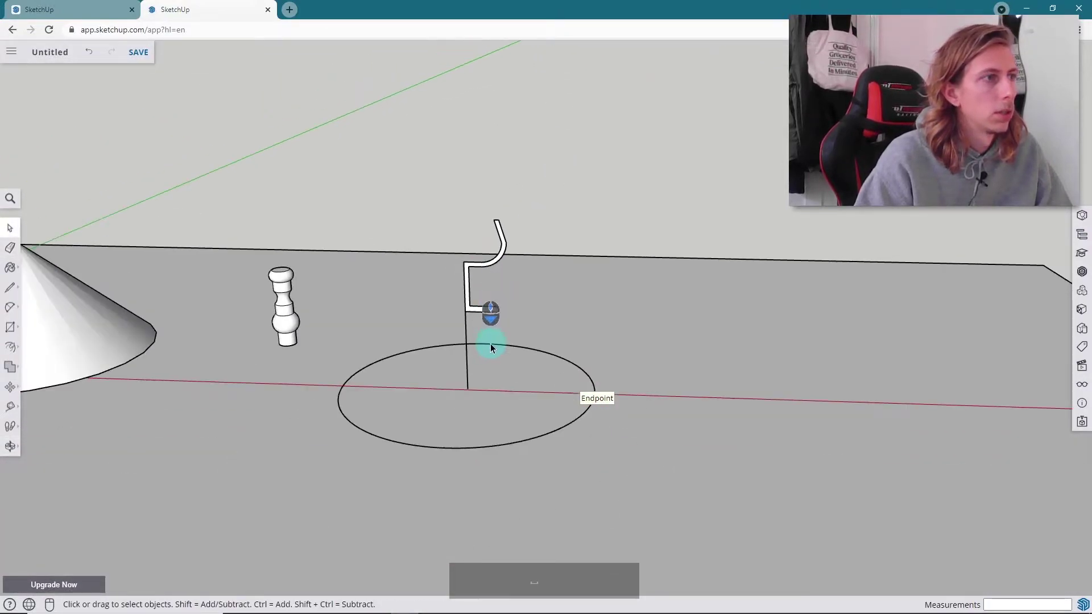
key("e")
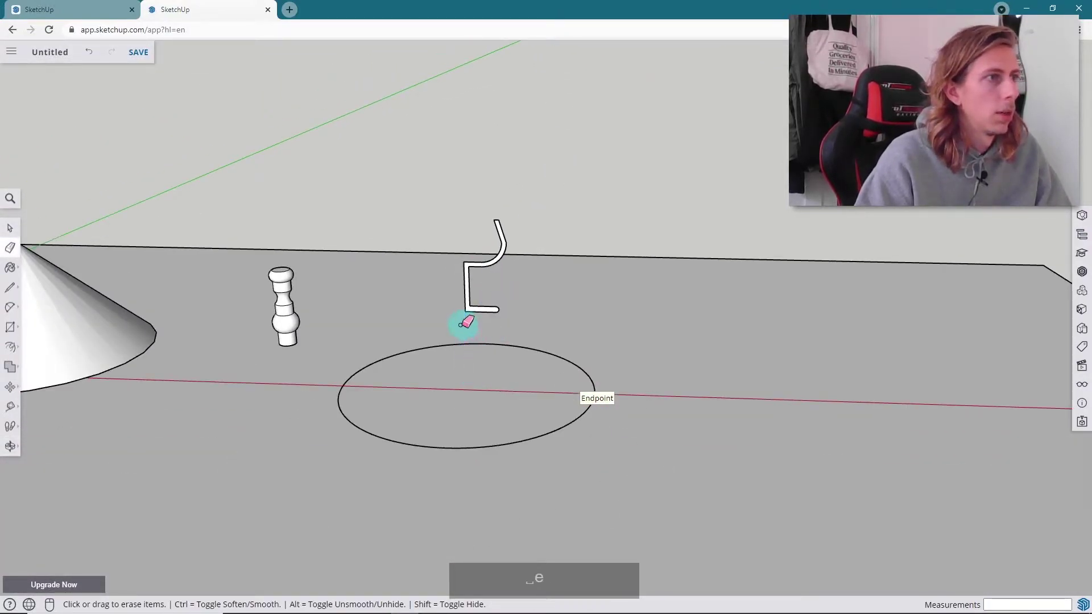
Select the 96-sided circle as the path and sweep the glass profile around it with Follow Me
key("space")
double_click(467, 374)
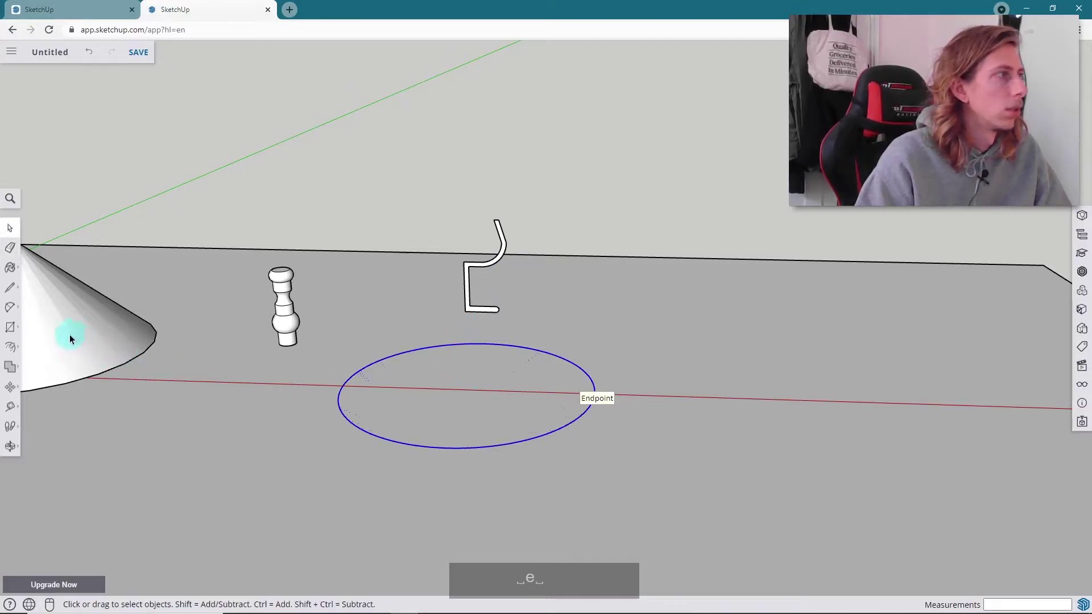
left_click(16, 351)
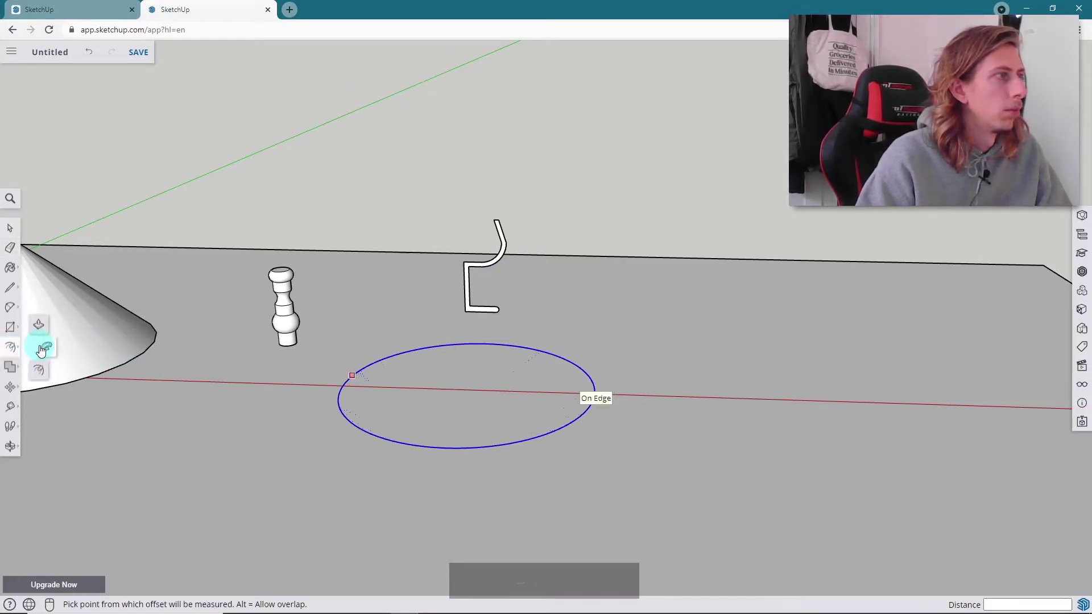
left_click(42, 349)
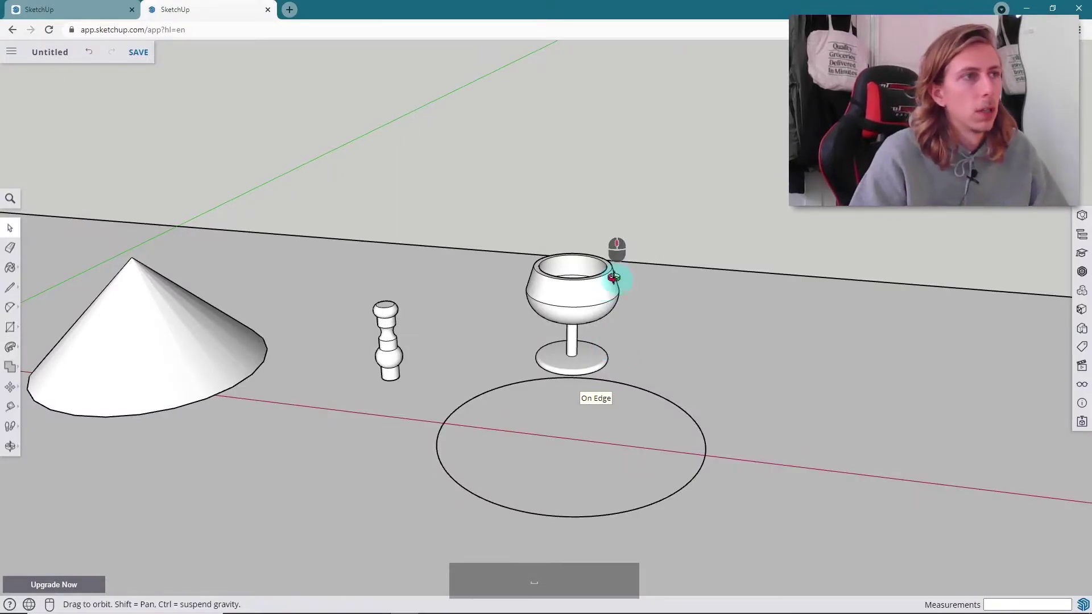
scroll(575, 302, "up", 3)
scroll(575, 302, "up", 3)
middle_click_drag(590, 302, 178, 230)
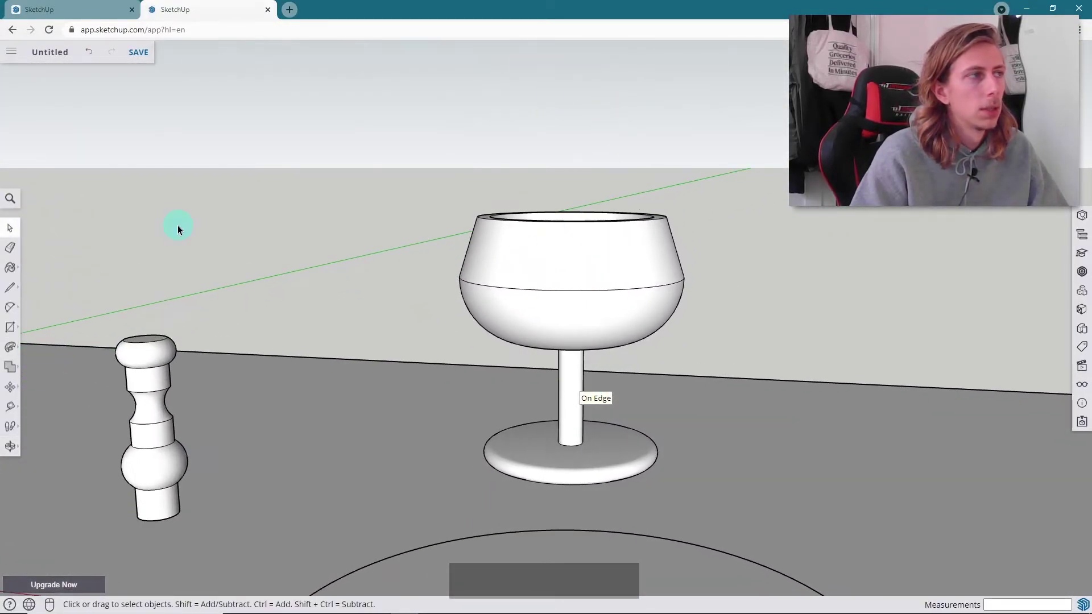
left_click(14, 295)
mouse_move(631, 288)
middle_mouse_down()
mouse_move(822, 241)
mouse_move(678, 392)
mouse_move(664, 349)
mouse_move(524, 134)
mouse_move(517, 244)
mouse_move(599, 439)
mouse_move(596, 253)
mouse_move(592, 424)
mouse_move(619, 366)
mouse_move(870, 298)
mouse_move(563, 306)
mouse_move(483, 232)
mouse_move(600, 273)
mouse_move(475, 276)
mouse_move(559, 213)
mouse_move(545, 265)
mouse_move(556, 127)
mouse_move(554, 391)
middle_mouse_up()
key("space")
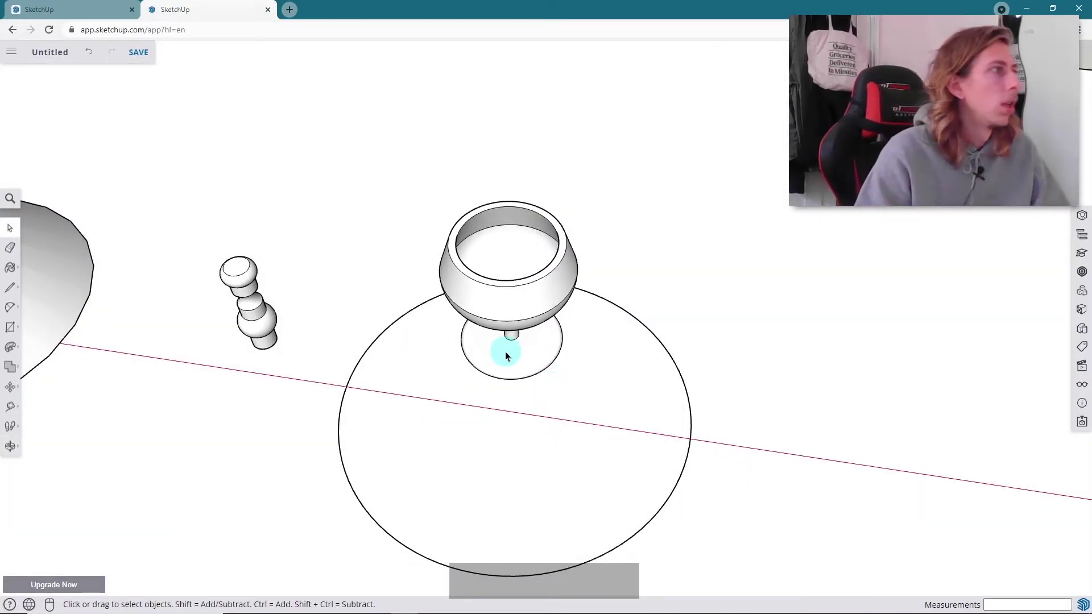
Paint the inside of the glass's bowl with the translucent blue material from the Glass and Mirrors collection
left_click(15, 273)
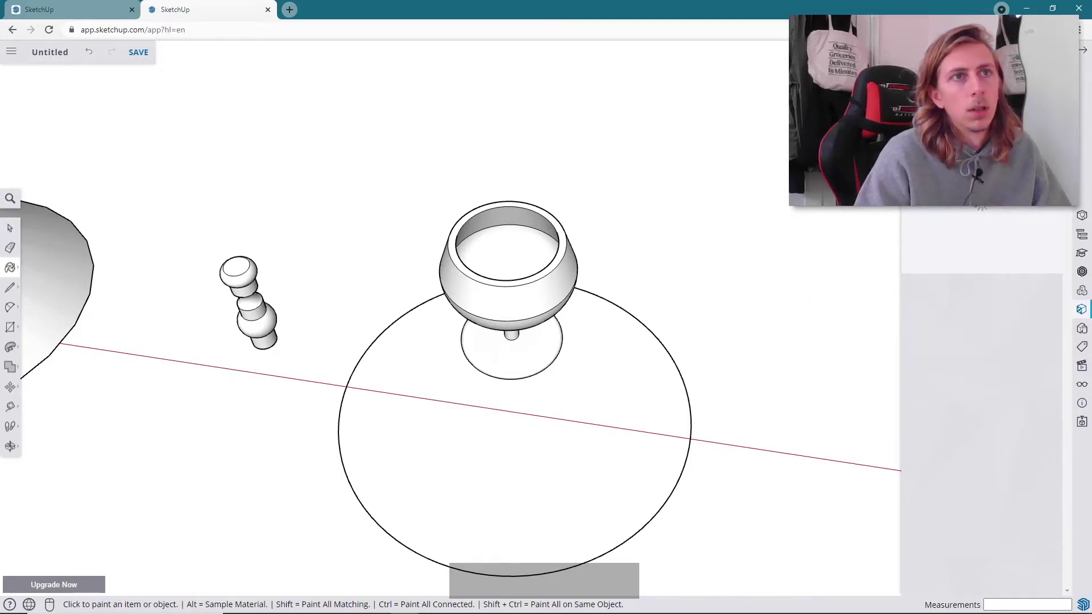
scroll(958, 534, "down", 2)
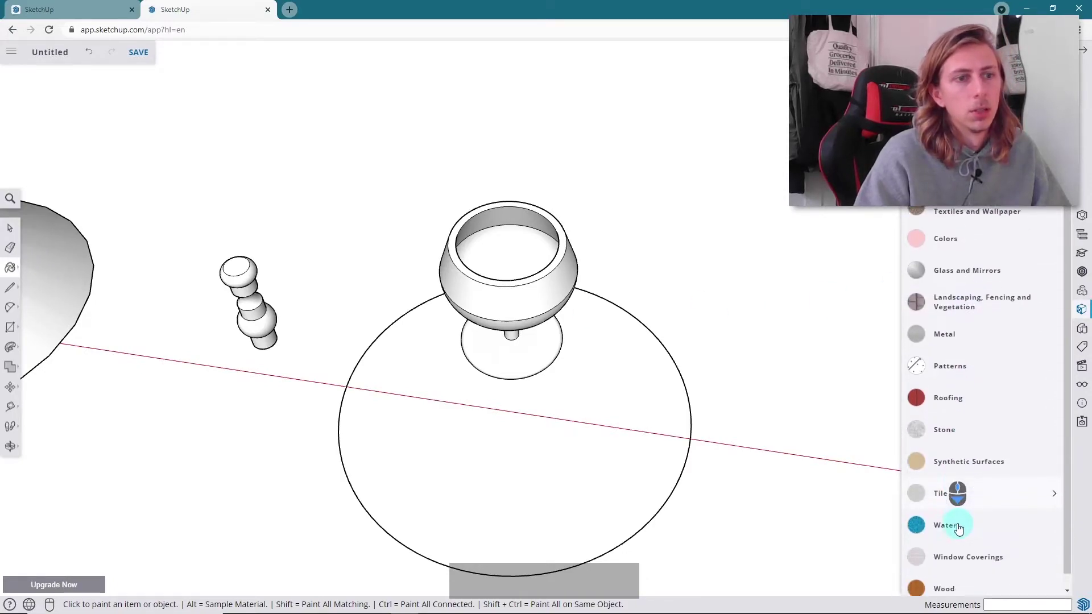
left_click(994, 257)
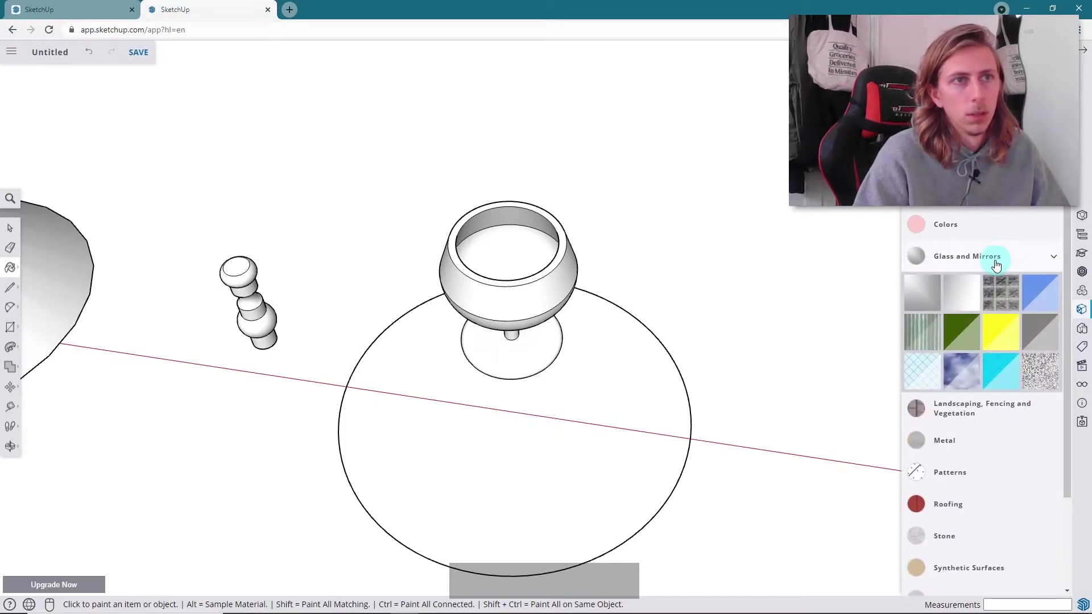
left_click(510, 265)
middle_click_drag(512, 300, 511, 285)
Select all connected geometry of the wine glass and make it a group
key("space")
left_click(508, 293)
right_click(507, 294)
left_click(573, 451)
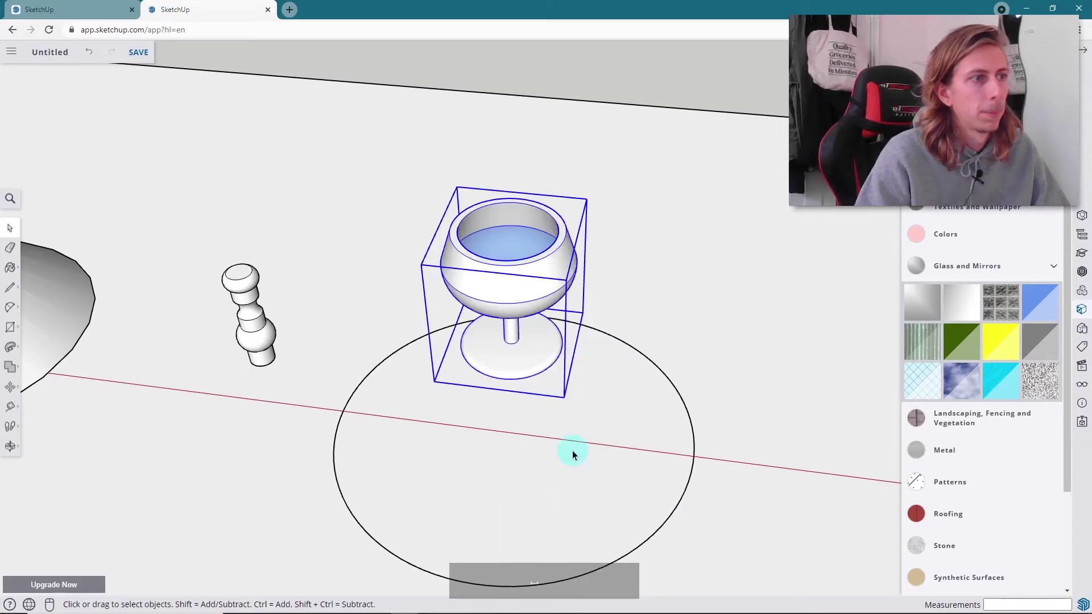
Paint the whole wine glass group with the same translucent blue glass material
key("b")
left_click(551, 299)
mouse_move(551, 299)
middle_mouse_down()
mouse_move(508, 226)
mouse_move(561, 165)
middle_mouse_up()
key("space")
middle_click_drag(624, 195, 586, 205)
scroll(522, 183, "up", 3)
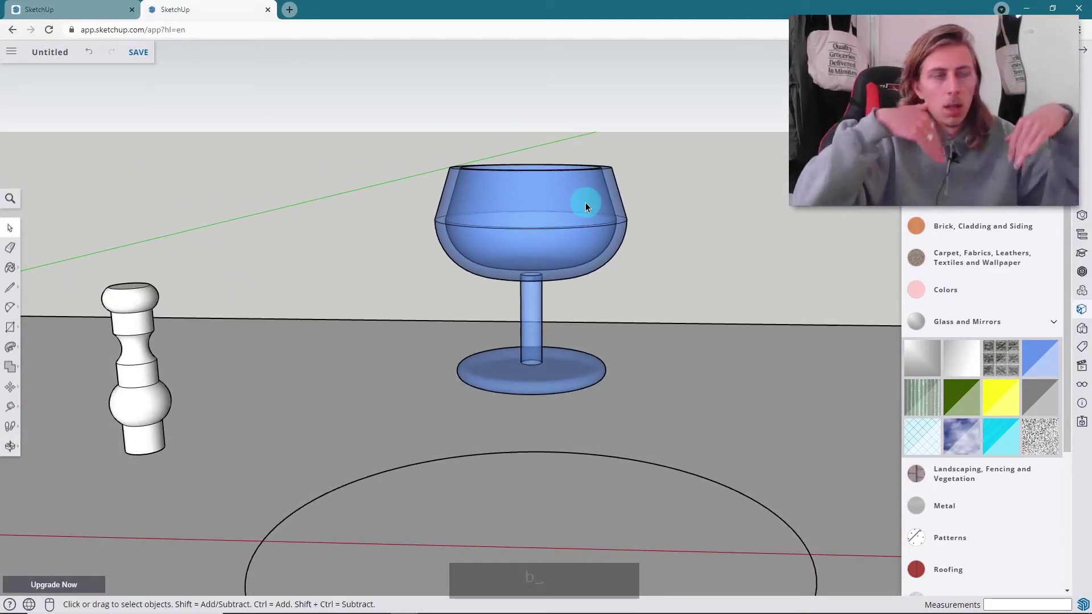
Draw a flat 96-sided circle of 350 mm radius on the ground beside the wine glass and select its face
middle_click_drag(586, 204, 592, 328)
scroll(536, 208, "down", 6)
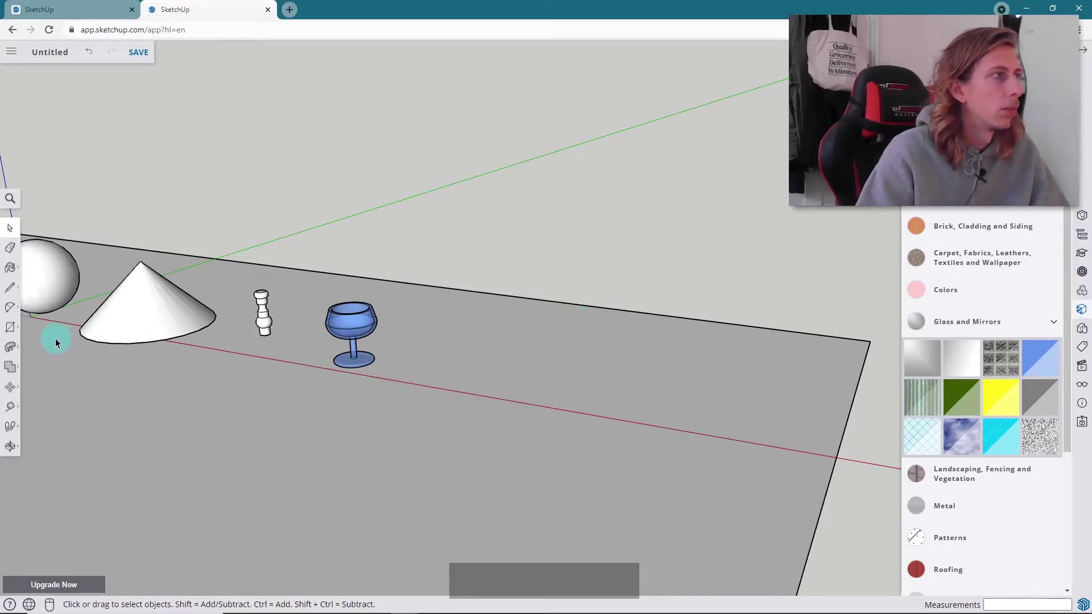
left_click(12, 310)
middle_click_drag(342, 341, 537, 398)
key("Escape")
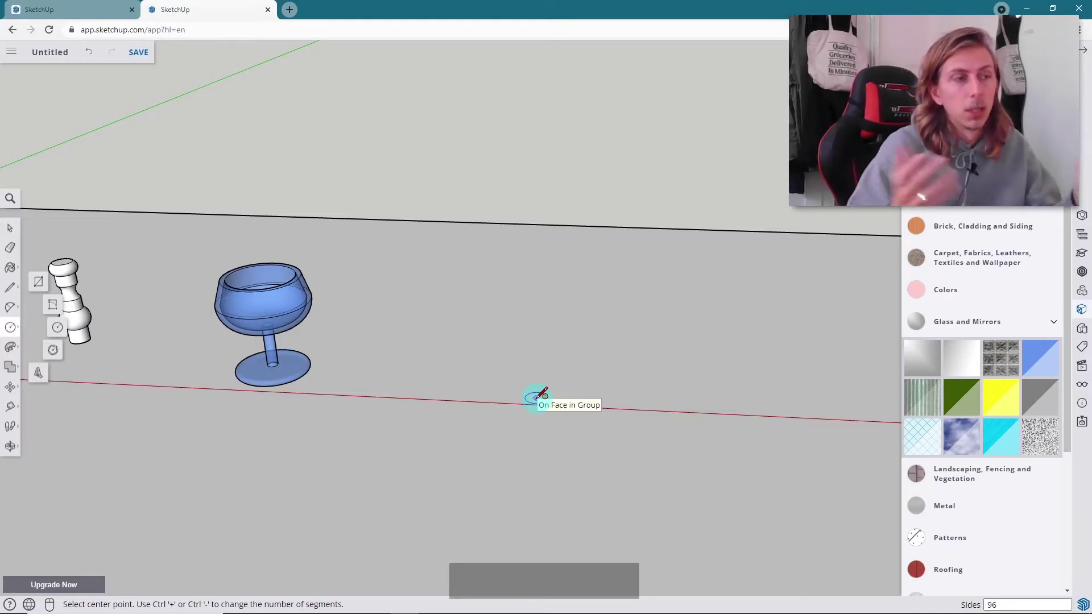
left_click(504, 401)
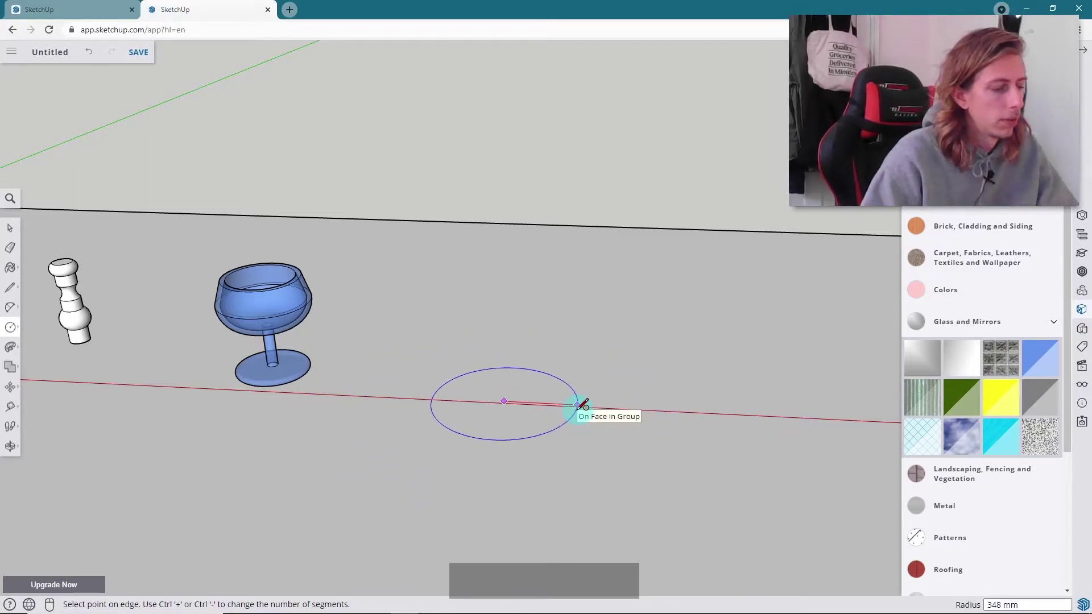
key("Return")
key("space")
scroll(533, 408, "up", 6)
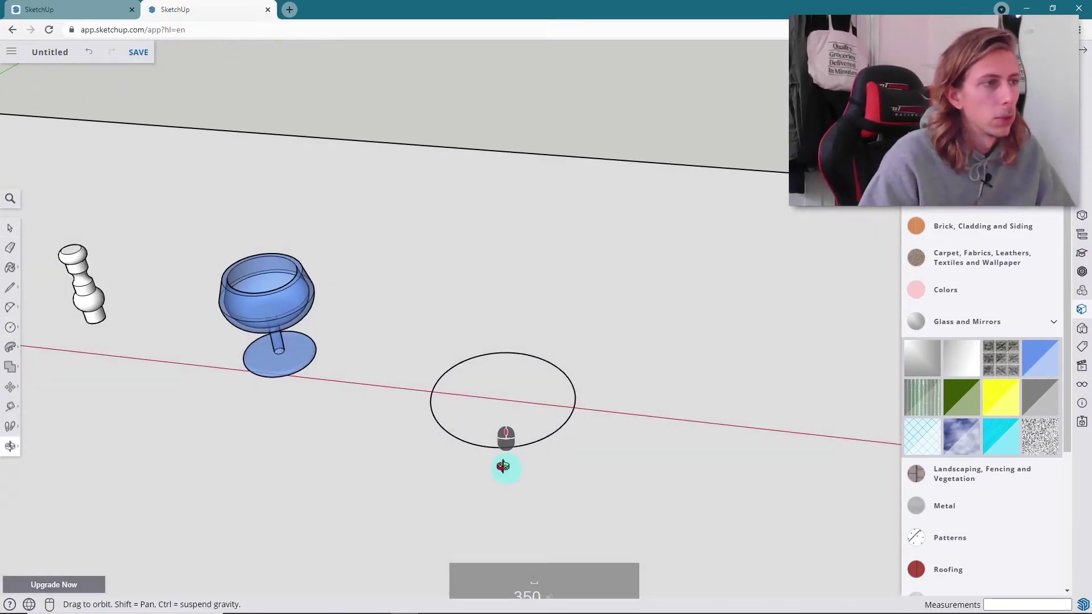
left_click(523, 400)
scroll(544, 317, "down", 3)
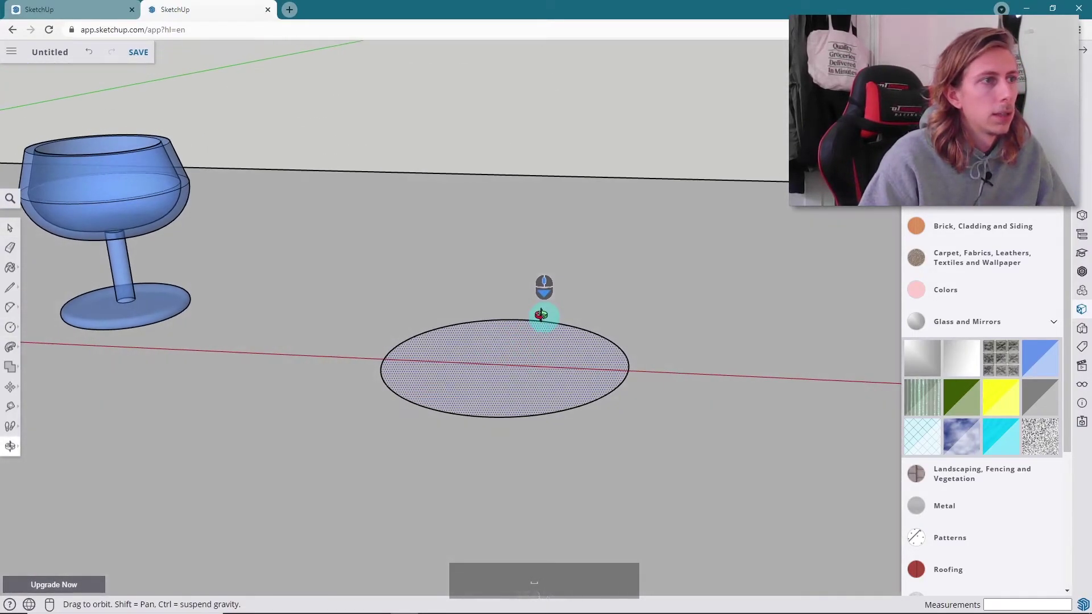
scroll(544, 317, "down", 2)
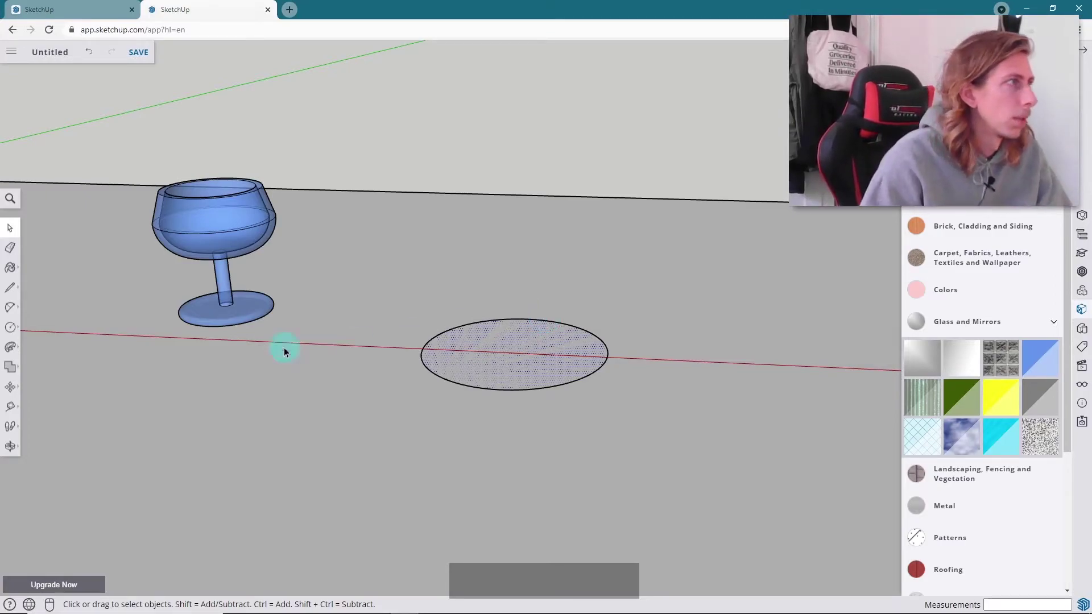
Draw a small upright circle, perpendicular to the green axis, centered on the large circle's edge endpoint near the red axis
left_click(11, 330)
left_click(58, 333)
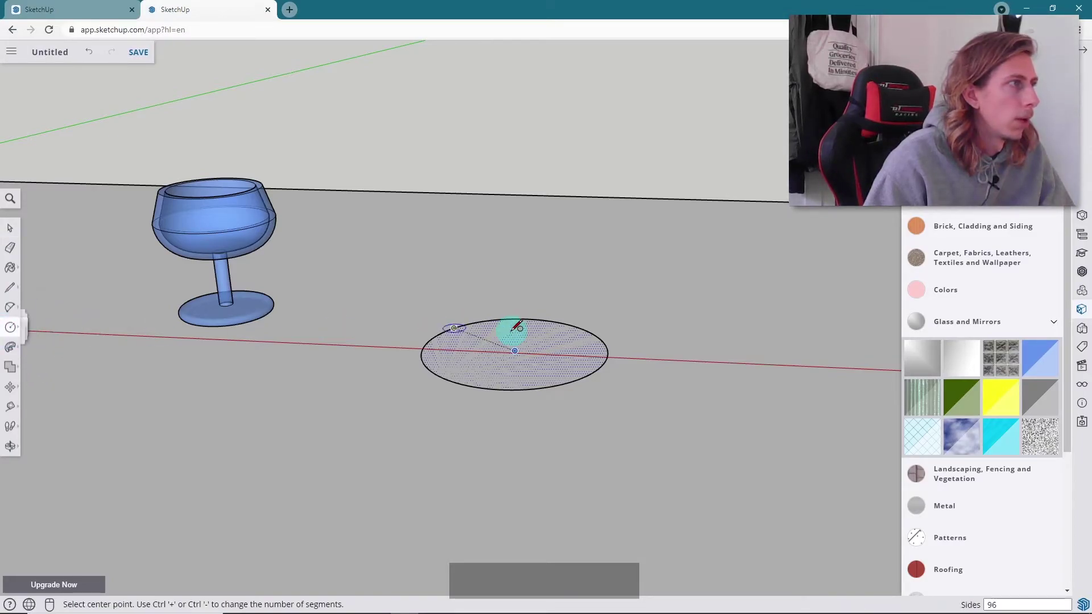
scroll(590, 347, "up", 3)
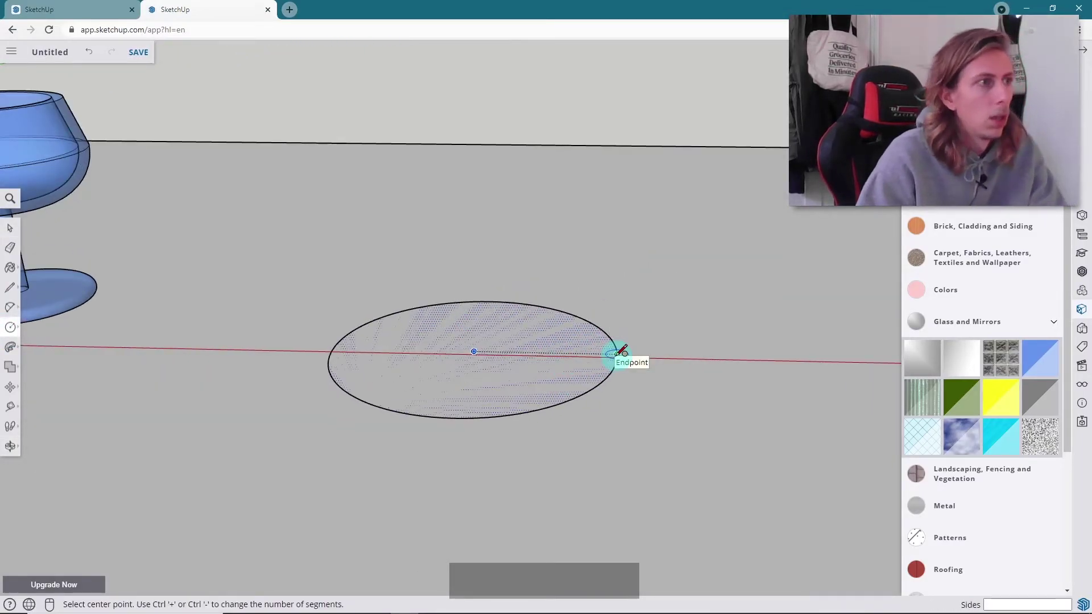
middle_click_drag(622, 351, 482, 333)
left_click(477, 334)
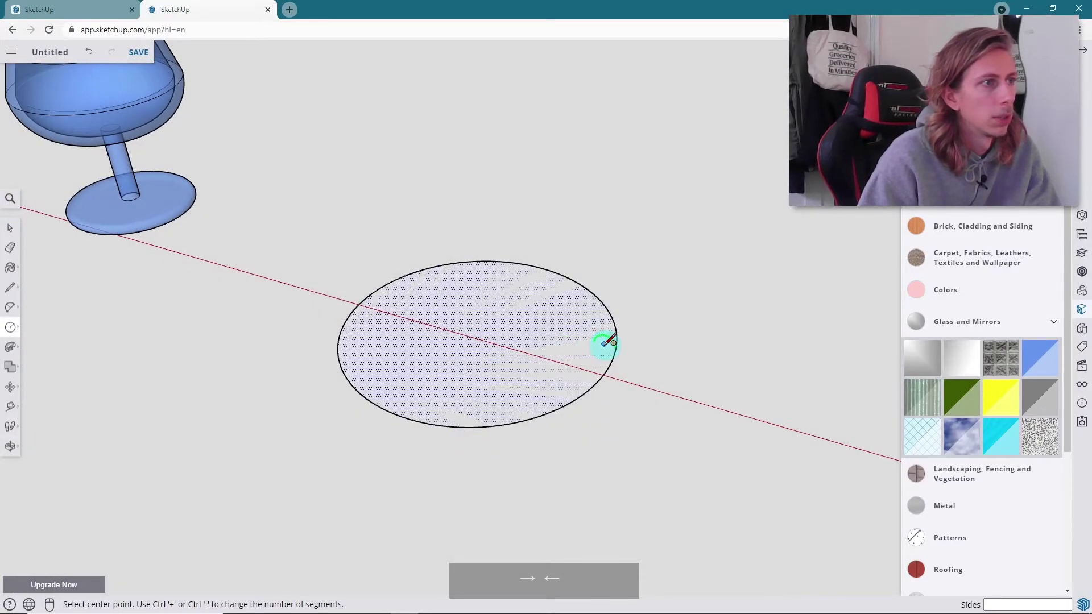
scroll(607, 368, "up", 2)
scroll(610, 368, "up", 2)
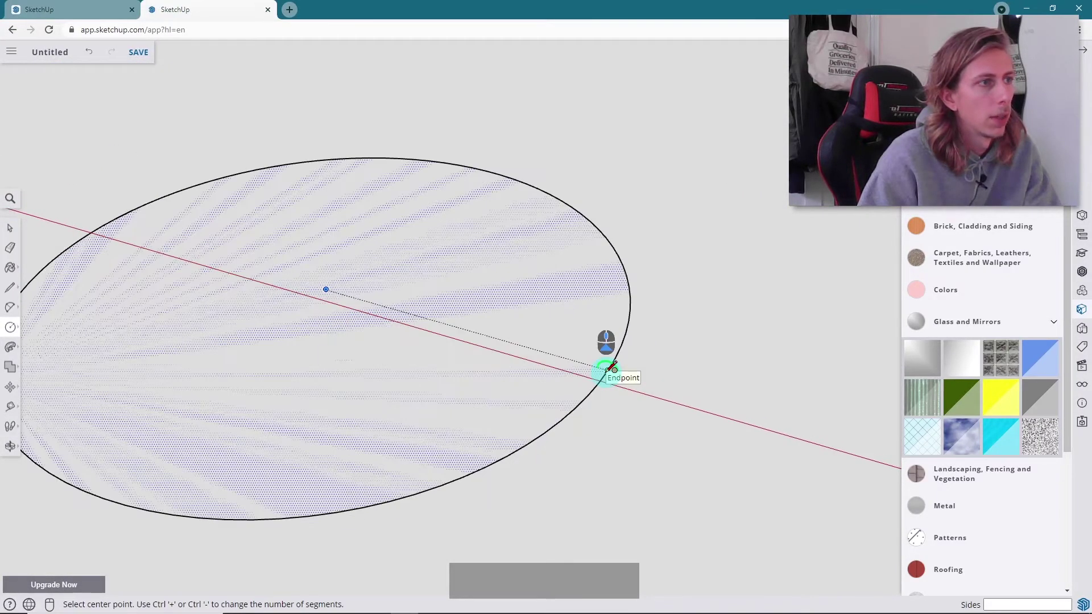
left_click(607, 371)
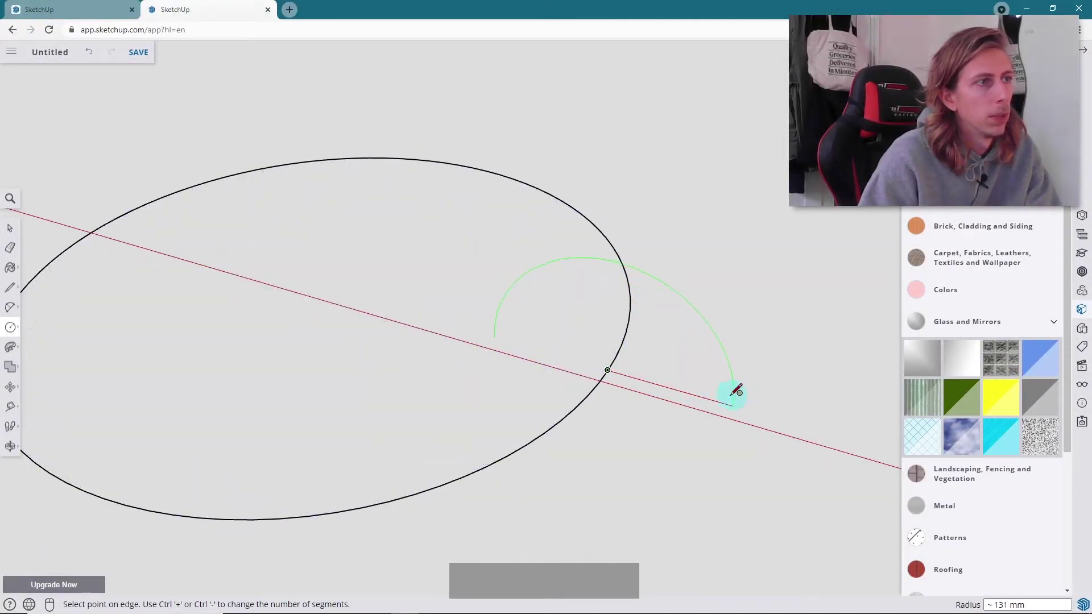
left_click(693, 384)
middle_click_drag(648, 385, 588, 335)
key("space")
Hide the large ground plane group so the circles are free of it
left_click(624, 308)
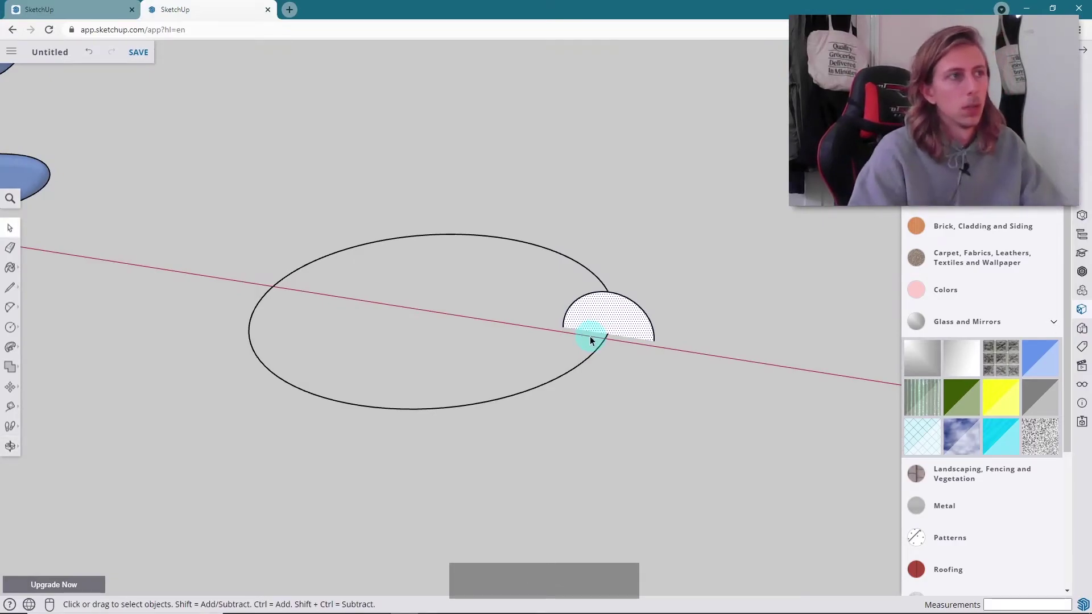
scroll(566, 219, "down", 3)
left_click(567, 212)
right_click(567, 208)
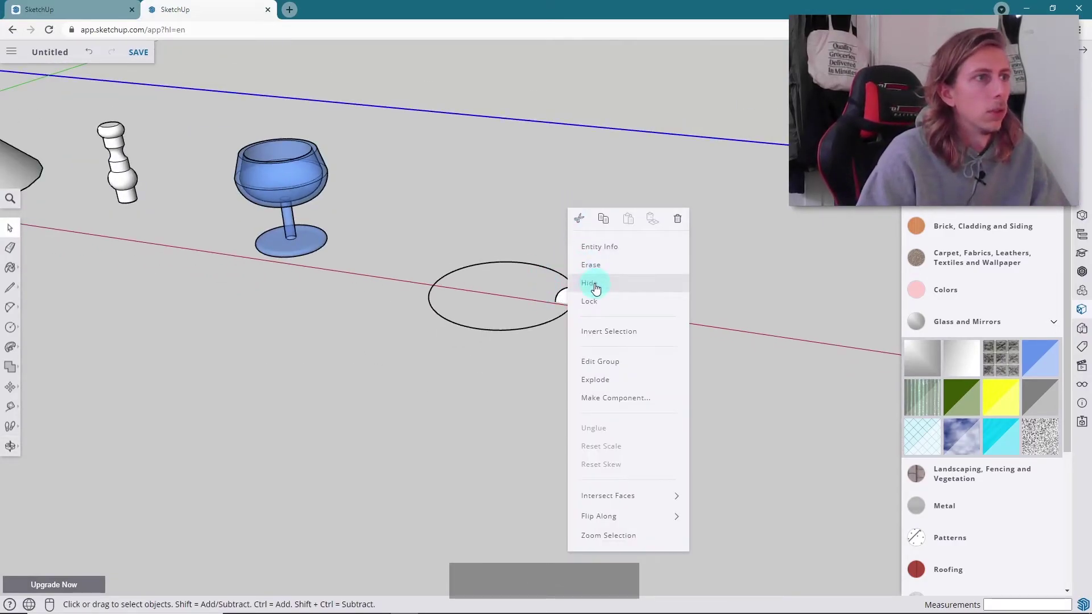
left_click(574, 283)
Delete the large circle's face, keeping its edge as the sweep path
scroll(581, 307, "up", 3)
middle_click_drag(575, 306, 576, 220)
scroll(568, 293, "up", 2)
middle_click_drag(561, 310, 599, 353)
left_click(397, 310)
middle_click_drag(456, 310, 391, 381)
key("Delete")
middle_click_drag(516, 227, 583, 302)
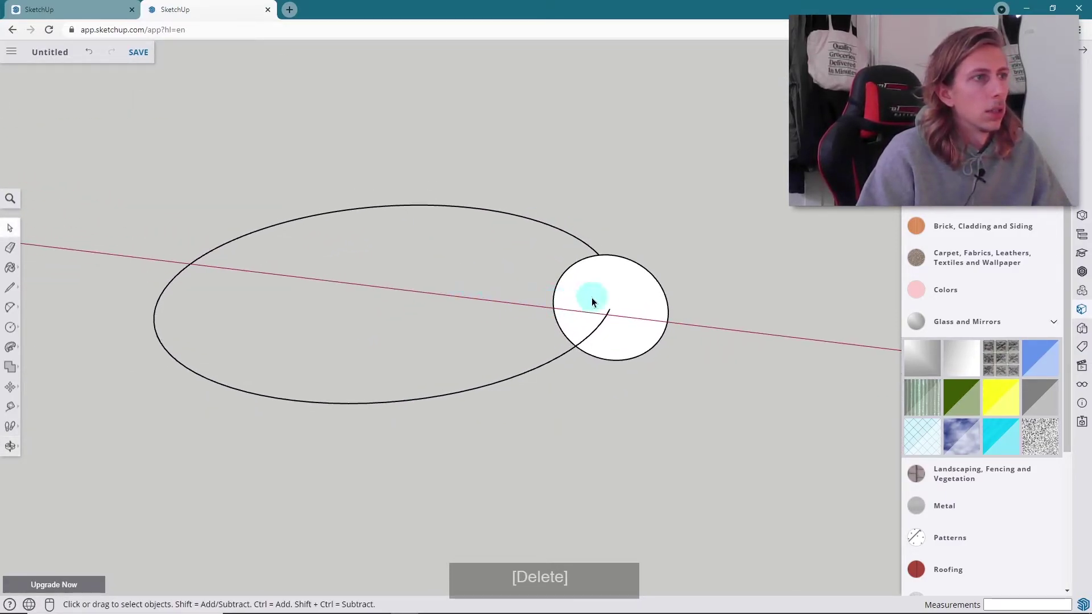
scroll(611, 290, "down", 2)
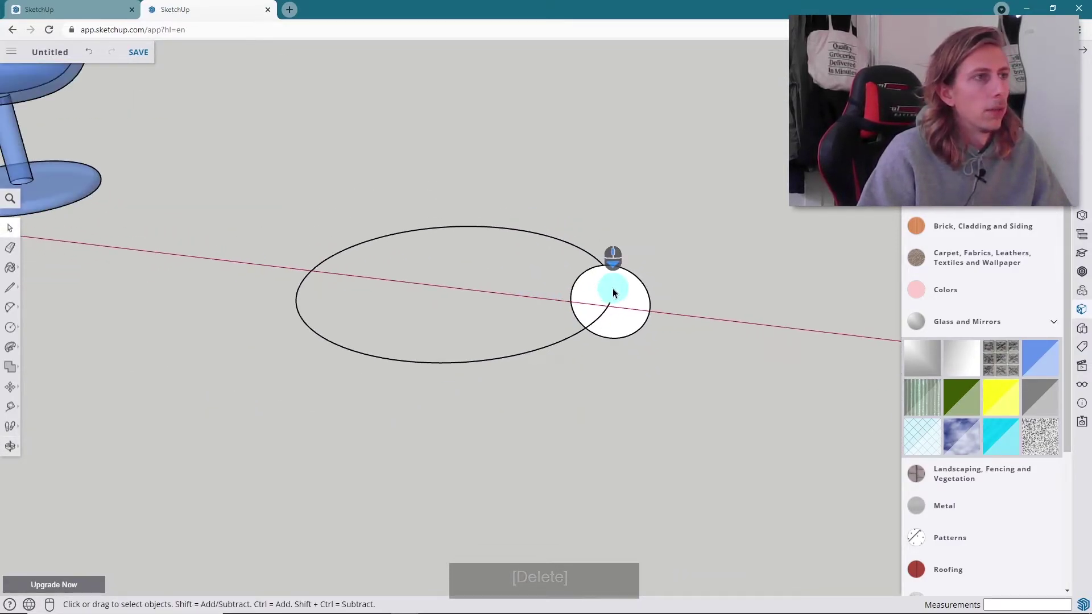
Select the large circle's edge as the path and sweep the small upright circle around it with Follow Me to form a torus
left_click(522, 357)
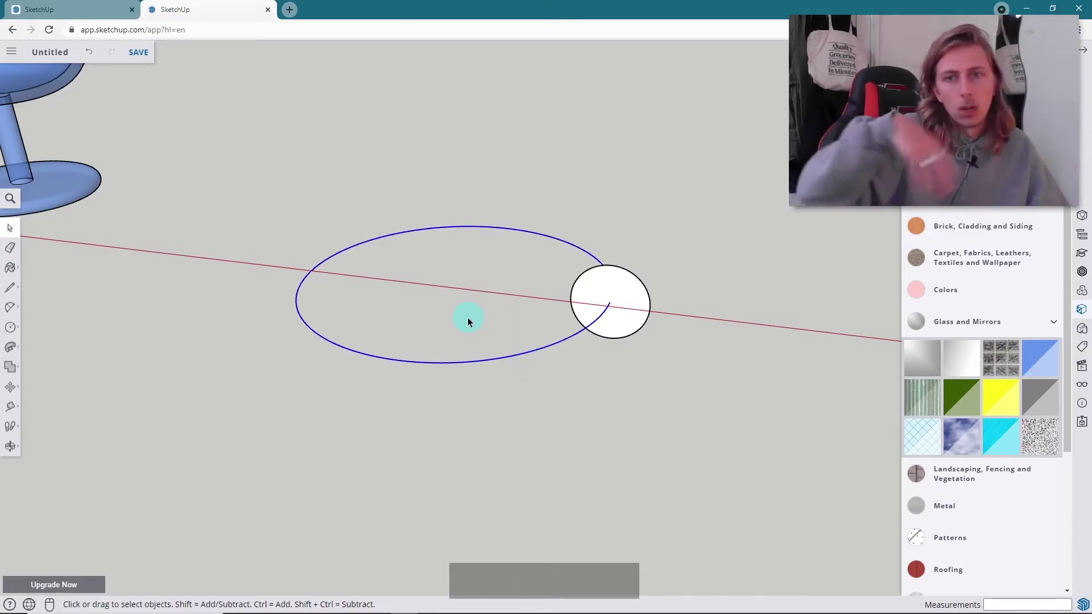
left_click(11, 348)
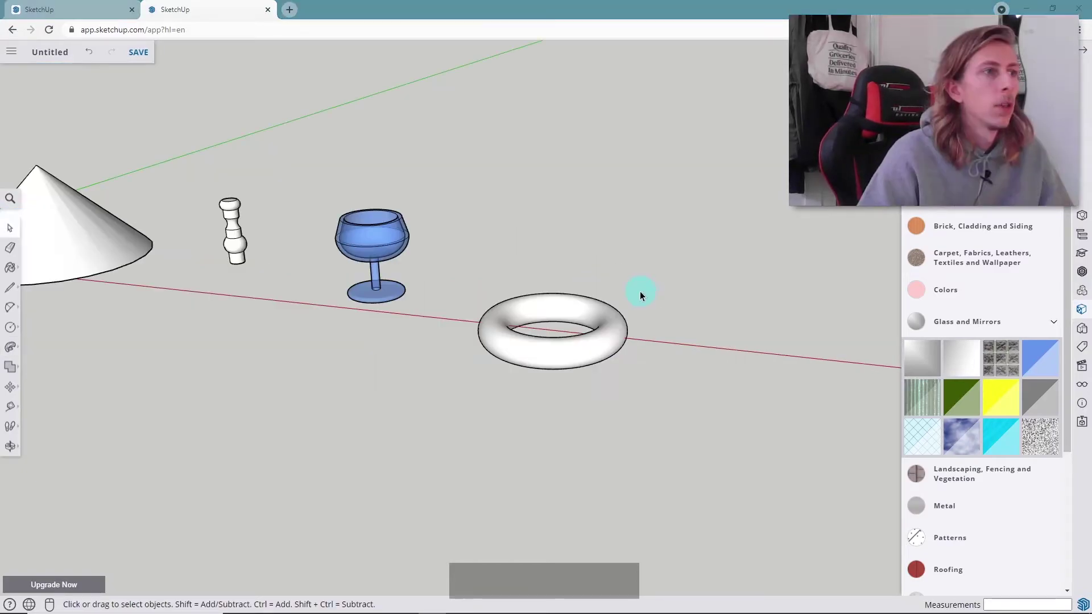
middle_click_drag(641, 293, 614, 302)
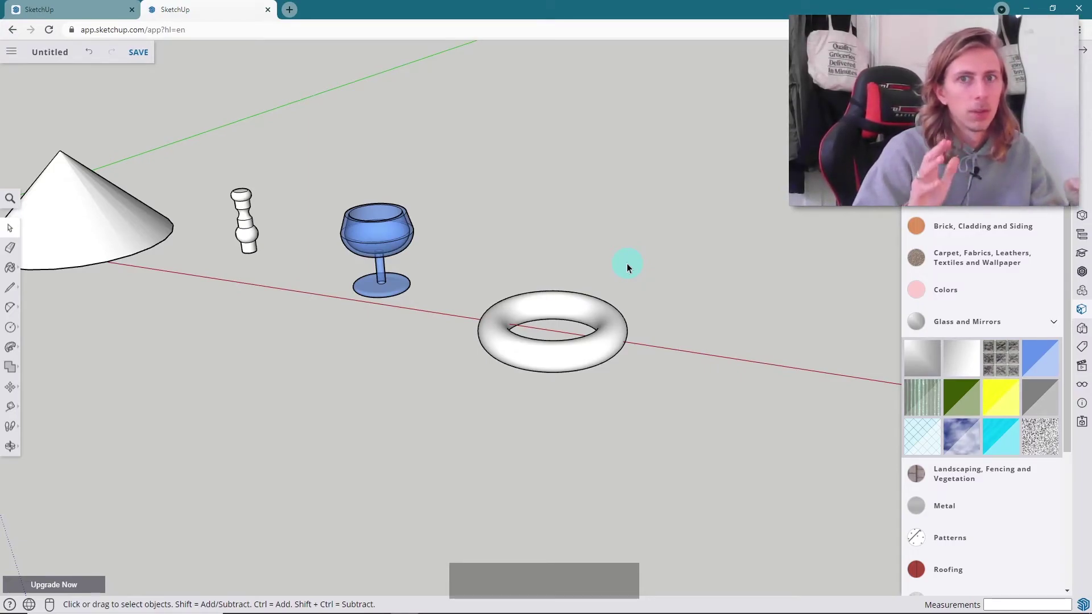
Examine the torus from several angles and distances alongside the other rounded shapes
scroll(607, 336, "up", 3)
middle_click_drag(607, 337, 460, 426)
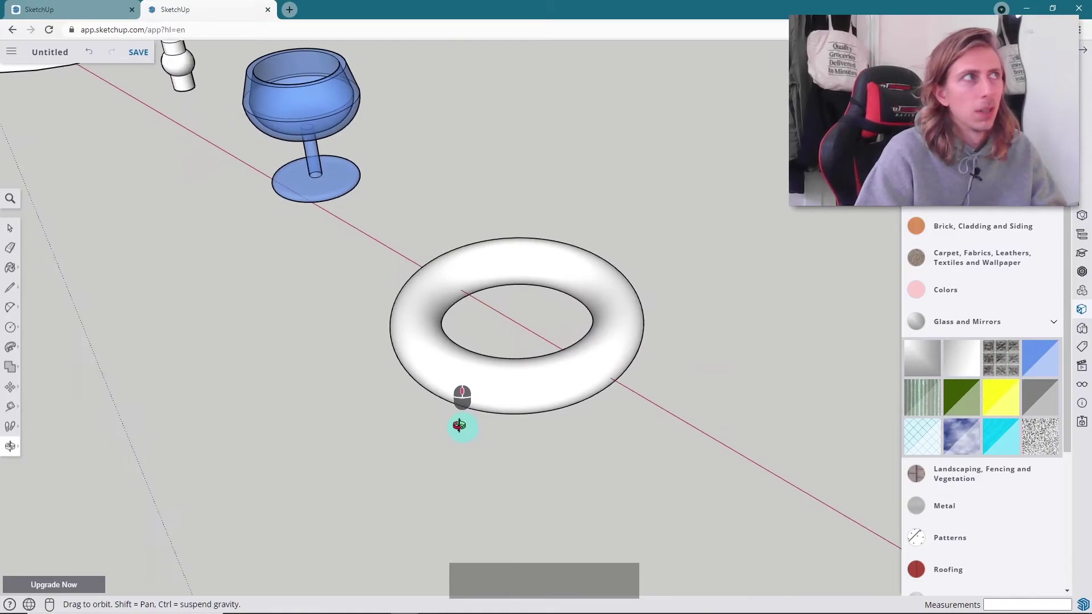
scroll(494, 422, "down", 4)
middle_click_drag(456, 325, 574, 274)
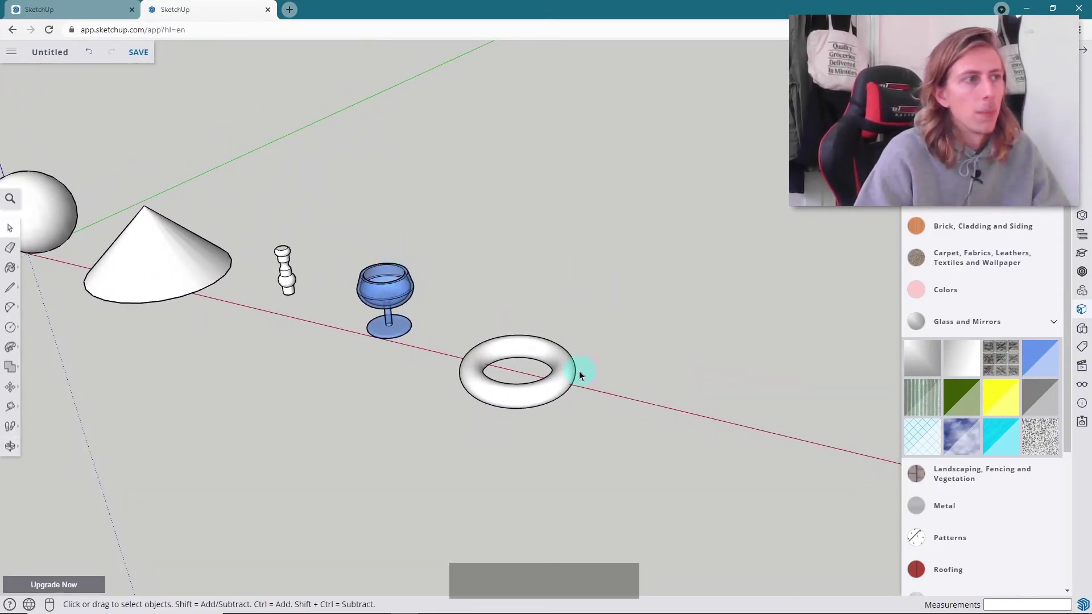
scroll(524, 422, "up", 5)
middle_click_drag(524, 295, 629, 196)
scroll(629, 290, "down", 6)
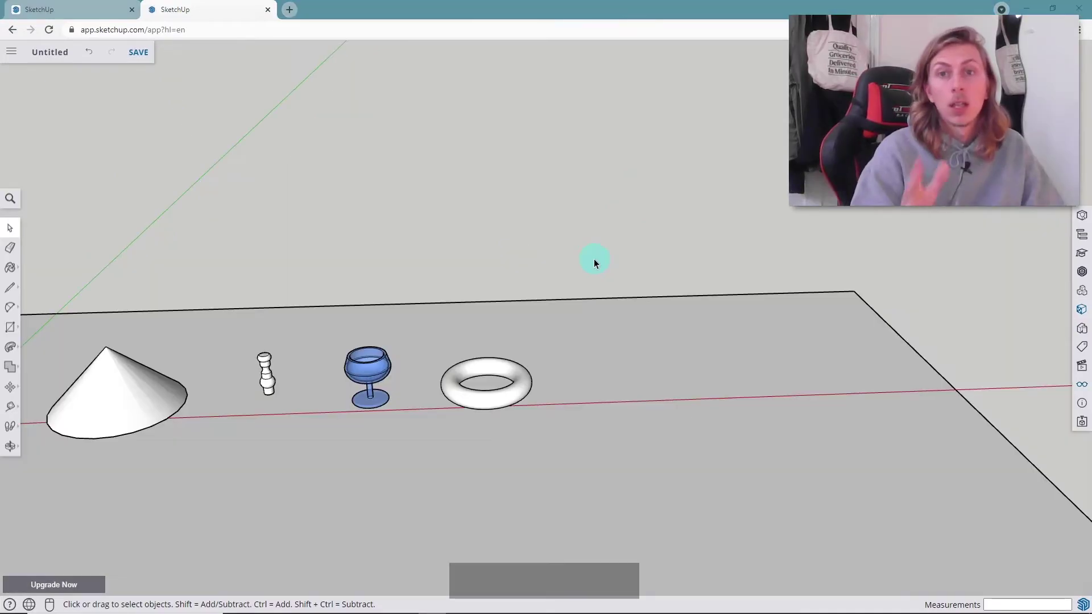
Draw an upright rectangle about 3.4 m by 3.0 m, perpendicular to the green axis, on the ground beyond the torus
middle_click_drag(594, 259, 682, 244)
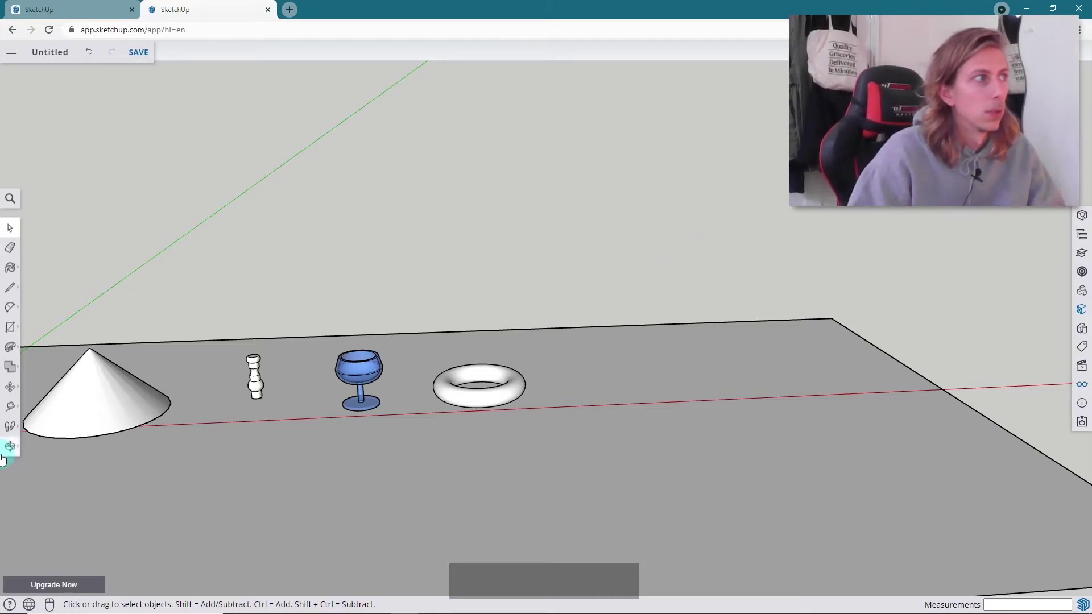
middle_click_drag(686, 331, 601, 327)
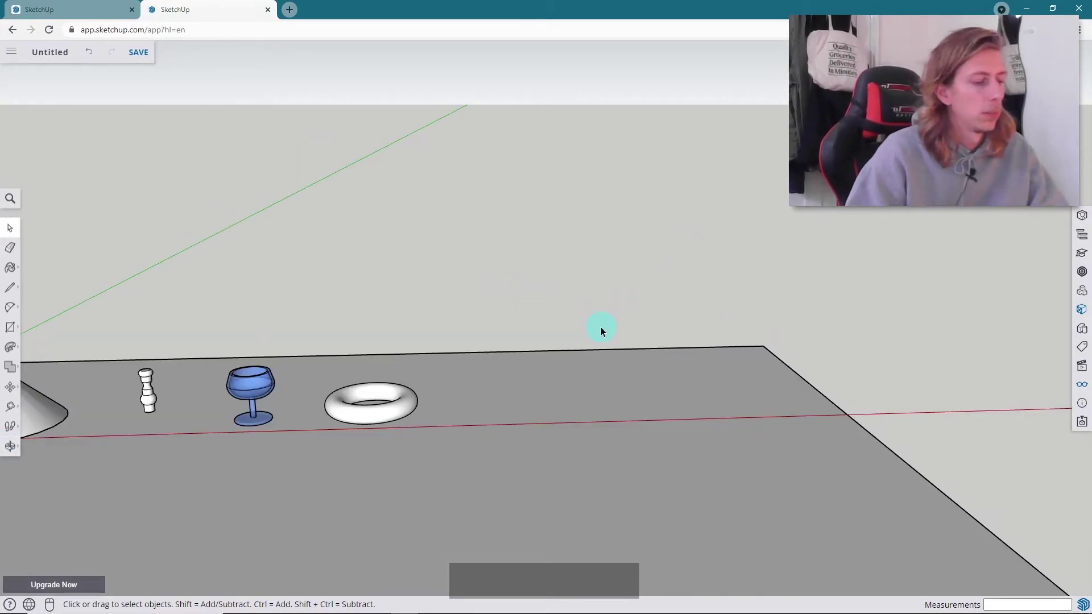
key("r")
left_click(481, 422)
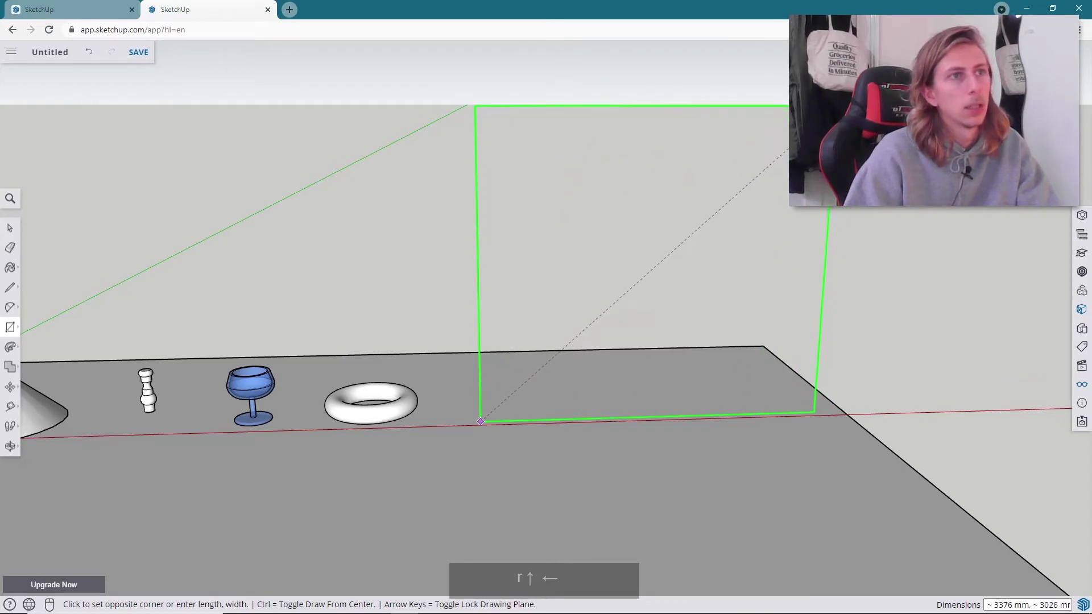
left_click(825, 102)
middle_click_drag(785, 258, 842, 267)
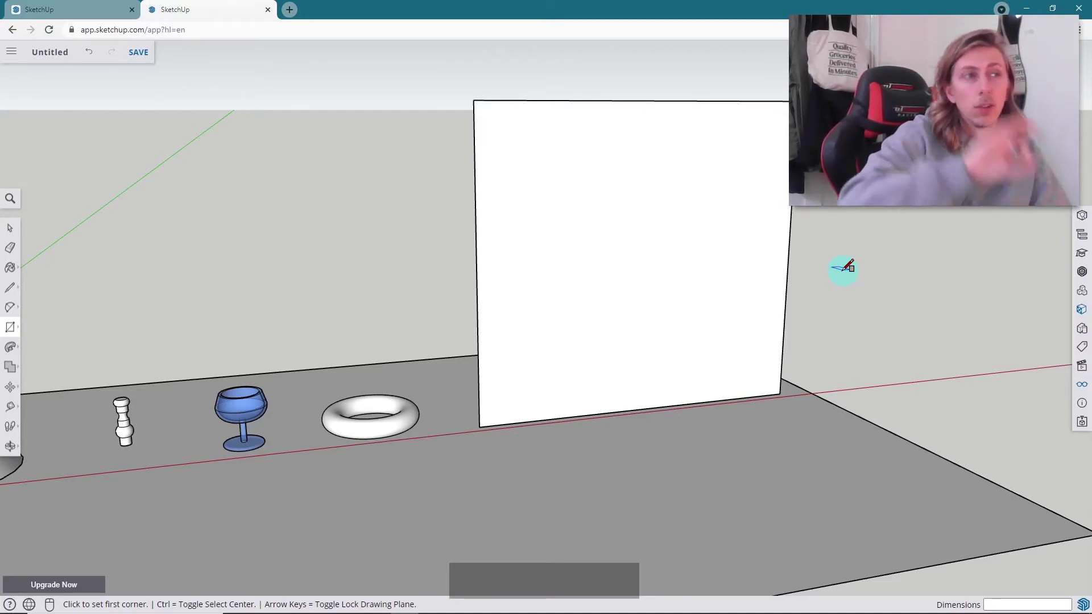
Draw four connected line segments on the upright rectangle, rising from its lower corner nearest the torus toward the opposite upper corner
scroll(790, 283, "up", 3)
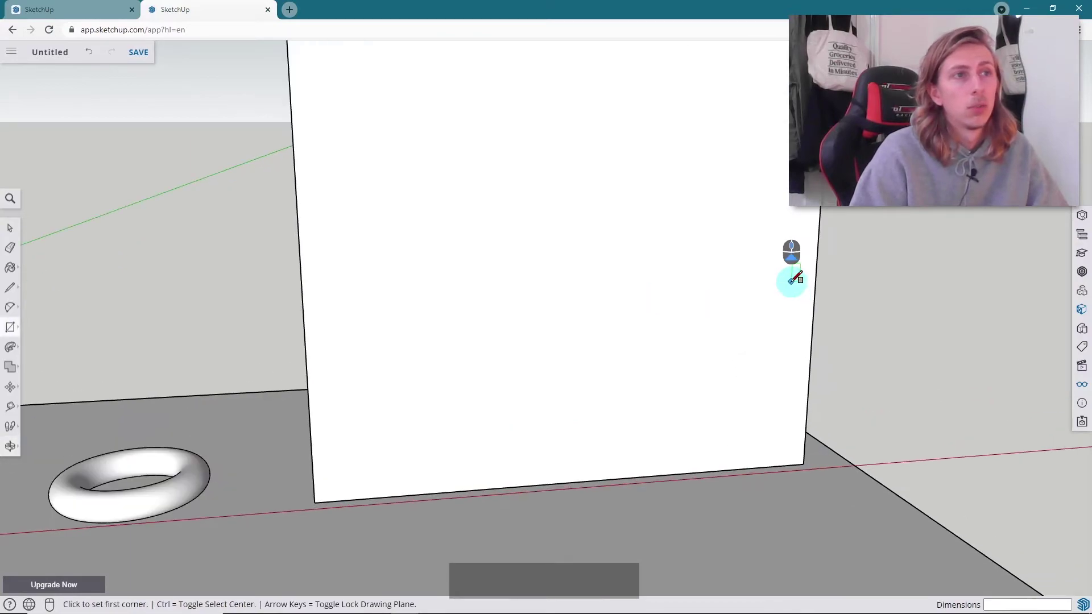
scroll(790, 283, "down", 3)
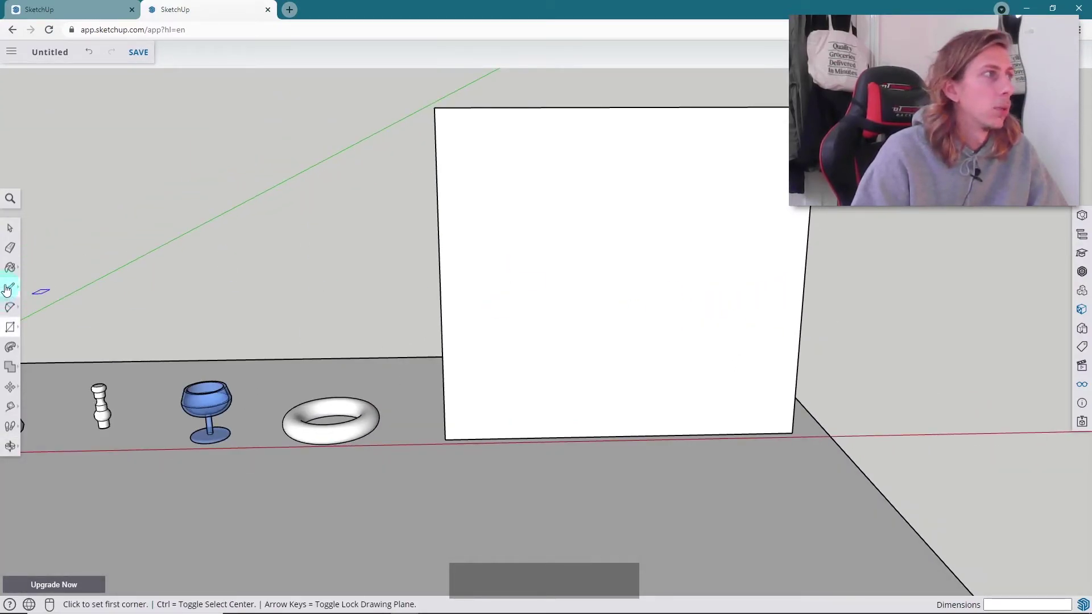
left_click(6, 290)
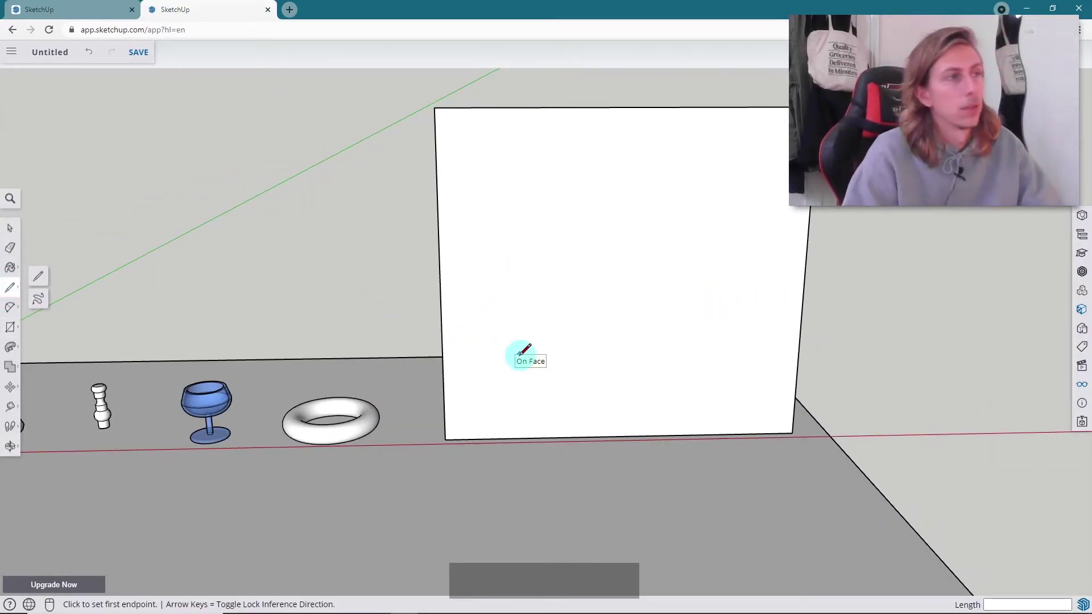
left_click(445, 439)
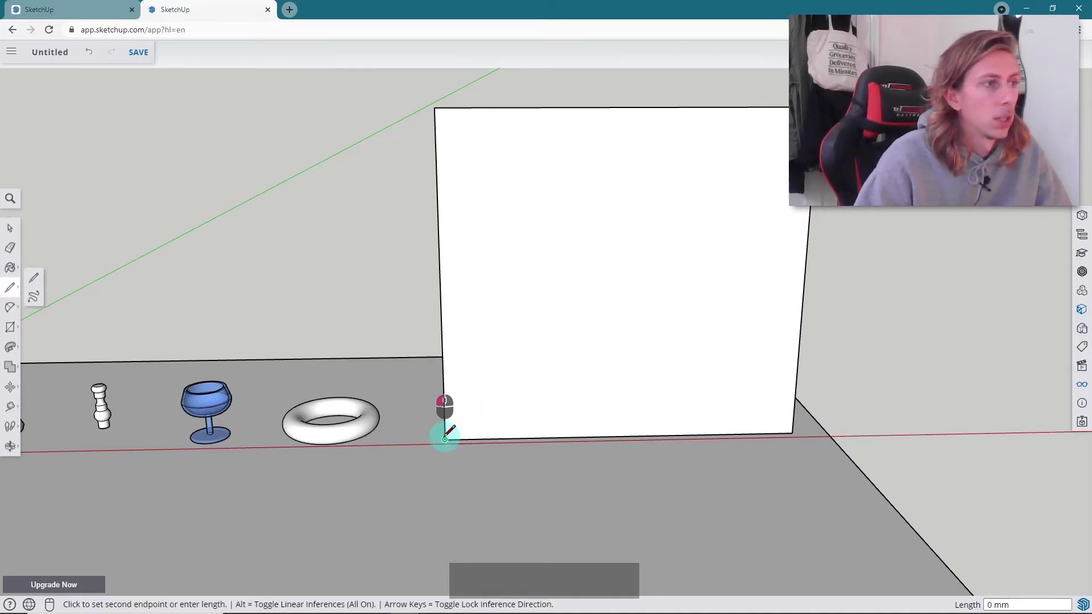
left_click(489, 318)
middle_click_drag(512, 292, 629, 342)
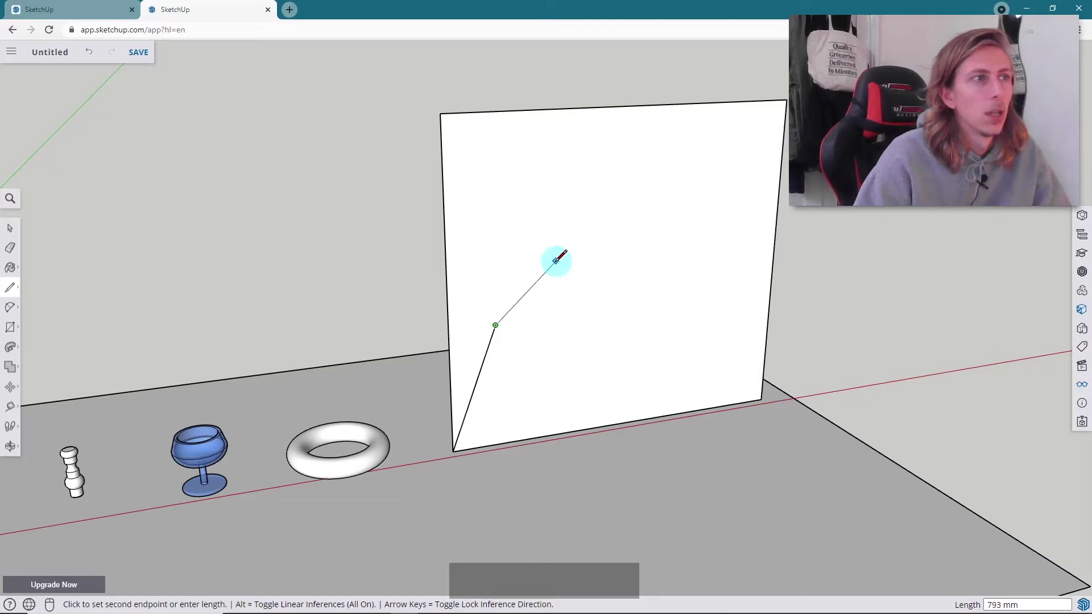
left_click(557, 239)
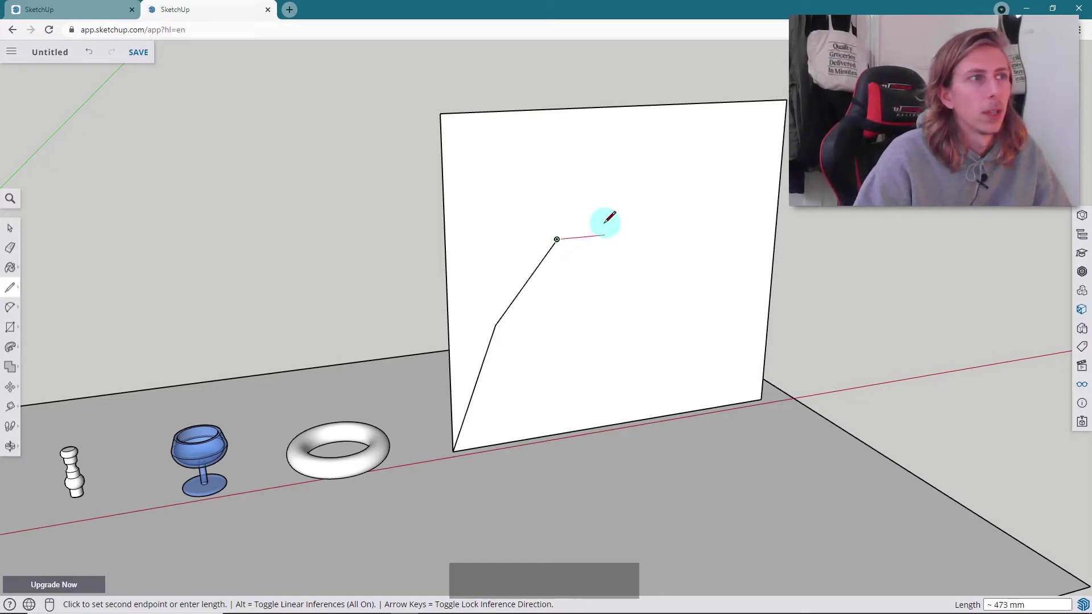
left_click(635, 215)
left_click(703, 155)
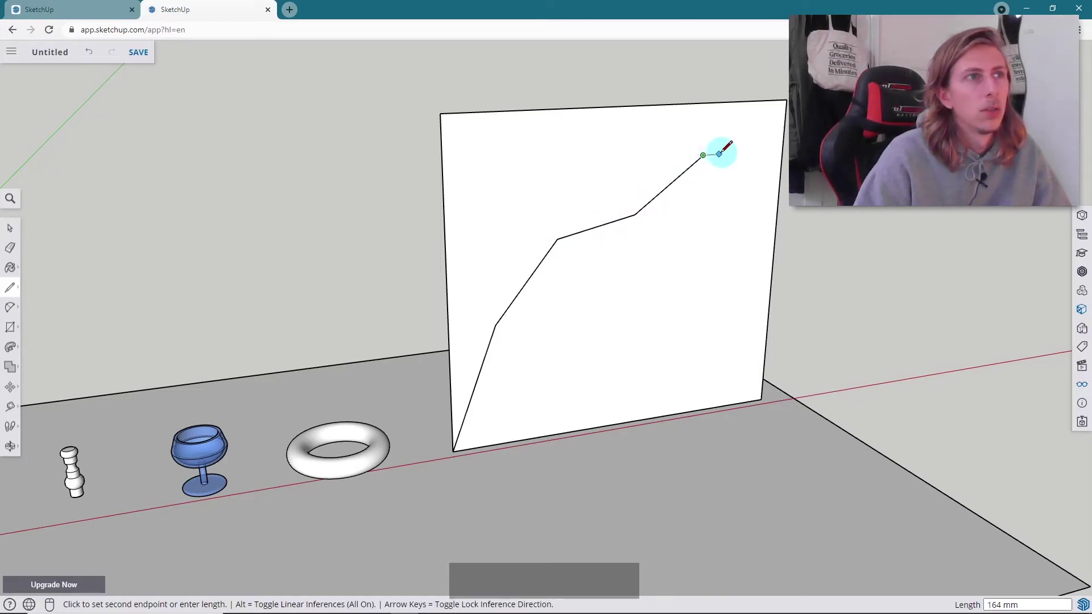
Continue the outline with five segments around the tip and back along the underside, closing it on the rectangle's bottom edge
scroll(730, 168, "up", 2)
left_click(723, 177)
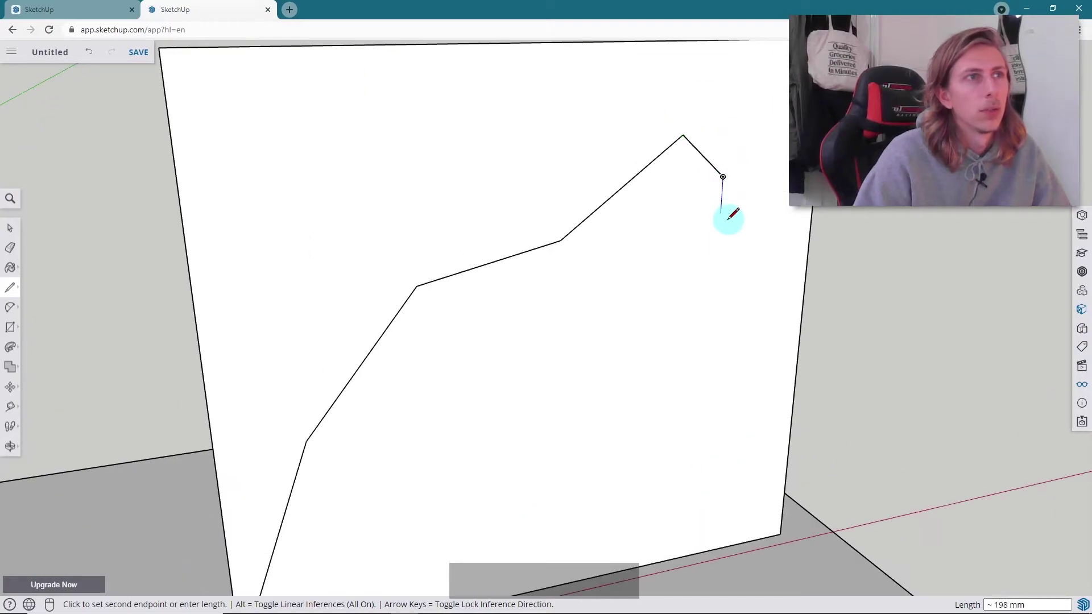
left_click(689, 300)
scroll(689, 300, "down", 3)
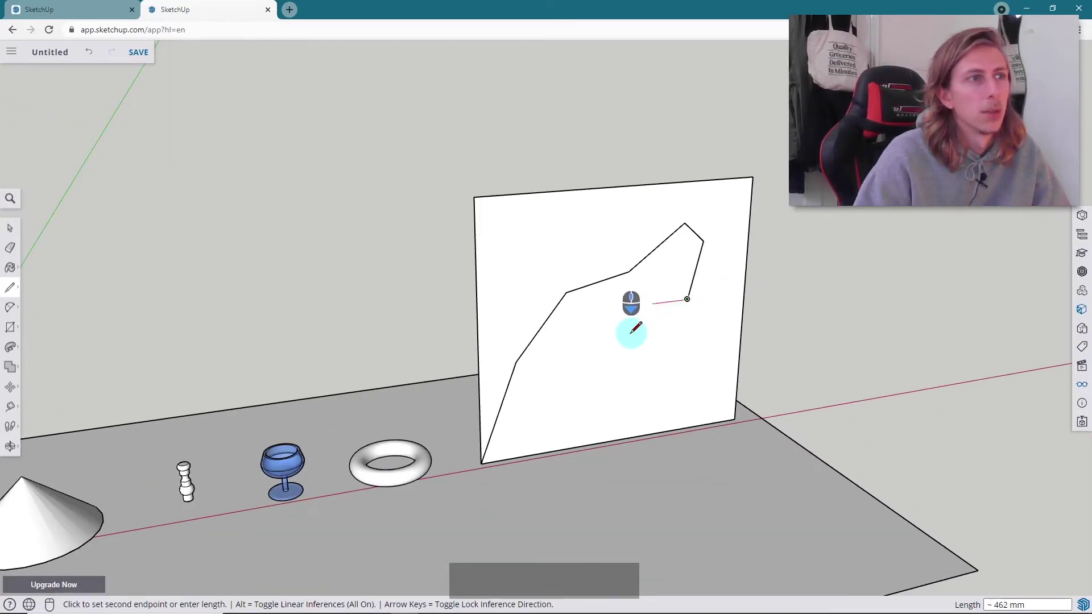
left_click(605, 382)
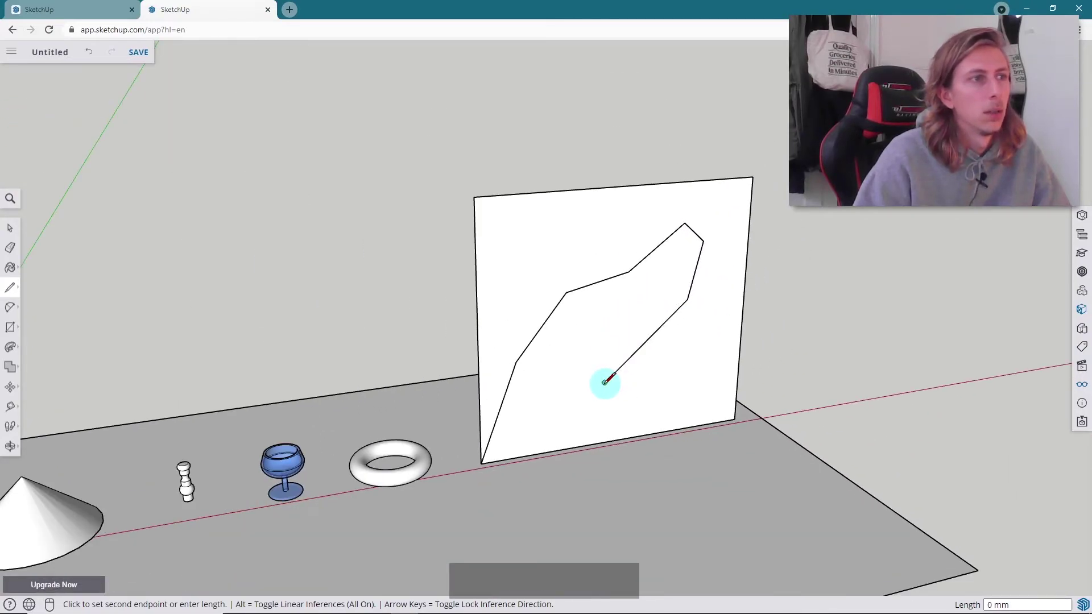
scroll(566, 376, "up", 3)
left_click(545, 374)
scroll(544, 374, "down", 3)
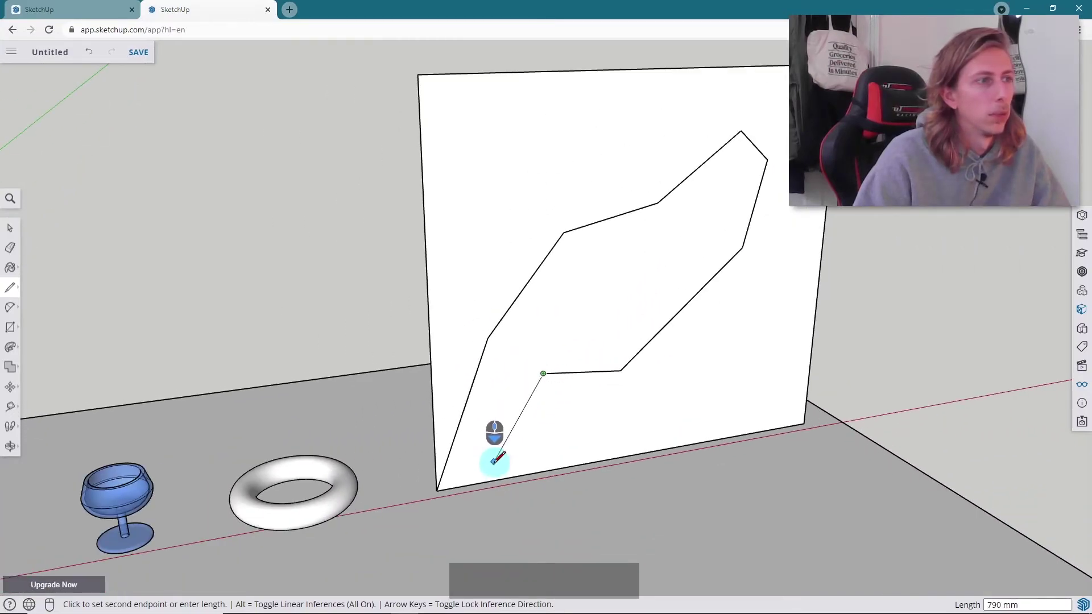
left_click(517, 477)
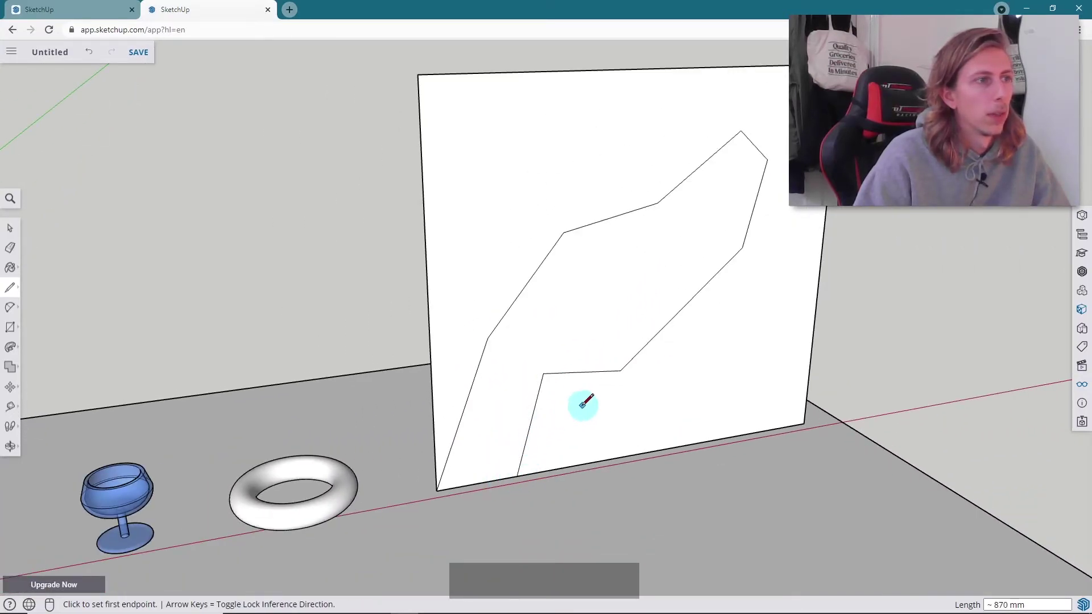
Select the area inside the outline to check that it forms a face separate from the surrounding rectangle
key("space")
left_click(619, 294)
mouse_move(618, 295)
middle_mouse_down()
mouse_move(787, 261)
mouse_move(650, 317)
middle_mouse_up()
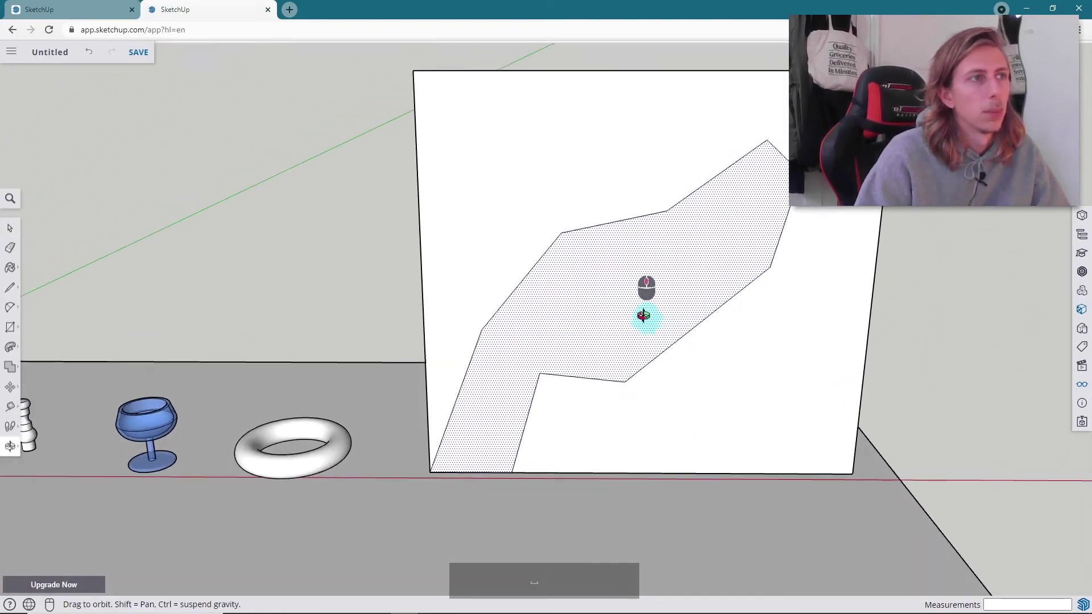
scroll(499, 292, "up", 3)
scroll(499, 292, "down", 3)
left_click(528, 191)
left_click(581, 290)
Draw outward arcs over the second and fourth upper segments of the outline, the first with a bulge of about 153 mm
left_click(11, 307)
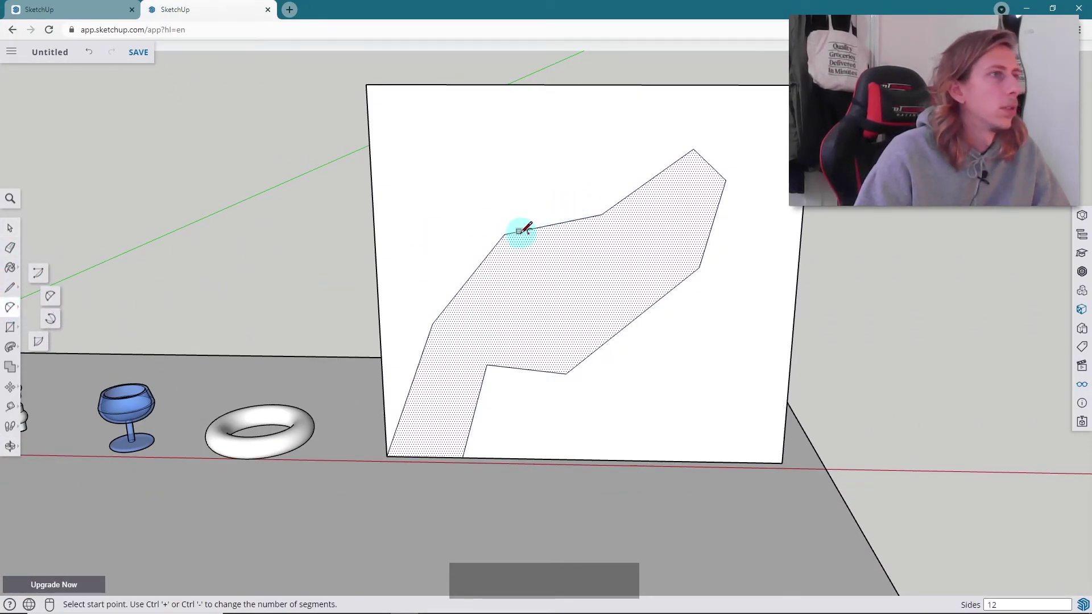
scroll(483, 213, "up", 3)
left_click(373, 389)
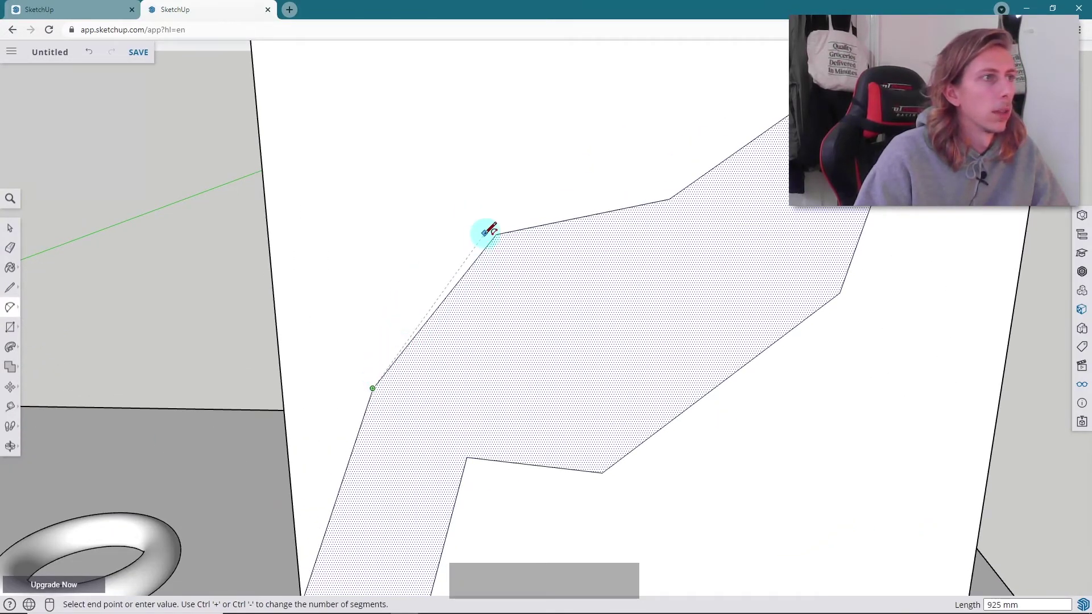
left_click(496, 234)
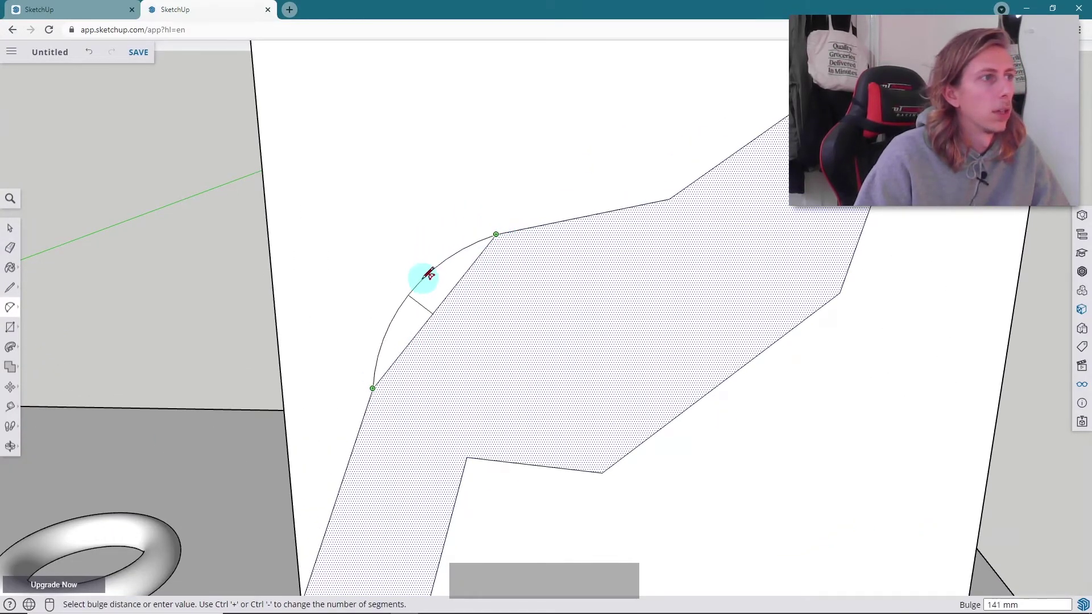
left_click(411, 290)
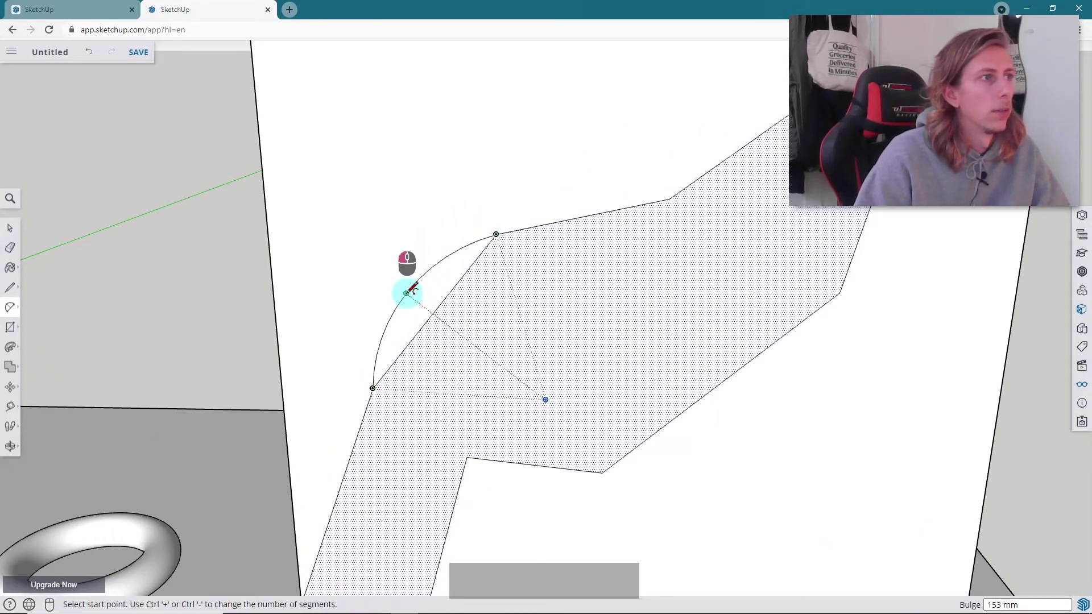
left_click(670, 199)
left_click(833, 82)
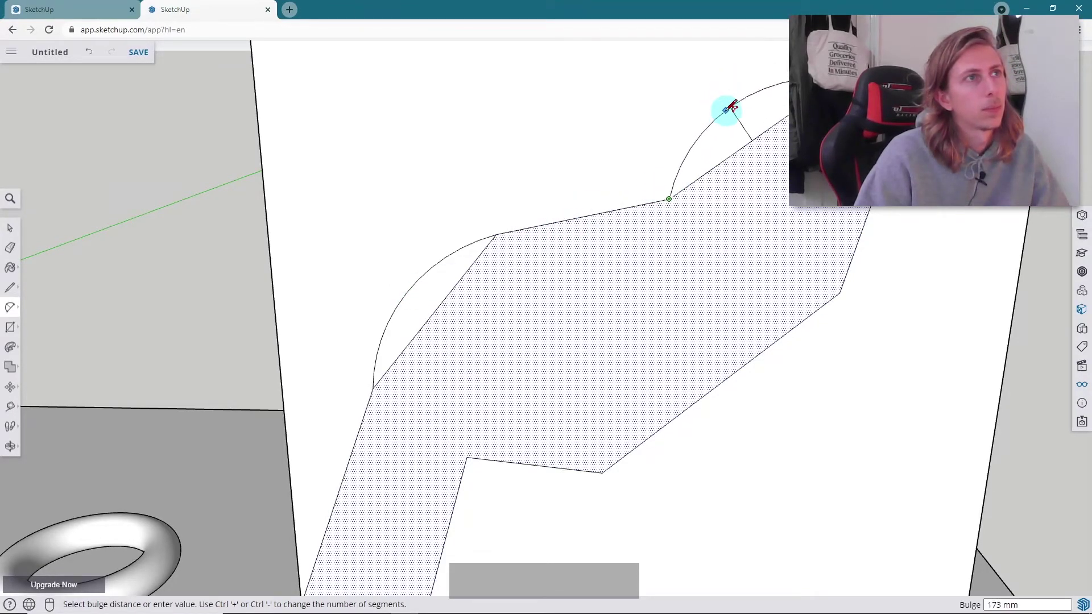
left_click(738, 106)
scroll(680, 178, "down", 3)
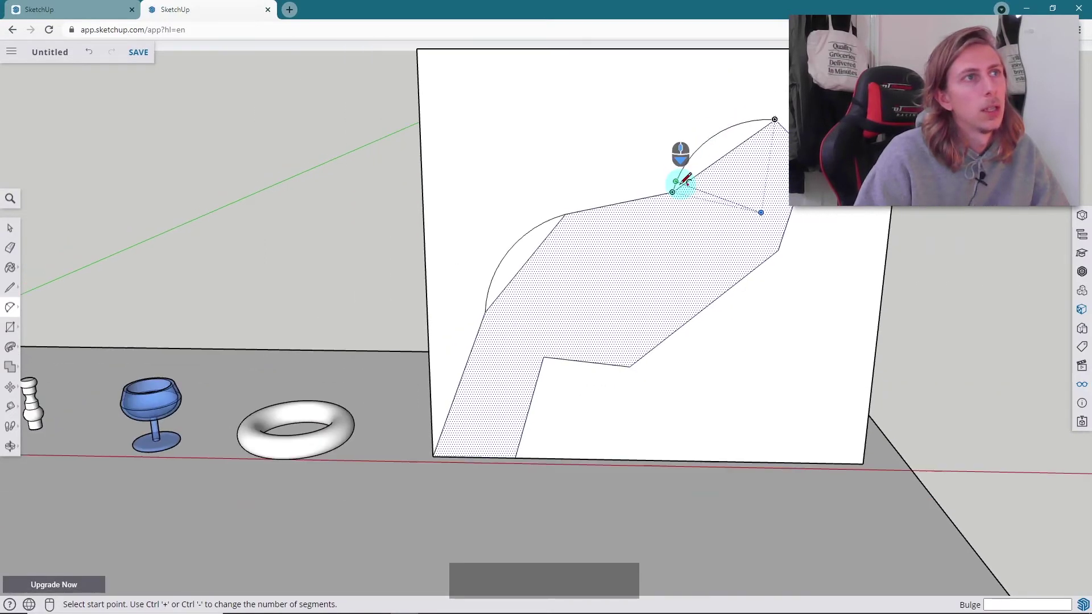
Bridge the two upper arcs with a third arc over the segment between them, with a bulge of about 80 mm
scroll(673, 151, "up", 6)
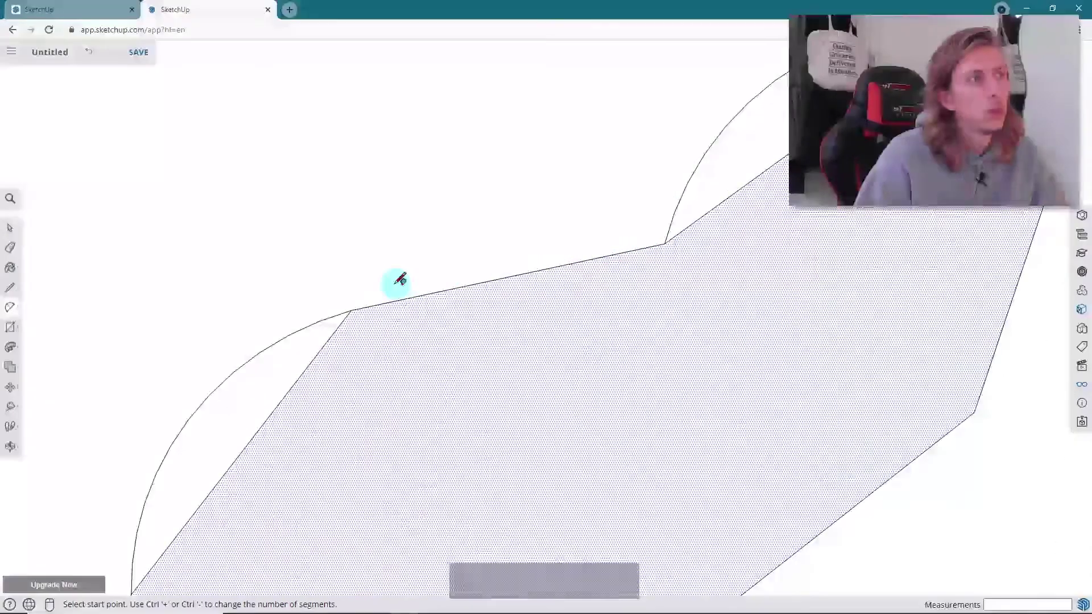
left_click(352, 311)
scroll(444, 284, "up", 1)
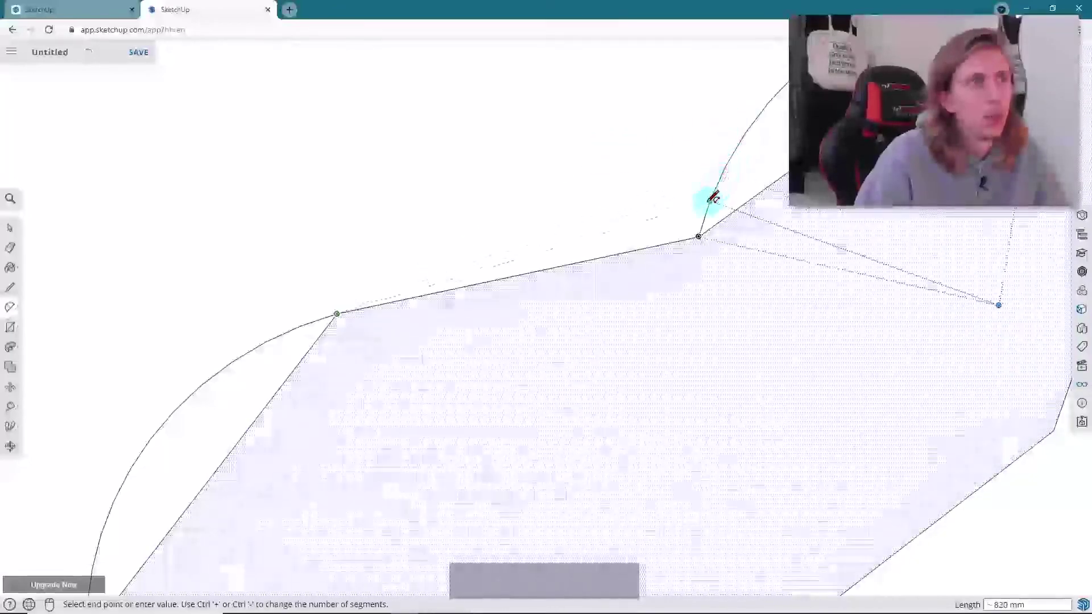
scroll(699, 210, "down", 3)
left_click(717, 181)
left_click(642, 175)
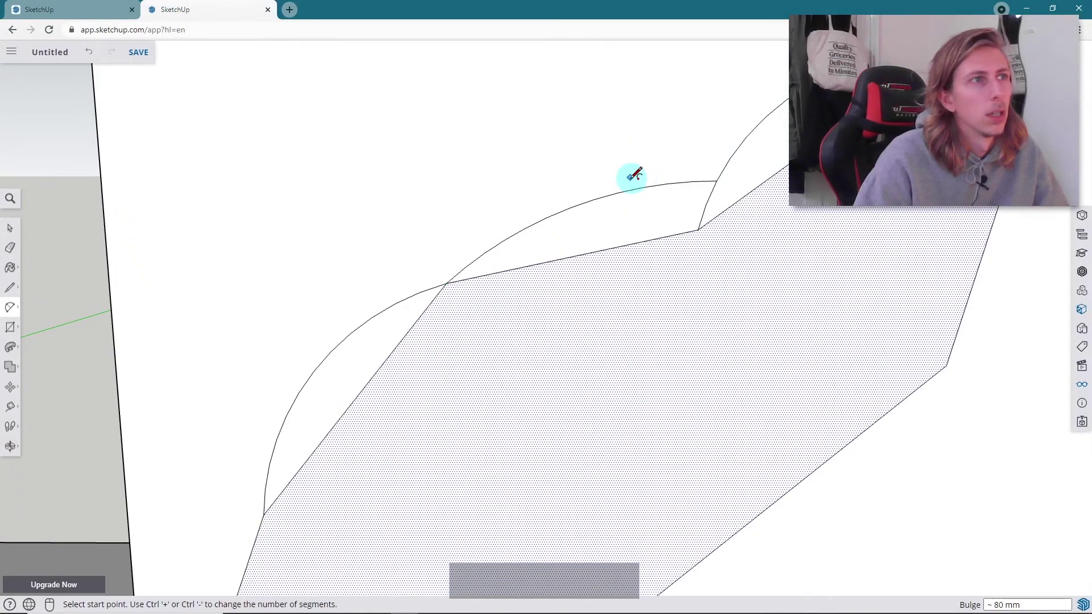
Draw an outward arc around the profile's tip, from its topmost corner to the start of the long underside edge
scroll(468, 135, "down", 5)
scroll(751, 170, "up", 3)
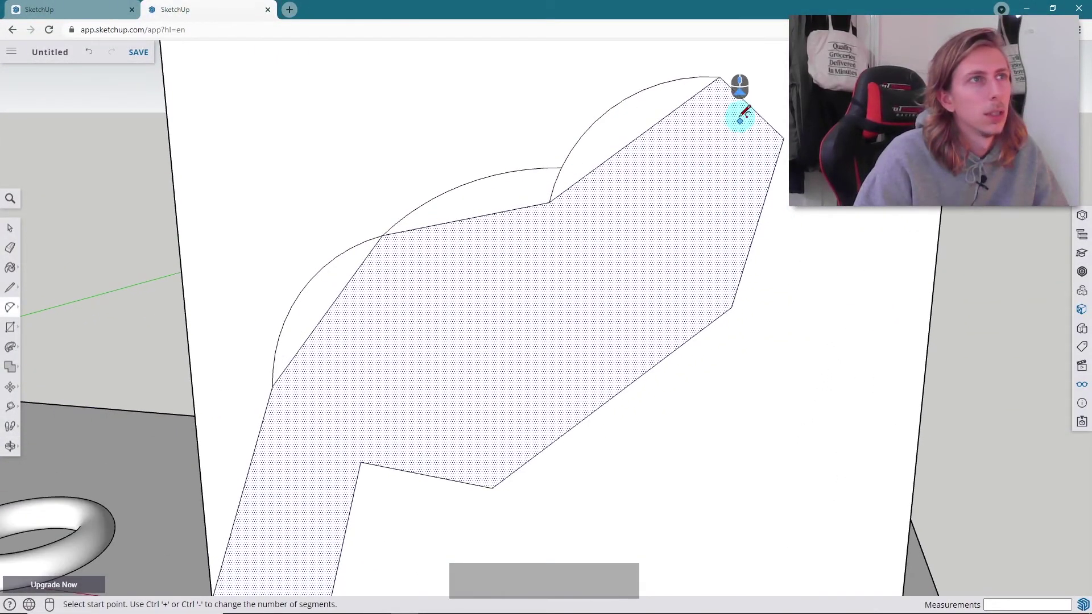
left_click(720, 77)
left_click(731, 307)
left_click(834, 237)
Draw a shallow arc from the inner corner of the stem to a point along the long underside edge
scroll(837, 228, "down", 4)
scroll(785, 244, "up", 4)
scroll(791, 225, "down", 1)
scroll(572, 387, "up", 3)
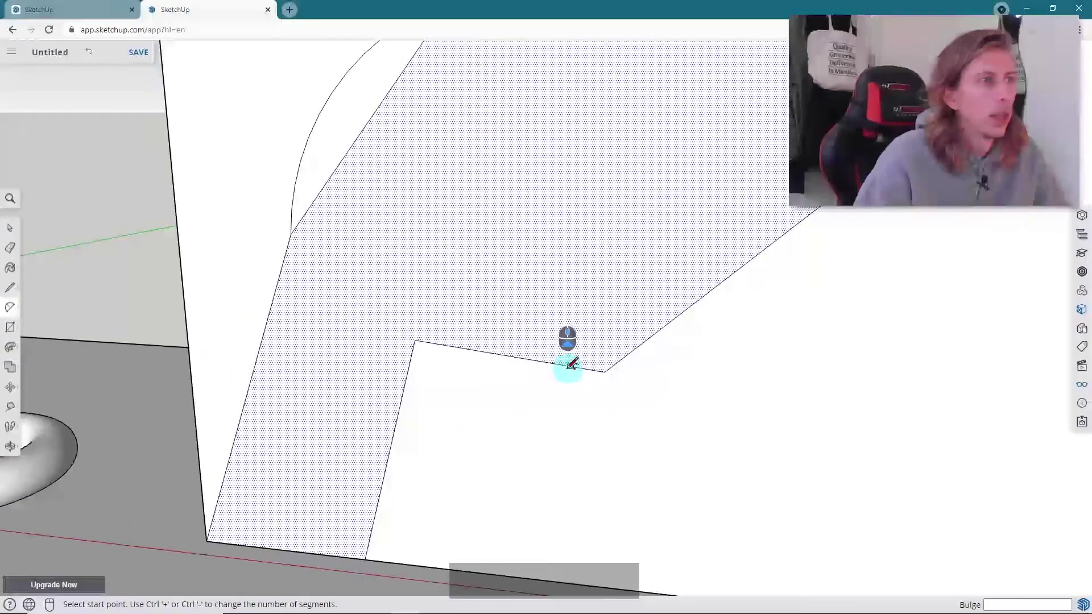
left_click(415, 339)
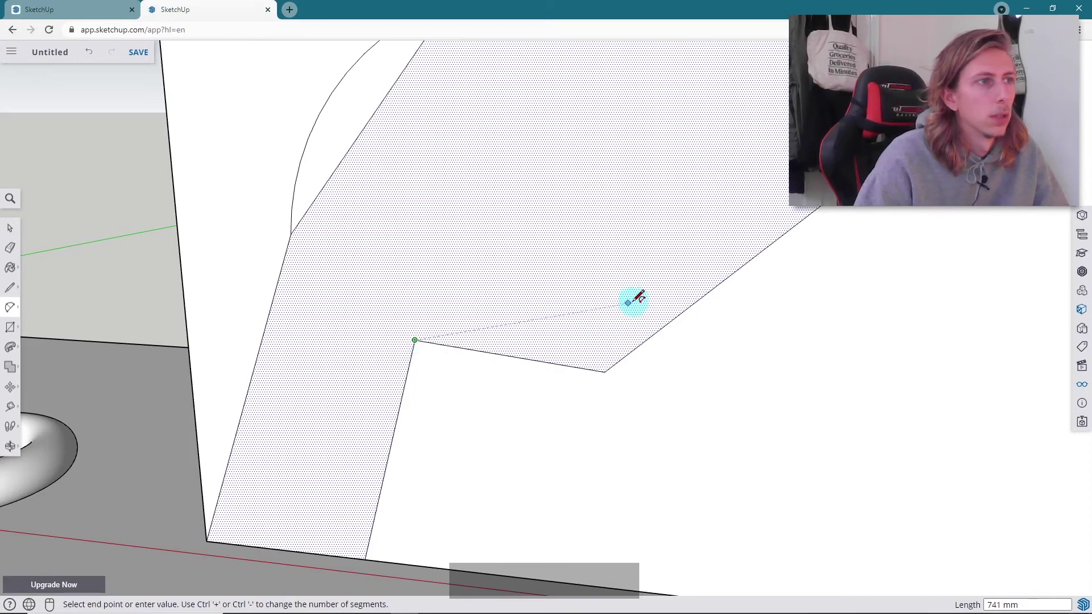
left_click(750, 259)
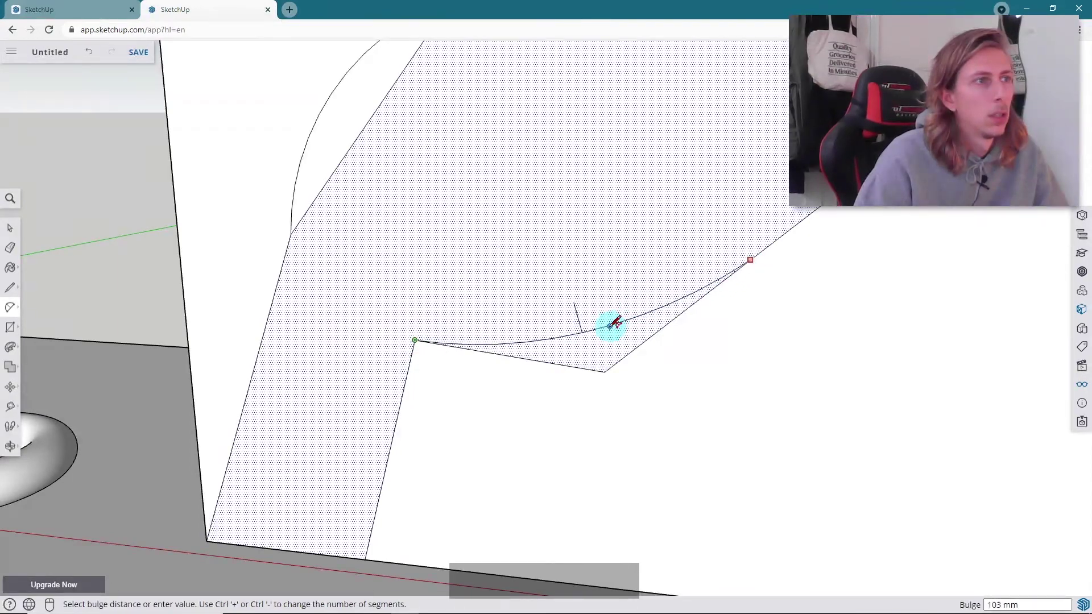
left_click(617, 317)
Draw an arc from the stem's inner corner to the rectangle's bottom edge, curving into the stem to narrow it
scroll(658, 275, "down", 3)
middle_click_drag(659, 275, 515, 351)
scroll(514, 351, "up", 2)
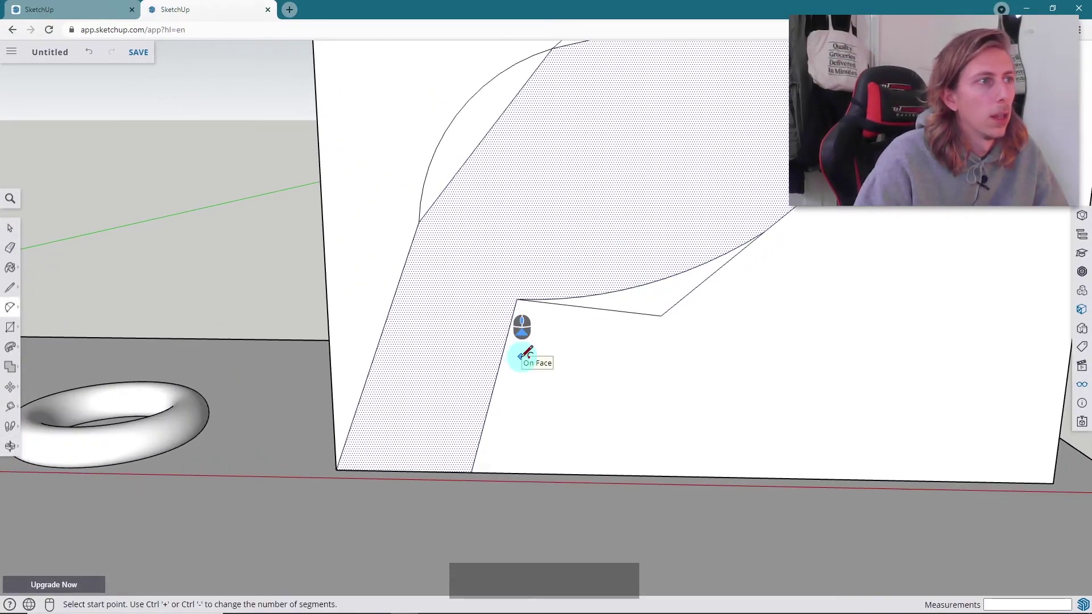
left_click(517, 299)
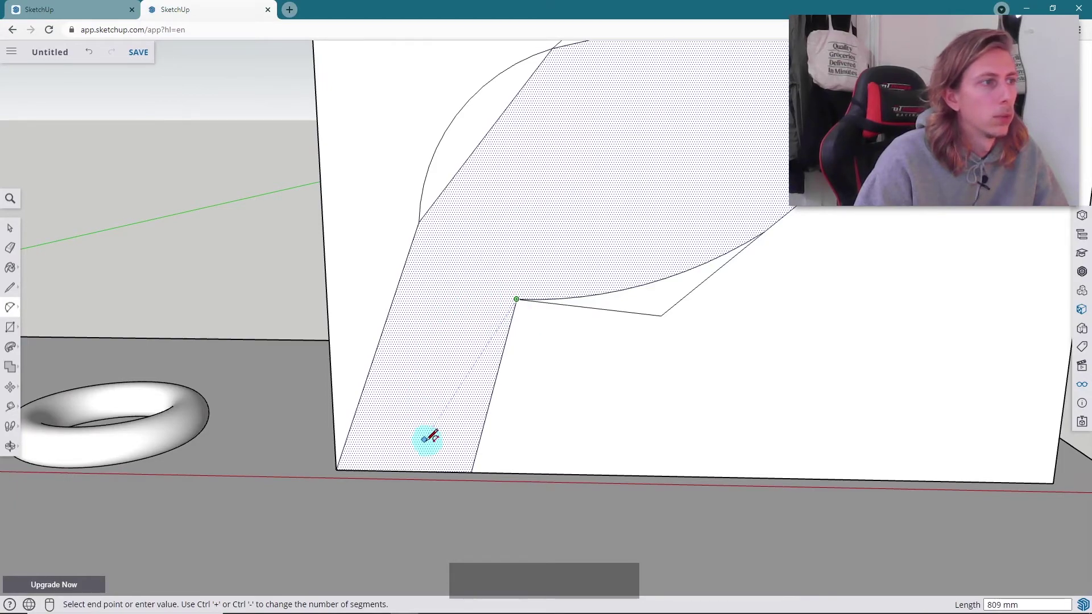
left_click(438, 472)
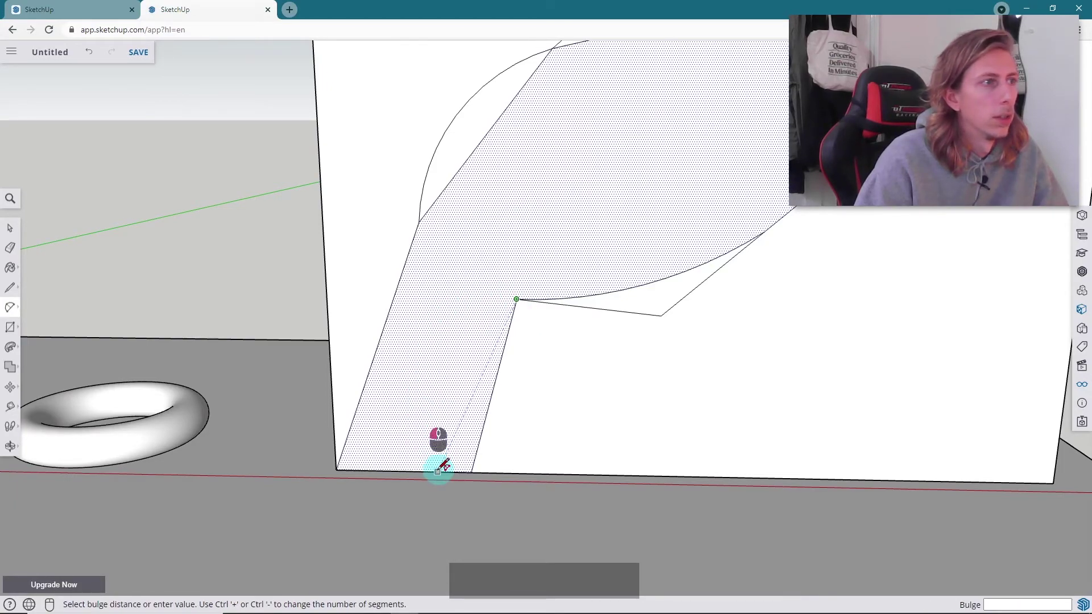
left_click(441, 319)
Erase the straight stem segment and the leftover underside segments replaced by the two lower arcs
middle_click_drag(442, 320, 489, 384)
key("space")
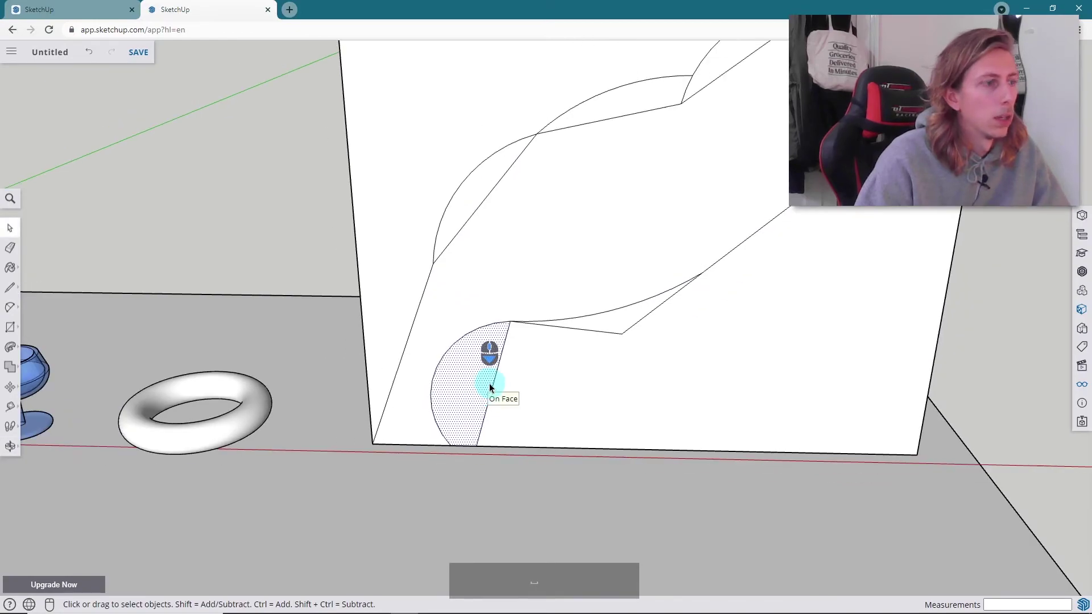
key("e")
left_click(499, 370)
left_click_drag(599, 336, 636, 330)
scroll(559, 384, "down", 3)
scroll(761, 181, "up", 3)
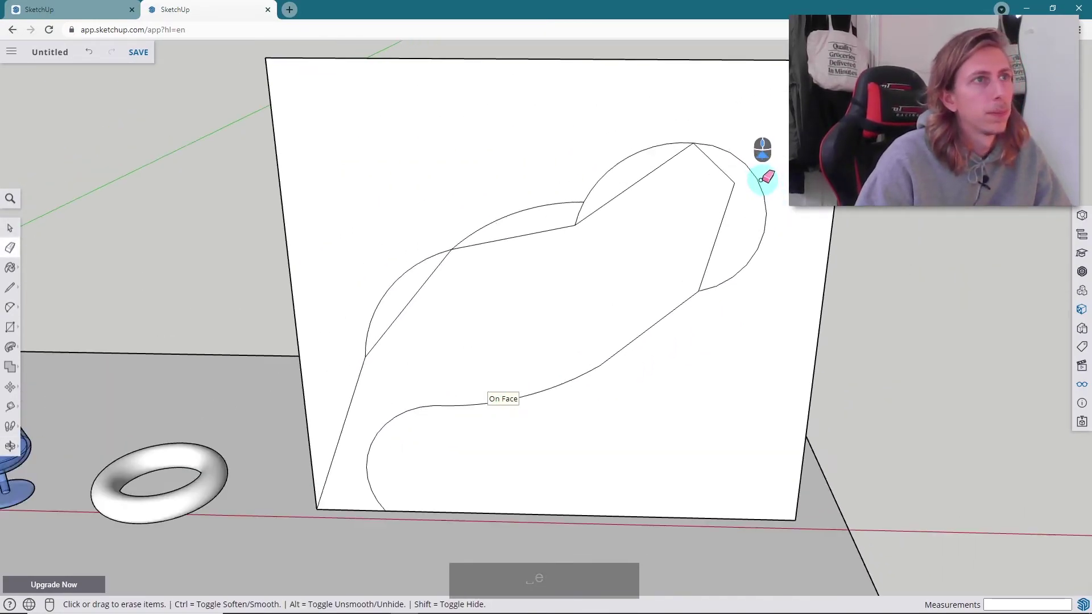
Erase the leftover straight segments inside the arcs at the tip and along the upper side of the profile
scroll(763, 178, "up", 2)
mouse_move(724, 188)
left_mouse_down()
mouse_move(639, 163)
mouse_move(562, 231)
mouse_move(550, 224)
mouse_move(497, 256)
left_mouse_up()
left_click(397, 280)
scroll(390, 285, "down", 4)
Select the cleaned-up profile face to check that it is one continuous area
key("space")
left_click(509, 323)
middle_click_drag(509, 322, 552, 334)
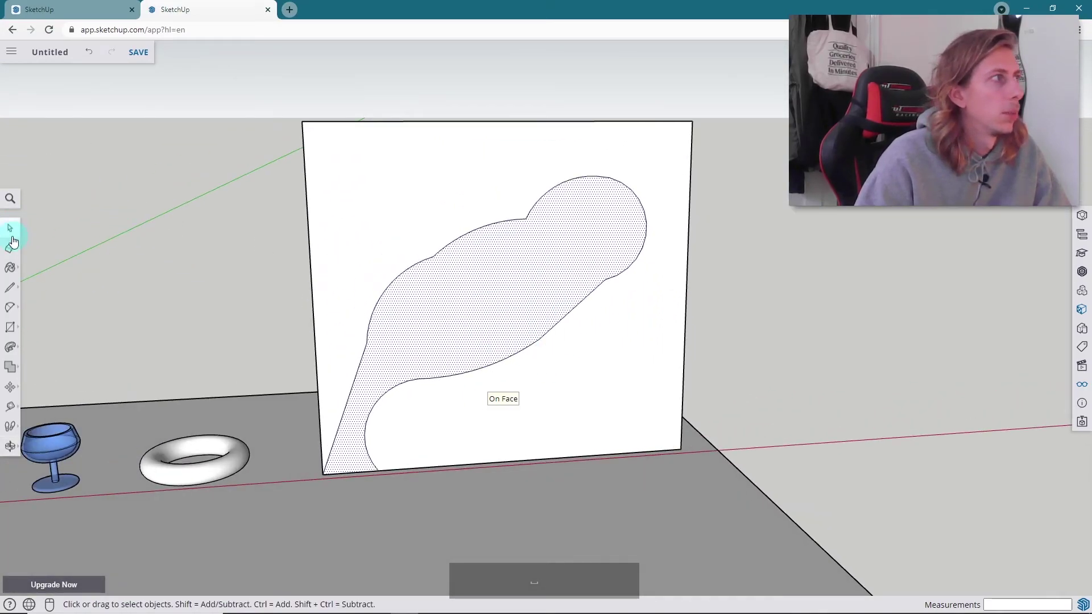
middle_click_drag(554, 139, 545, 189)
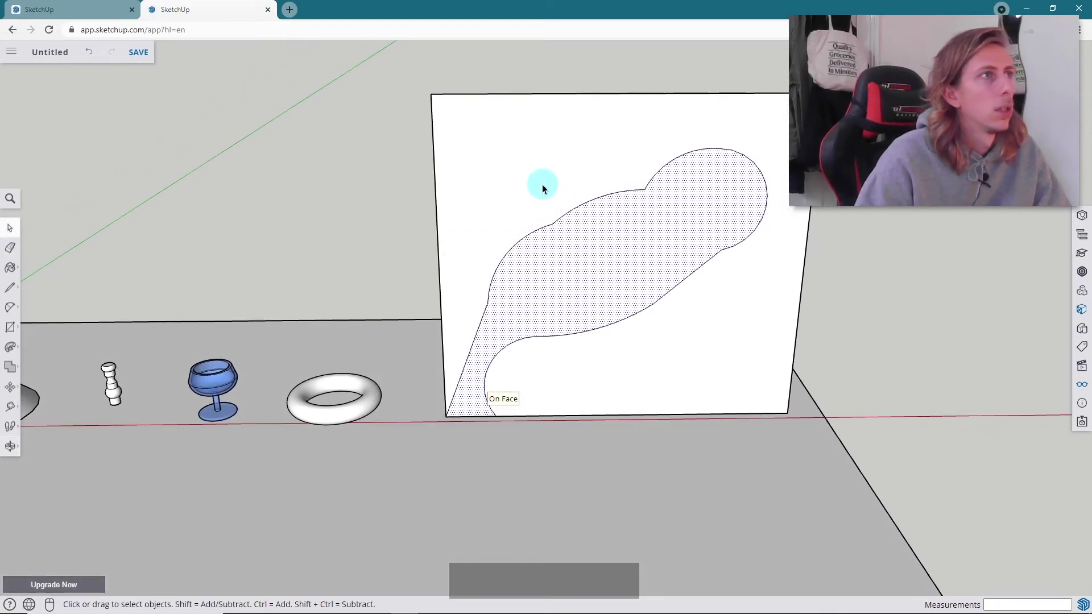
Erase the upright rectangle's remaining outer edges so that only the curved profile is left standing on the ground
key("e")
mouse_move(472, 109)
left_mouse_down()
mouse_move(469, 92)
mouse_move(439, 114)
mouse_move(432, 105)
left_mouse_up()
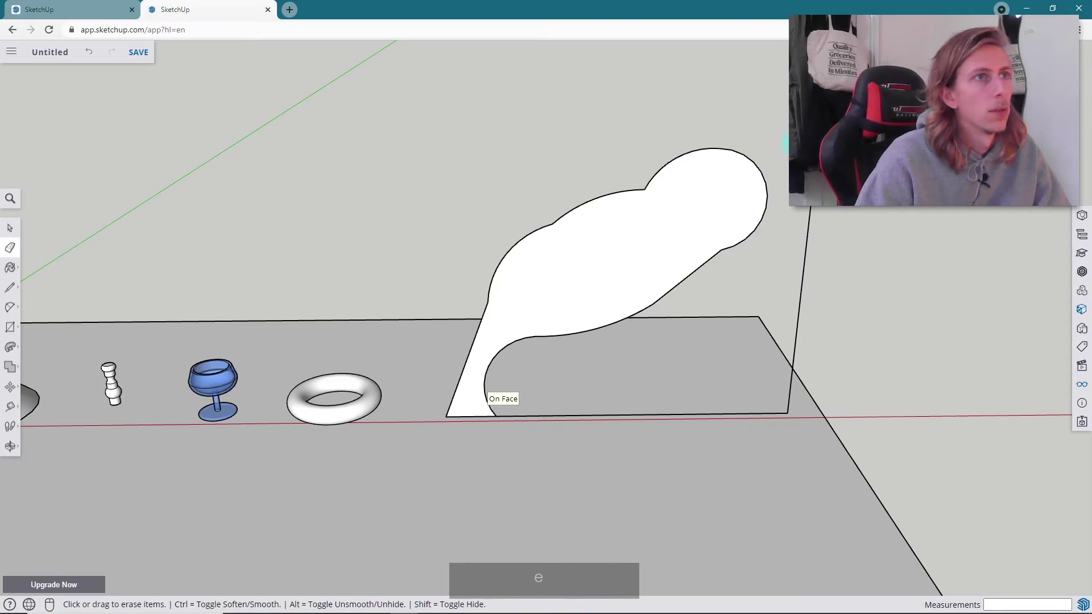
mouse_move(791, 369)
left_mouse_down()
mouse_move(724, 390)
mouse_move(727, 416)
left_mouse_up()
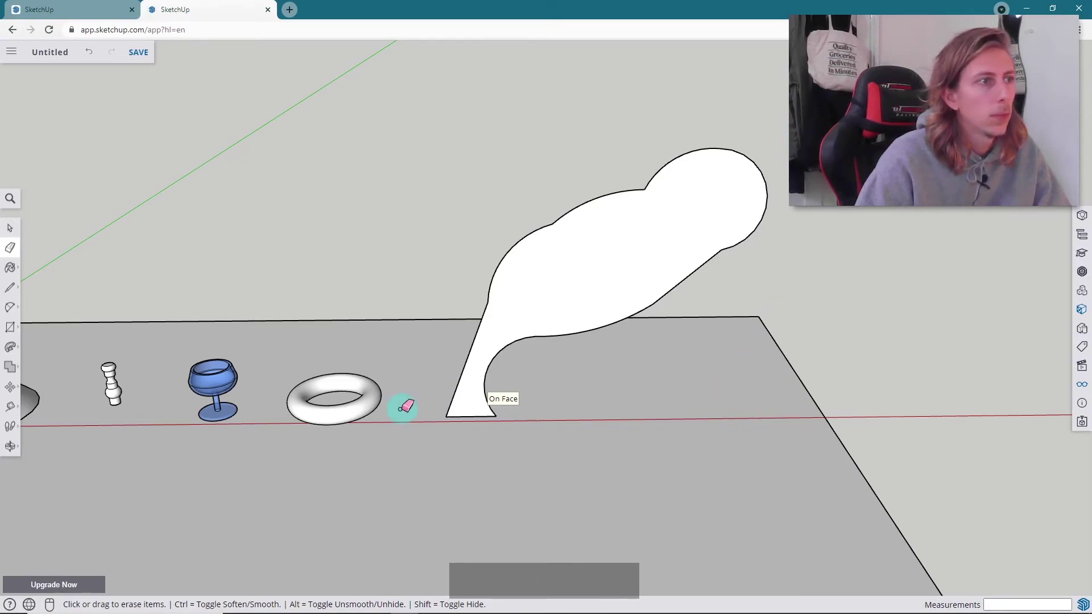
Erase the profile's short bottom edge on the ground so that only the open curved outline is left as a path
middle_click_drag(390, 402, 3, 278)
left_click(8, 288)
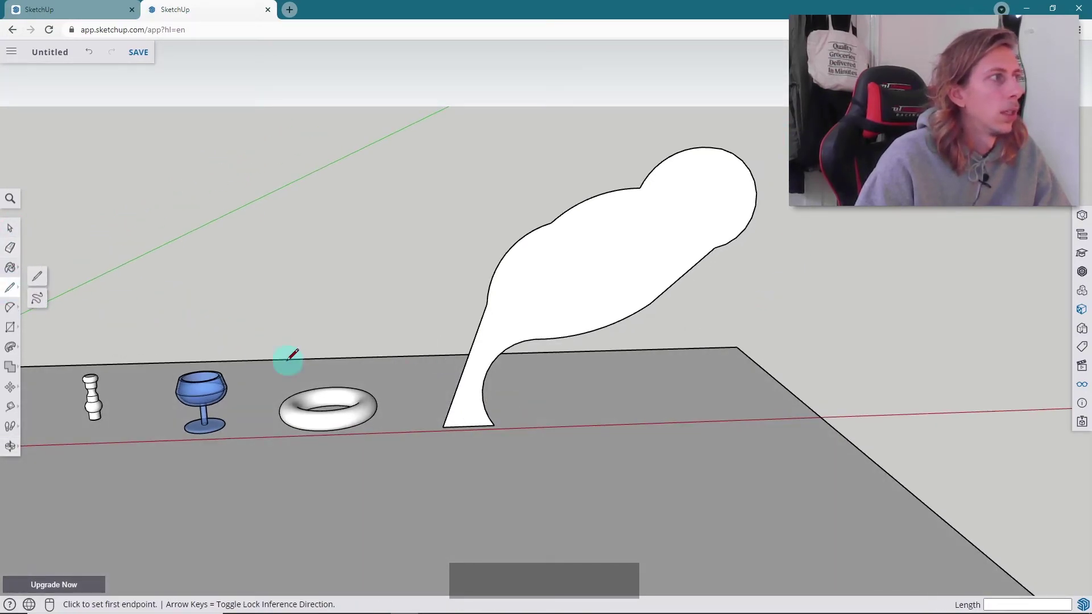
scroll(451, 414, "up", 3)
key("e")
scroll(443, 412, "up", 2)
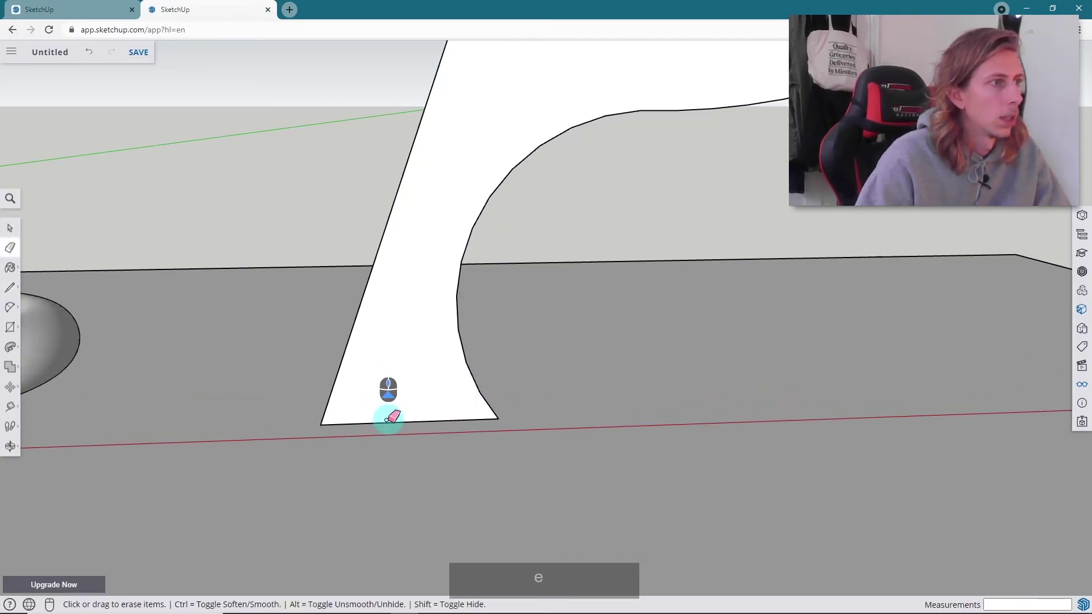
left_click(389, 422)
middle_click_drag(389, 405, 415, 284)
scroll(459, 302, "up", 4)
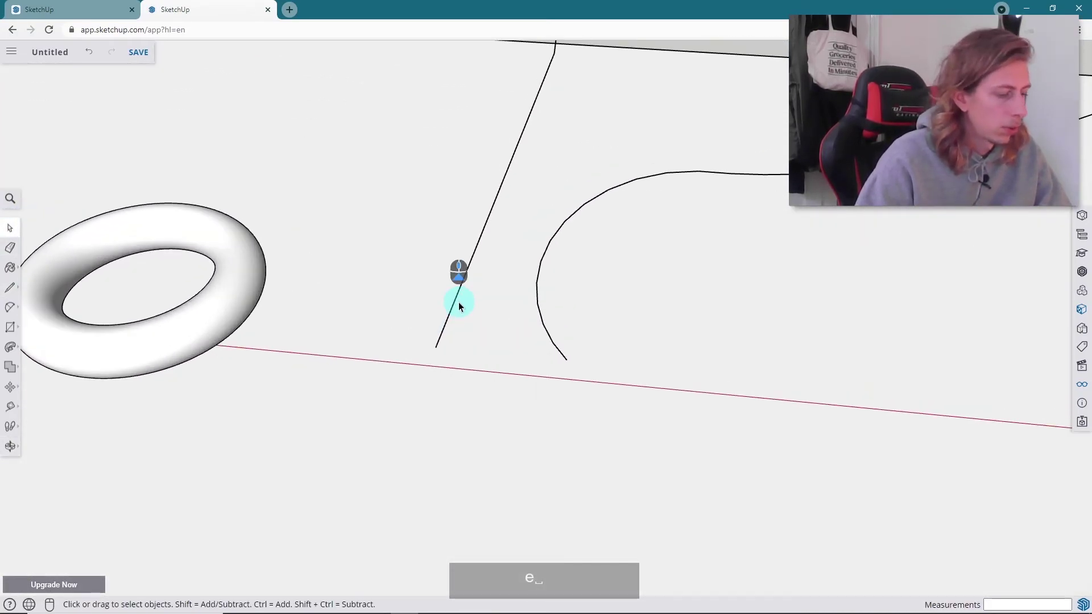
Draw a circle with a radius of about 25 mm on the ground, centred on the lower end of the straight edge
left_click(14, 314)
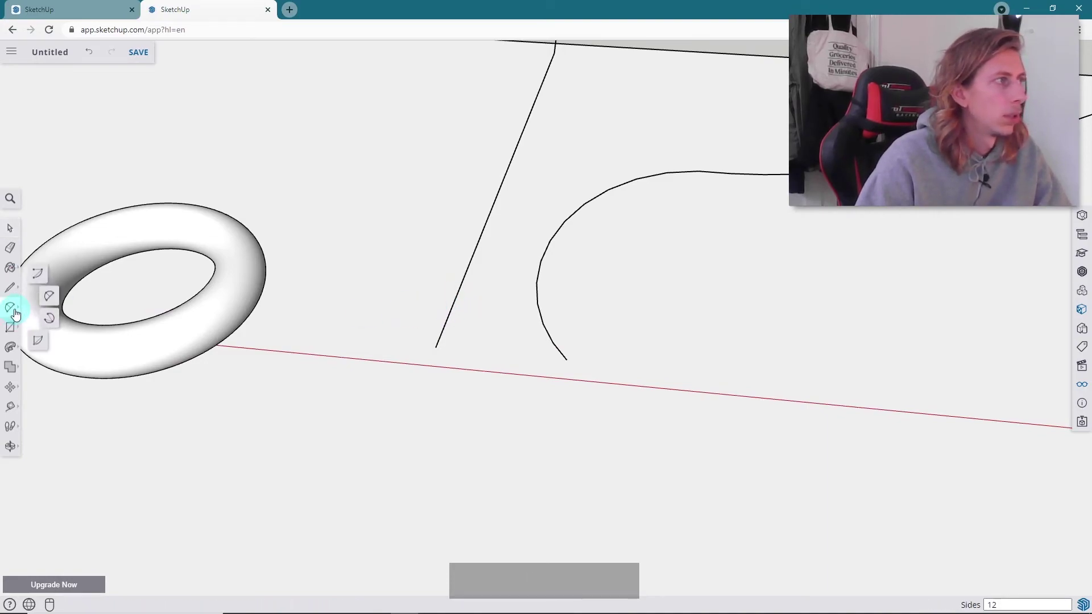
left_click(15, 333)
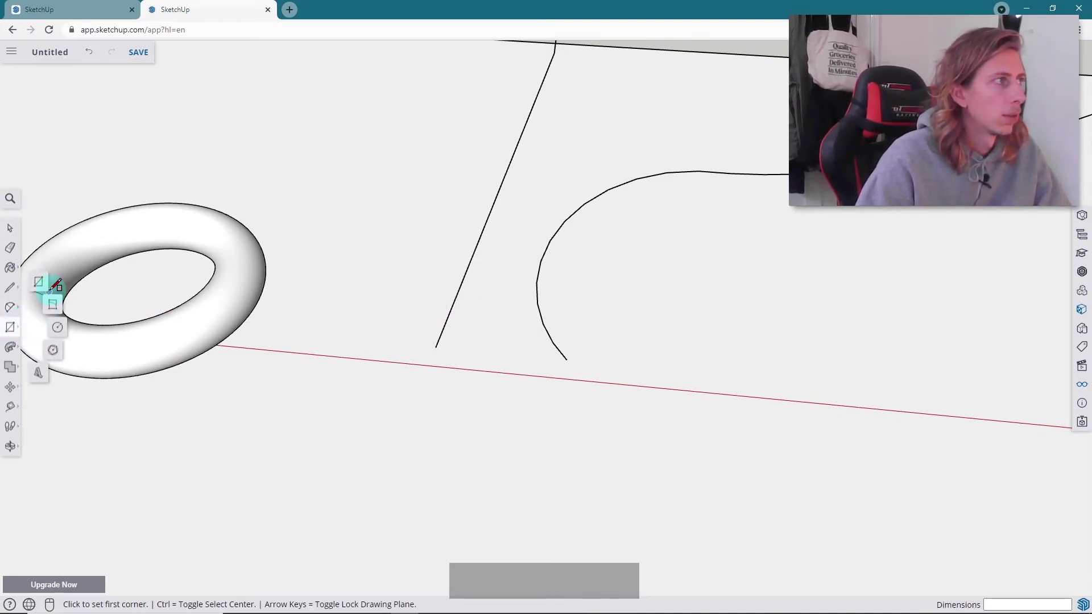
left_click(52, 335)
scroll(191, 330, "down", 4)
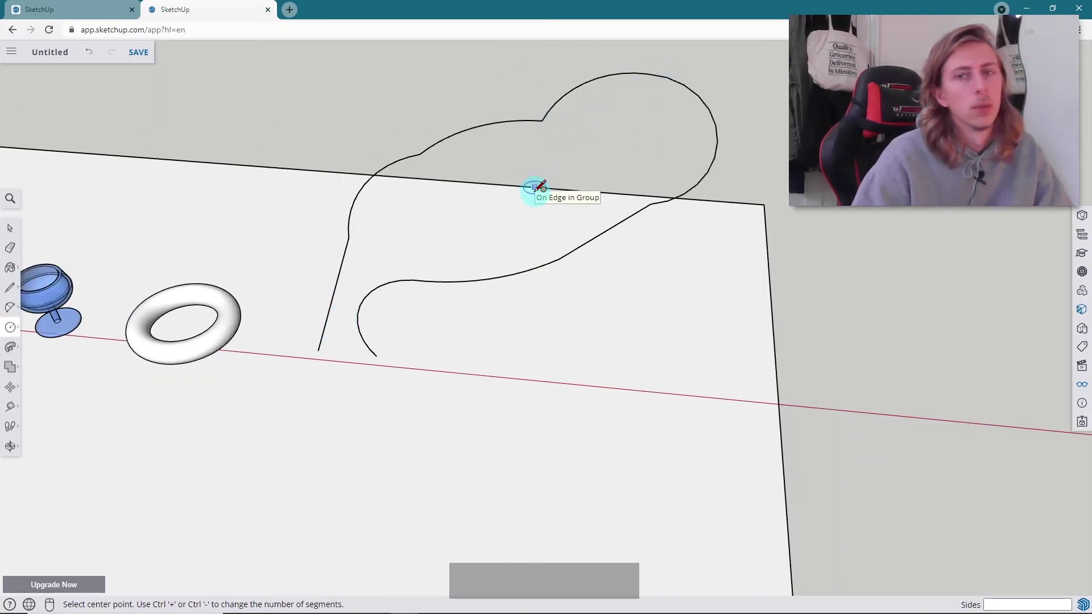
scroll(281, 339, "up", 2)
scroll(282, 339, "up", 5)
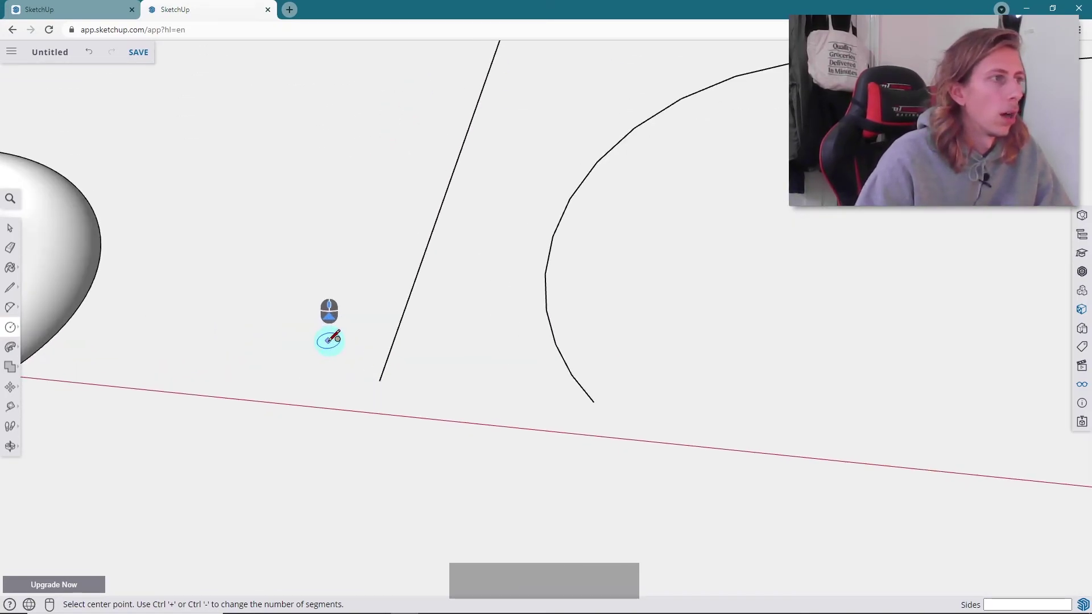
left_click(382, 388)
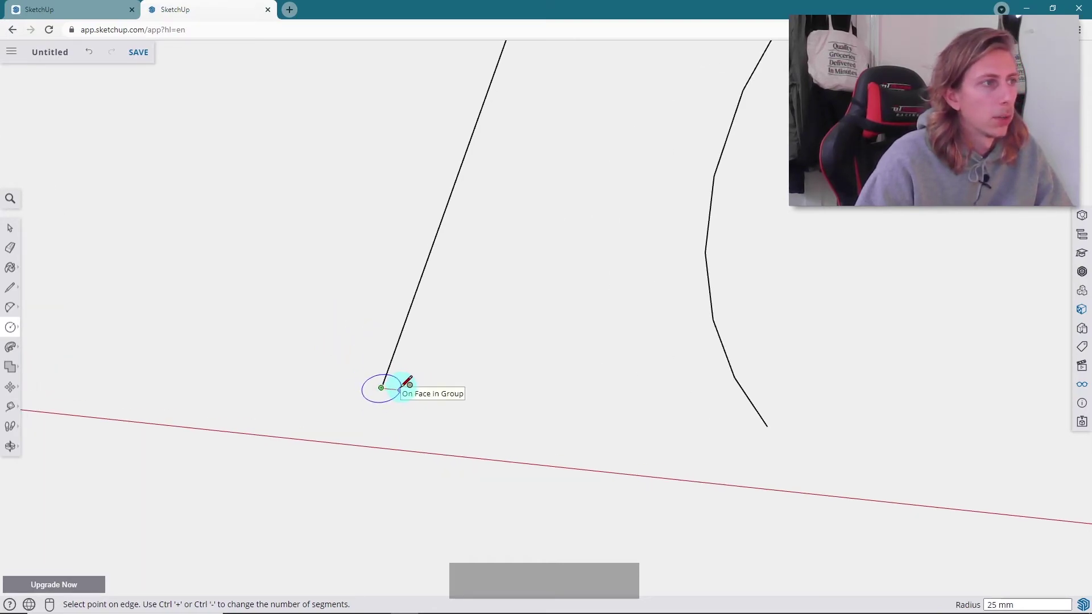
left_click(405, 384)
key("space")
Select the whole connected outline as the path and sweep the small circle along it with Follow Me
scroll(399, 370, "down", 5)
middle_click_drag(398, 366, 465, 215)
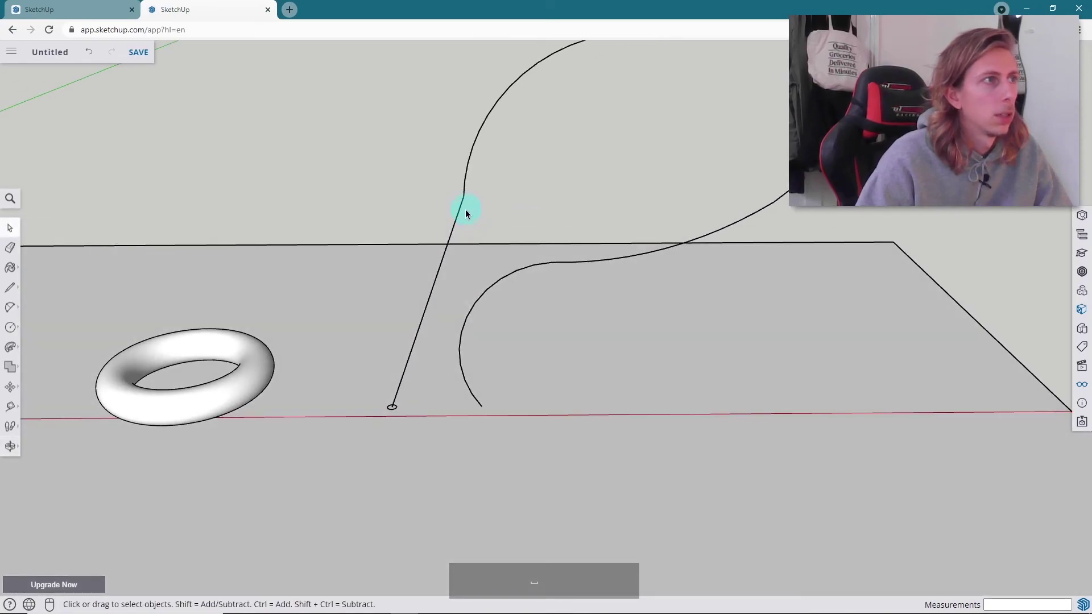
triple_click(464, 195)
scroll(450, 261, "down", 3)
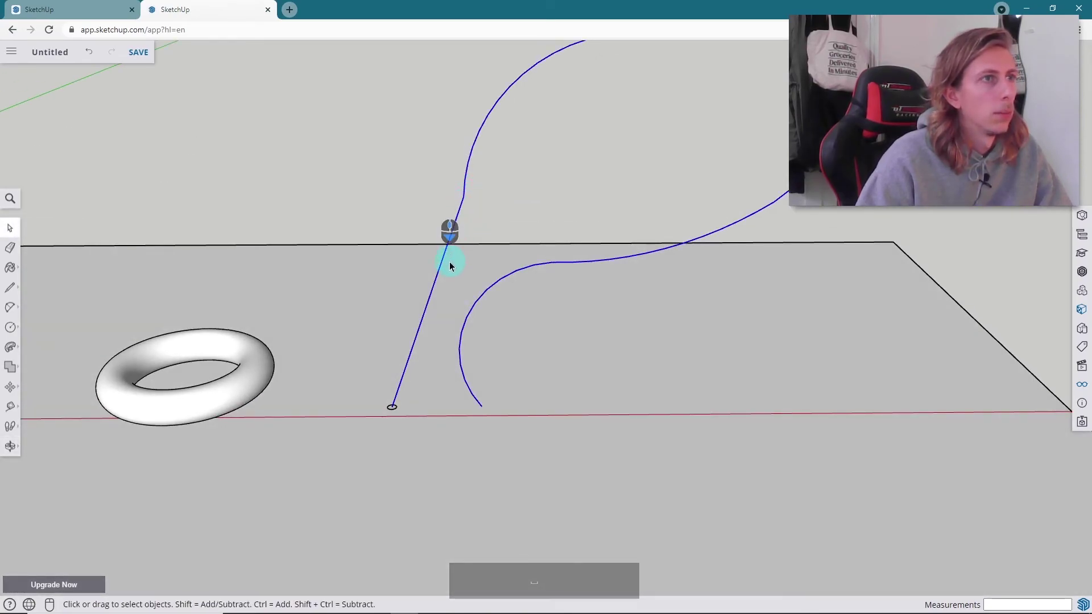
scroll(449, 262, "up", 6)
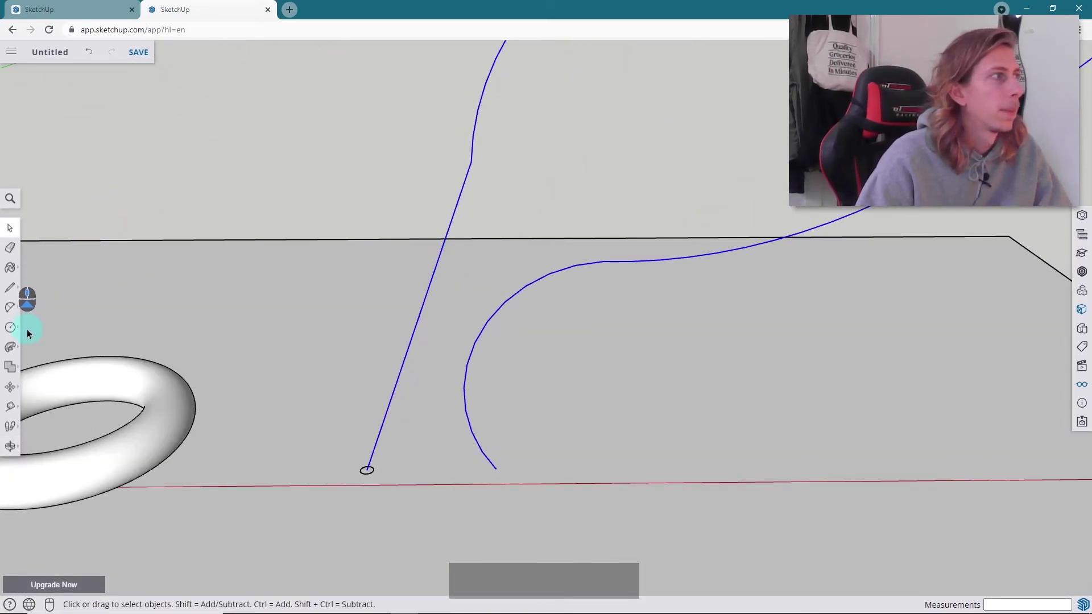
left_click(12, 348)
scroll(367, 472, "up", 5)
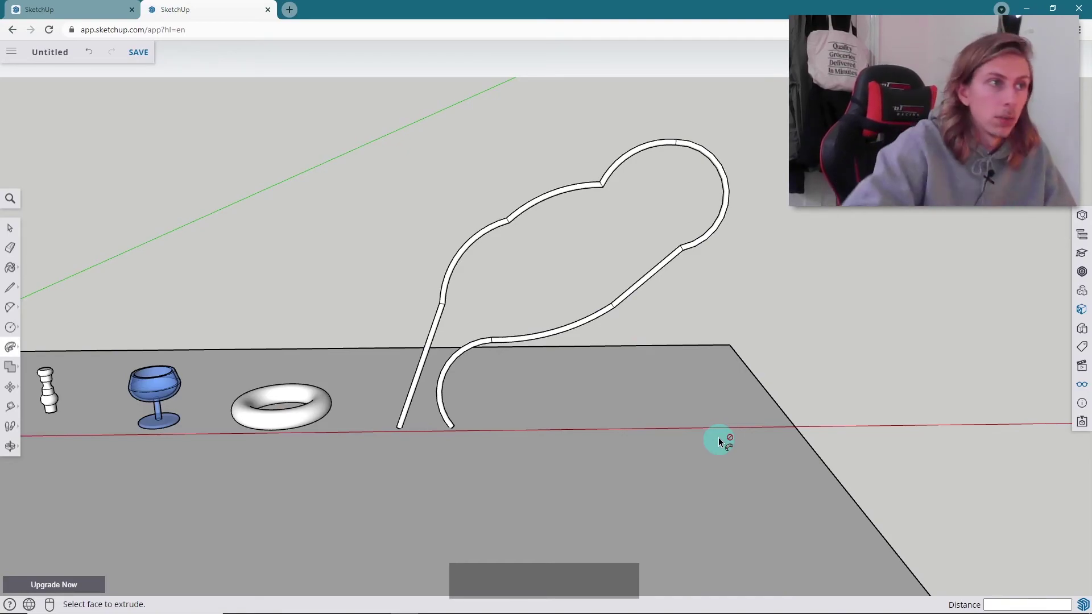
middle_click_drag(668, 295, 301, 297)
key("p")
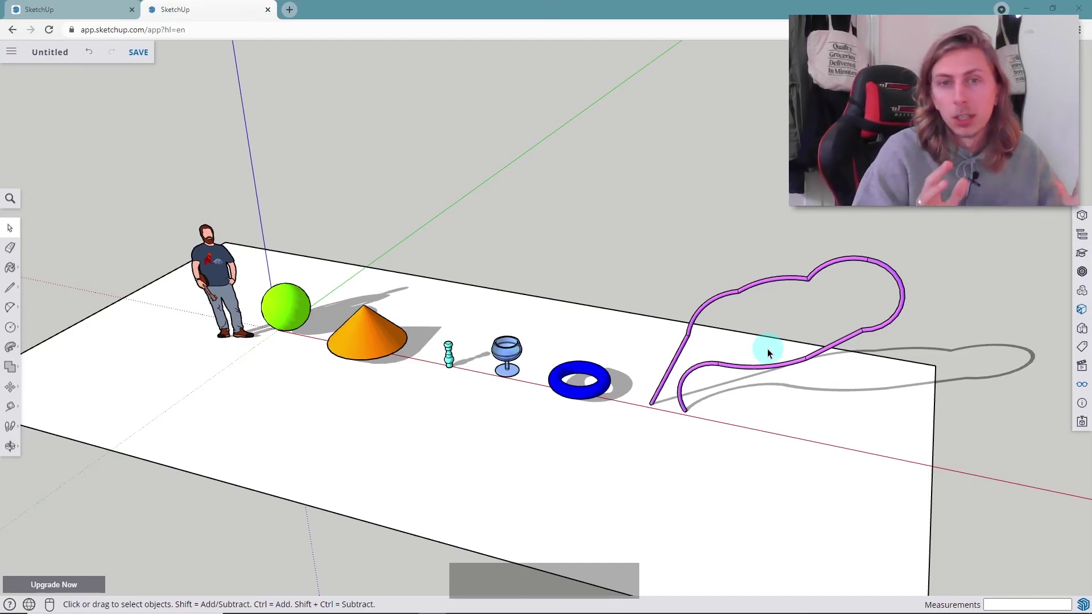
scroll(328, 333, "up", 4)
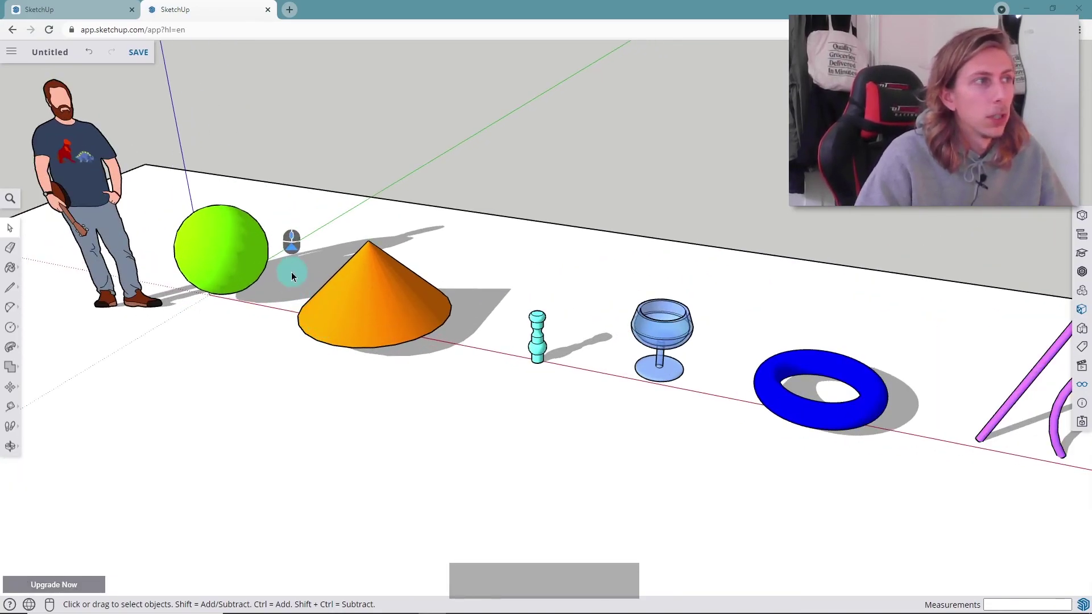
scroll(280, 290, "down", 3)
middle_click_drag(279, 290, 411, 283)
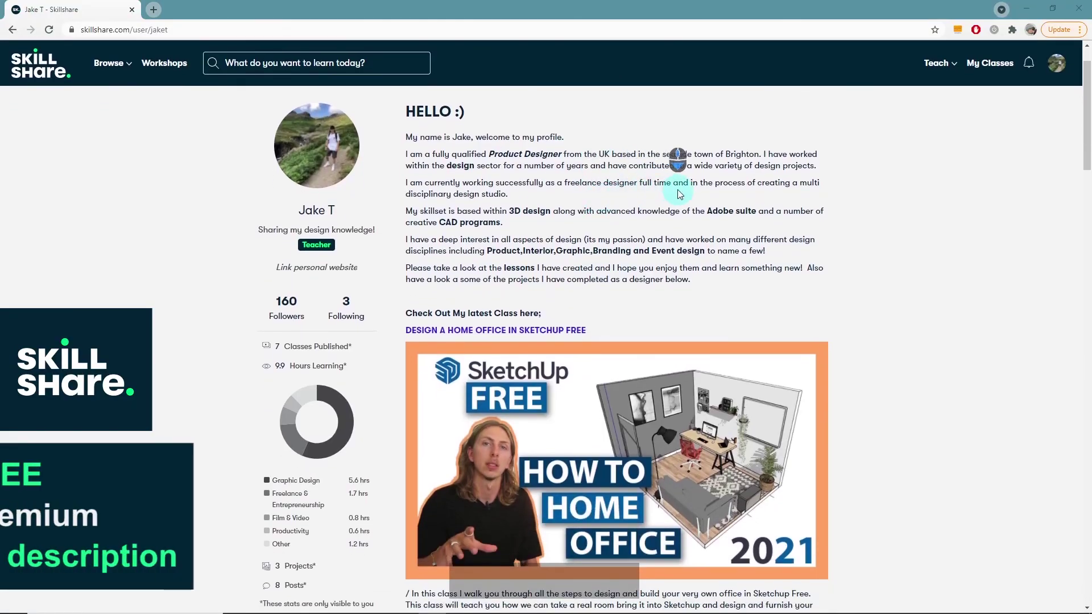
Look through the Skillshare teacher profile page, covering the SketchUp and V-Ray classes and the past project examples
scroll(748, 223, "down", 3)
scroll(749, 223, "down", 3)
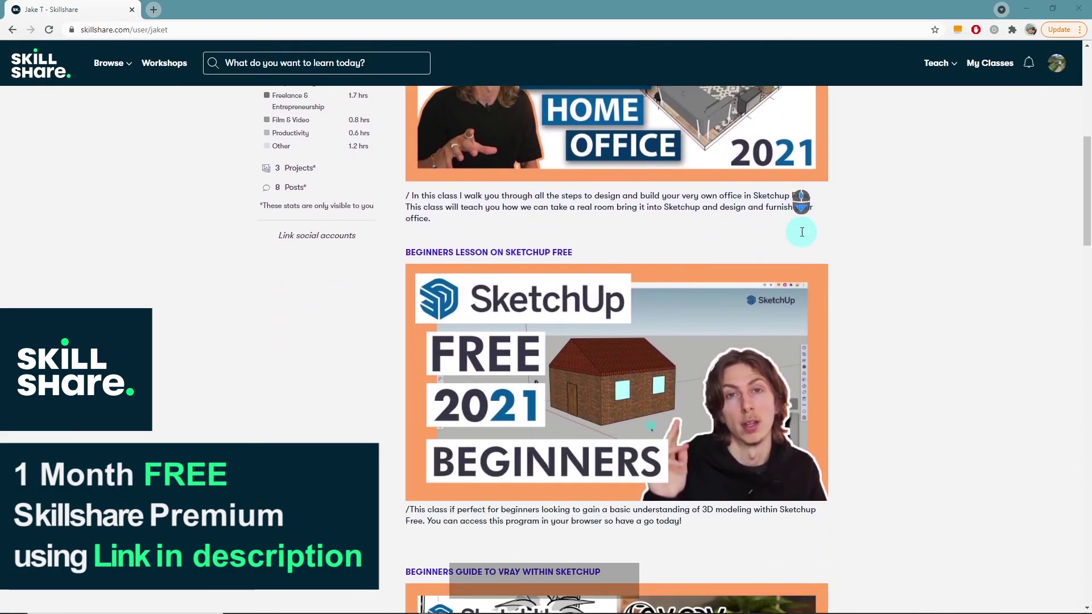
scroll(828, 275, "down", 4)
scroll(841, 287, "down", 15)
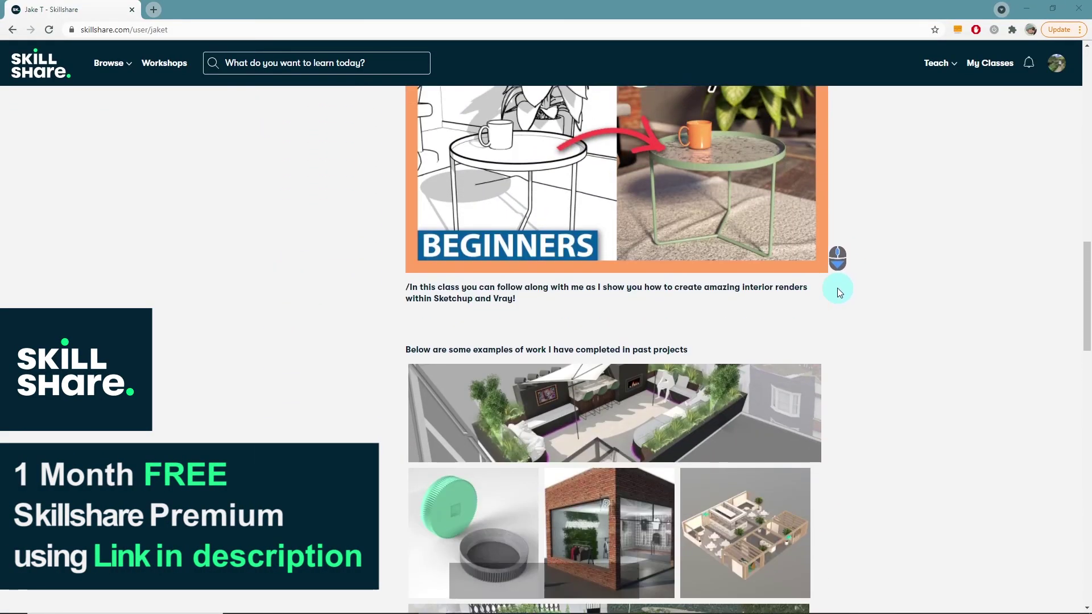
scroll(836, 285, "down", 2)
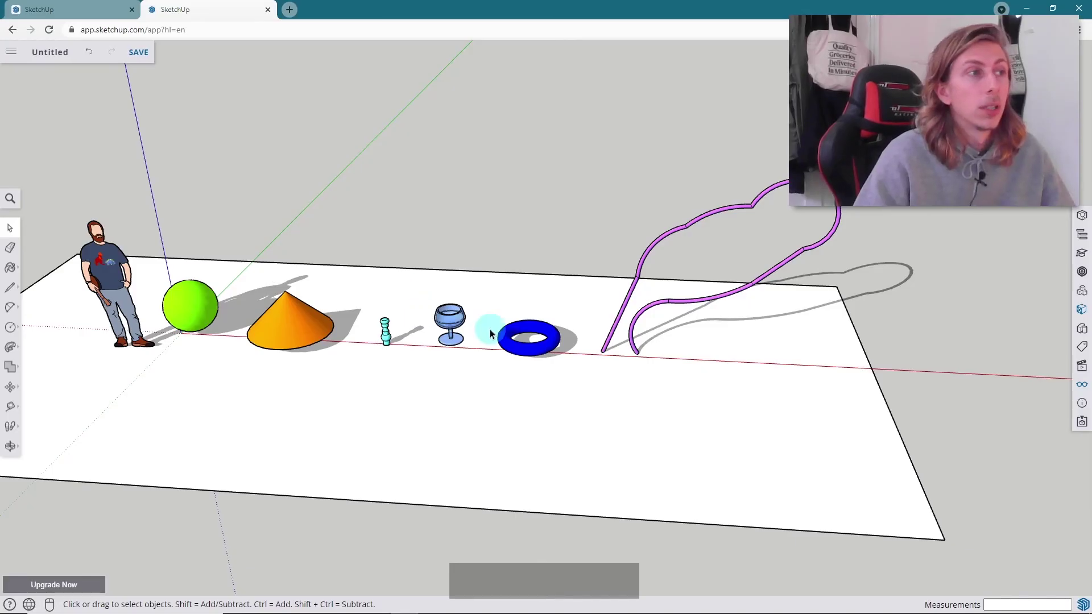
Switch back to SketchUp and review the row of coloured Follow Me models from several angles
mouse_move(488, 324)
middle_mouse_down()
mouse_move(455, 273)
mouse_move(521, 369)
mouse_move(364, 327)
middle_mouse_up()
scroll(521, 364, "up", 3)
scroll(364, 327, "down", 5)
scroll(375, 381, "up", 3)
middle_click_drag(373, 382, 438, 341)
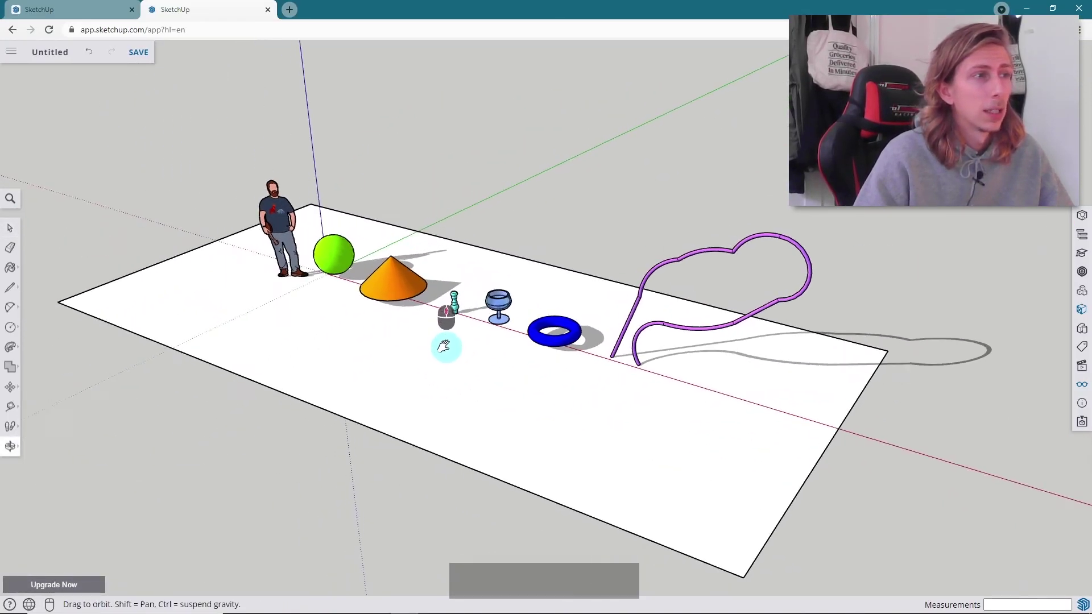
scroll(508, 340, "up", 2)
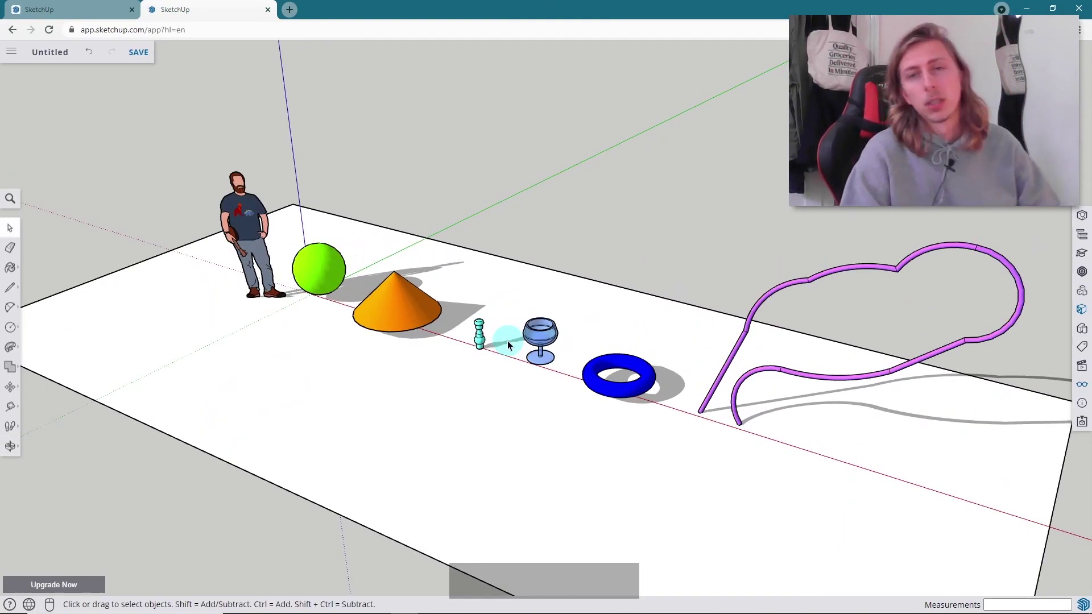